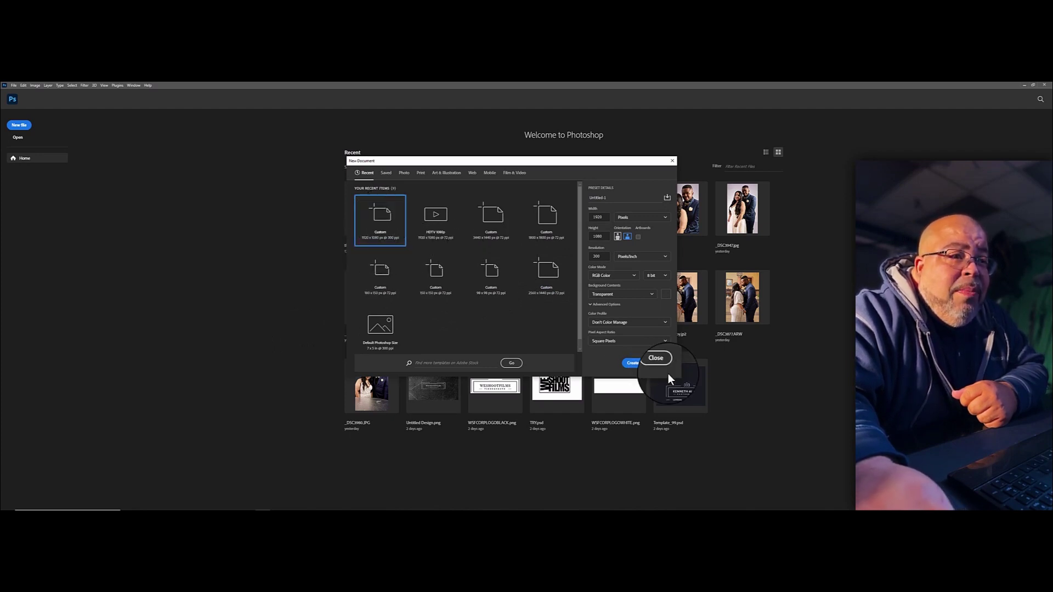
Create a transparent 1920 × 1080 px document at 300 ppi and add the text "tutorial" on the canvas
{"action": "left_click", "coordinate": [631, 363]}
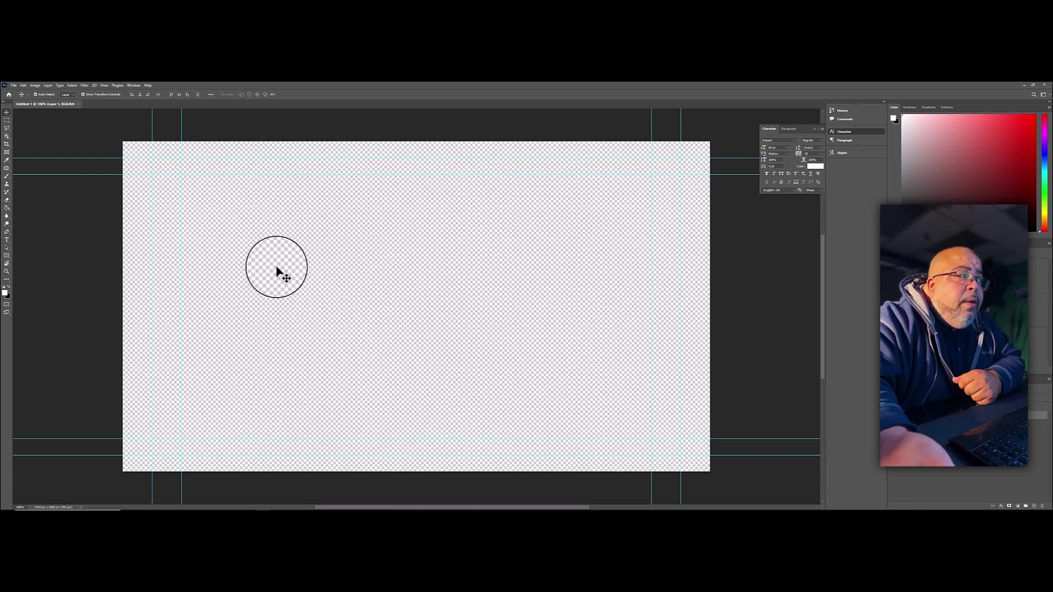
{"action": "left_click", "coordinate": [6, 239]}
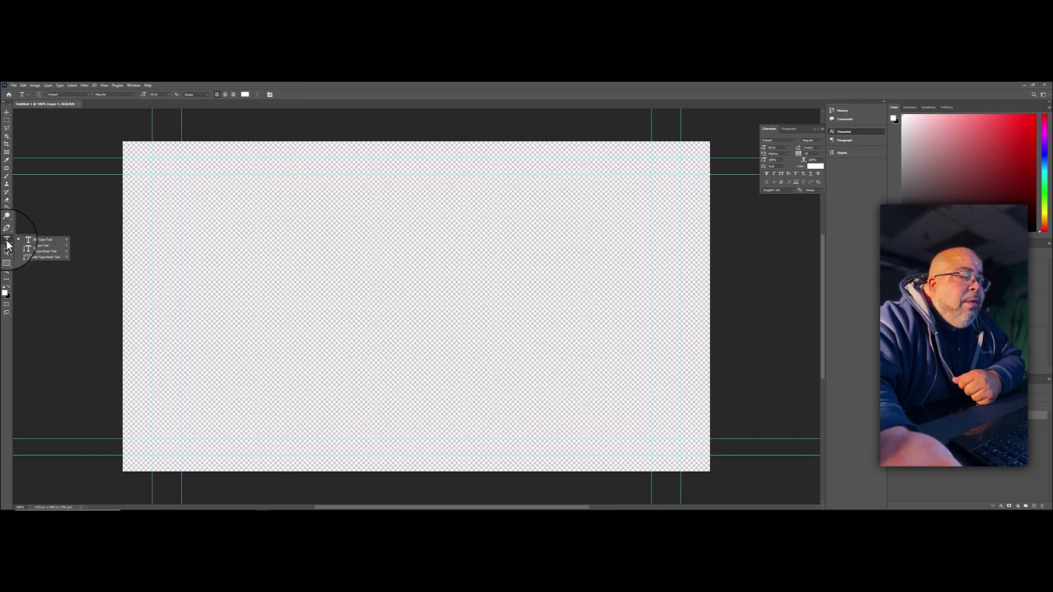
{"action": "left_click", "coordinate": [8, 286]}
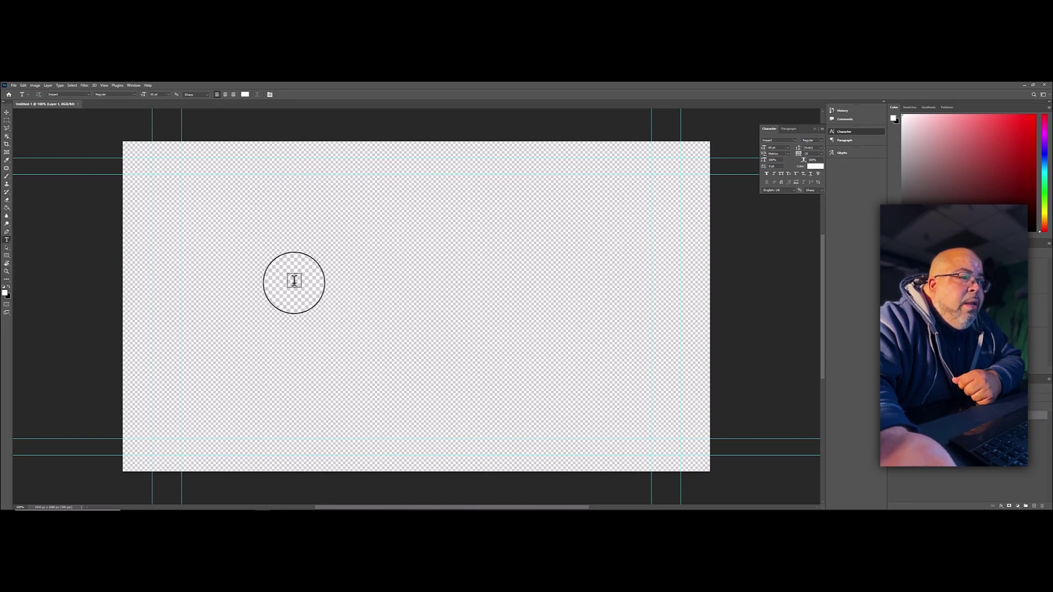
{"action": "left_click", "coordinate": [288, 281]}
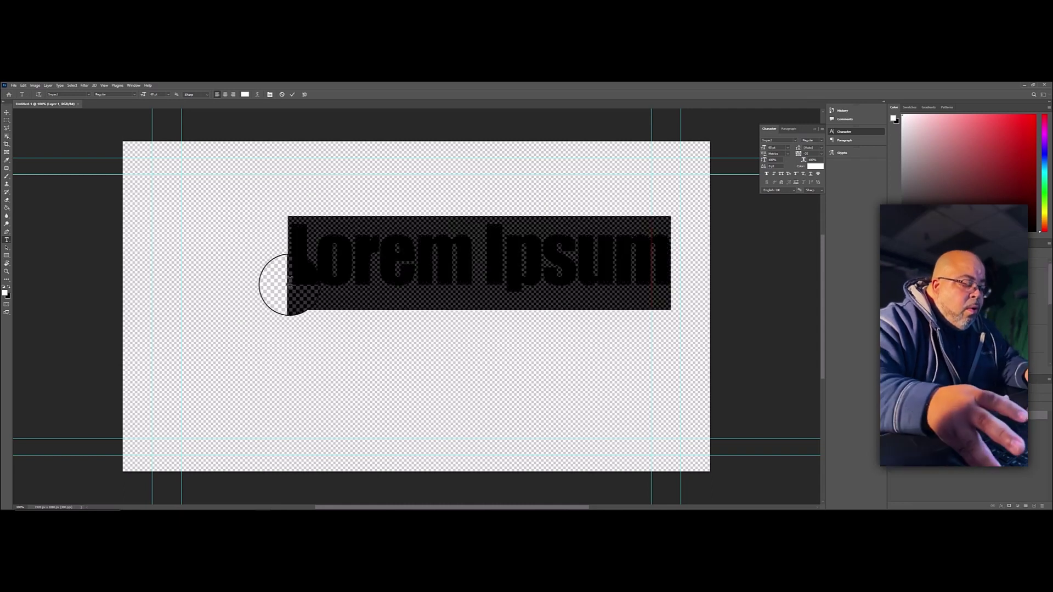
{"action": "type", "text": "tutor"}
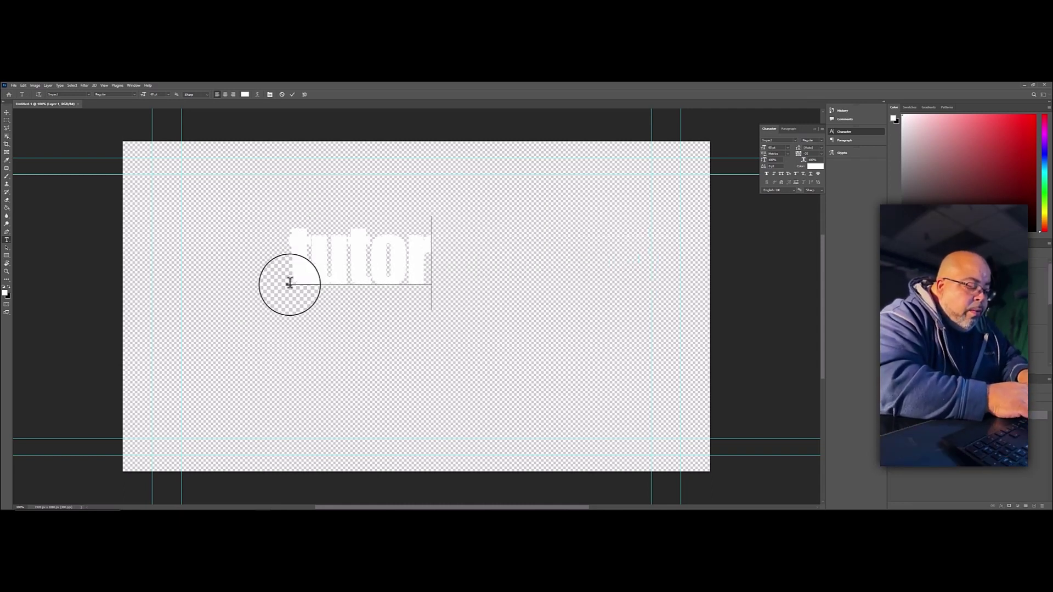
{"action": "type", "text": "ial"}
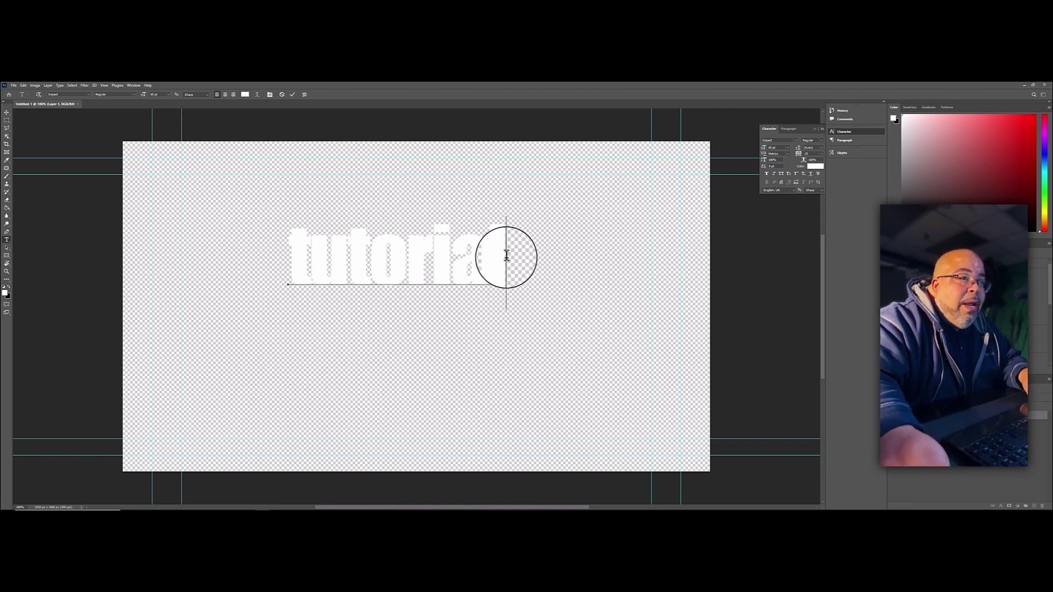
Replace the lowercase text with the capitalised word "TUTORIAL"
{"action": "left_click_drag", "start_coordinate": [506, 256], "coordinate": [223, 239]}
{"action": "type", "text": "TUTO"}
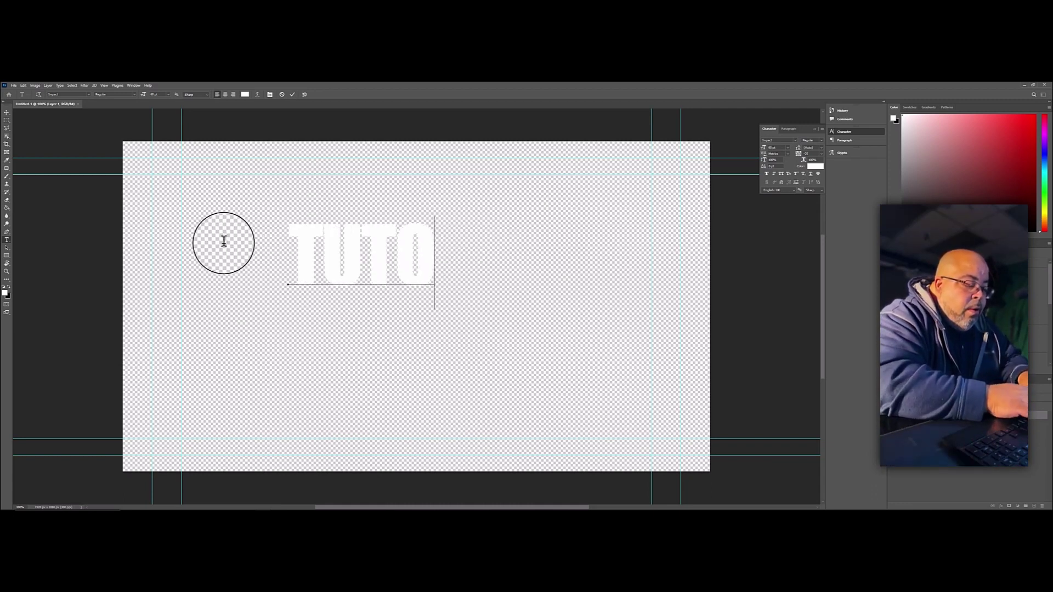
{"action": "type", "text": "RIAL"}
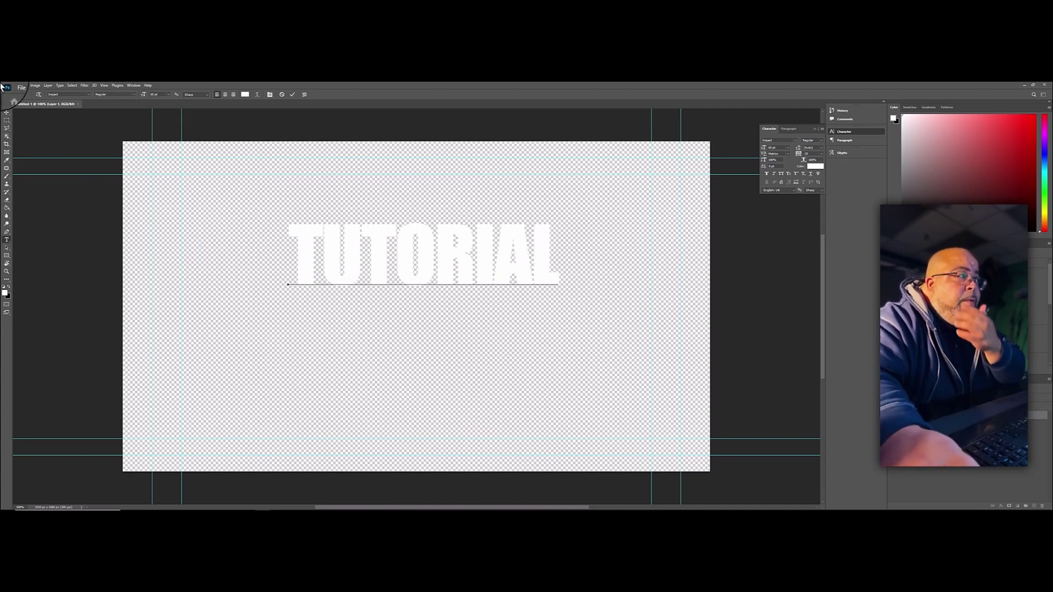
Reposition the TUTORIAL text and scale it up to span the width between the two inner vertical guides
{"action": "left_click", "coordinate": [16, 115]}
{"action": "left_click_drag", "start_coordinate": [369, 281], "coordinate": [277, 353]}
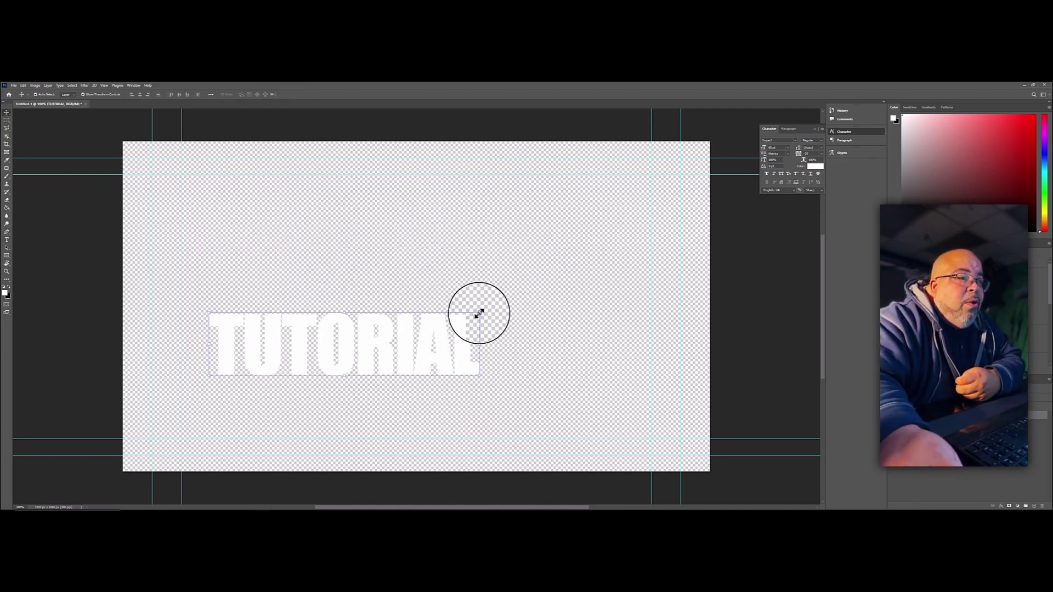
{"action": "key", "text": "ctrl+t"}
{"action": "left_click_drag", "start_coordinate": [522, 282], "coordinate": [648, 220]}
{"action": "key", "text": "Return"}
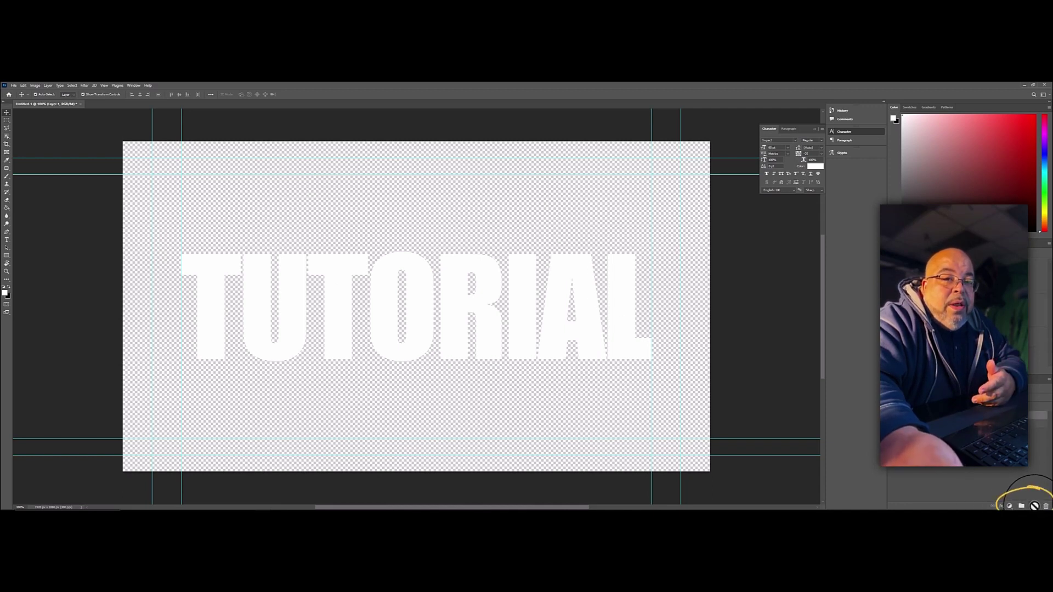
Make a thin rectangular selection just above the TUTORIAL text, fill it with white using the Paint Bucket, and deselect
{"action": "left_click", "coordinate": [6, 119]}
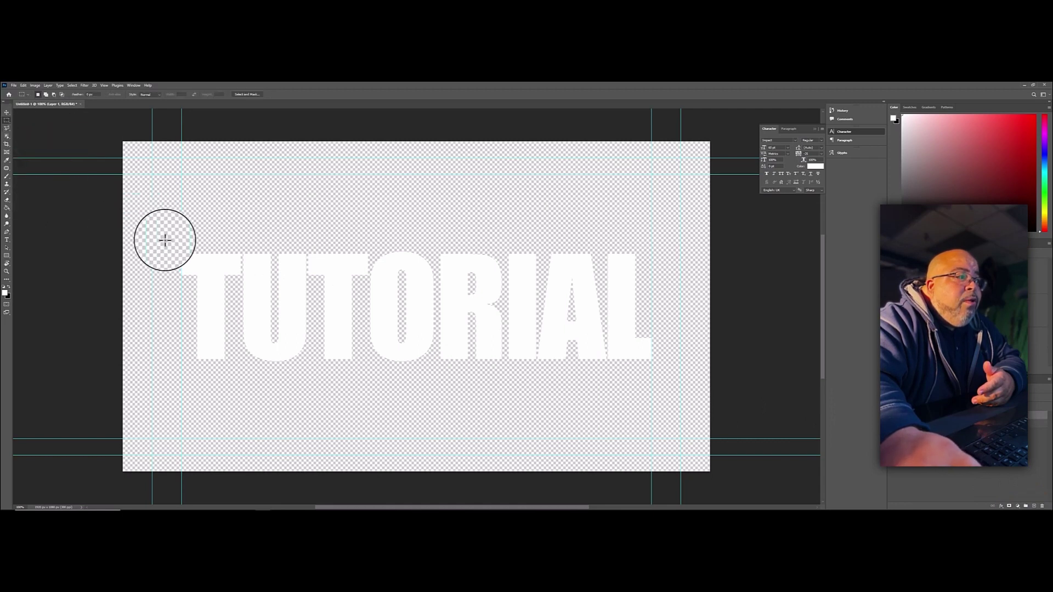
{"action": "left_click_drag", "start_coordinate": [182, 251], "coordinate": [635, 245]}
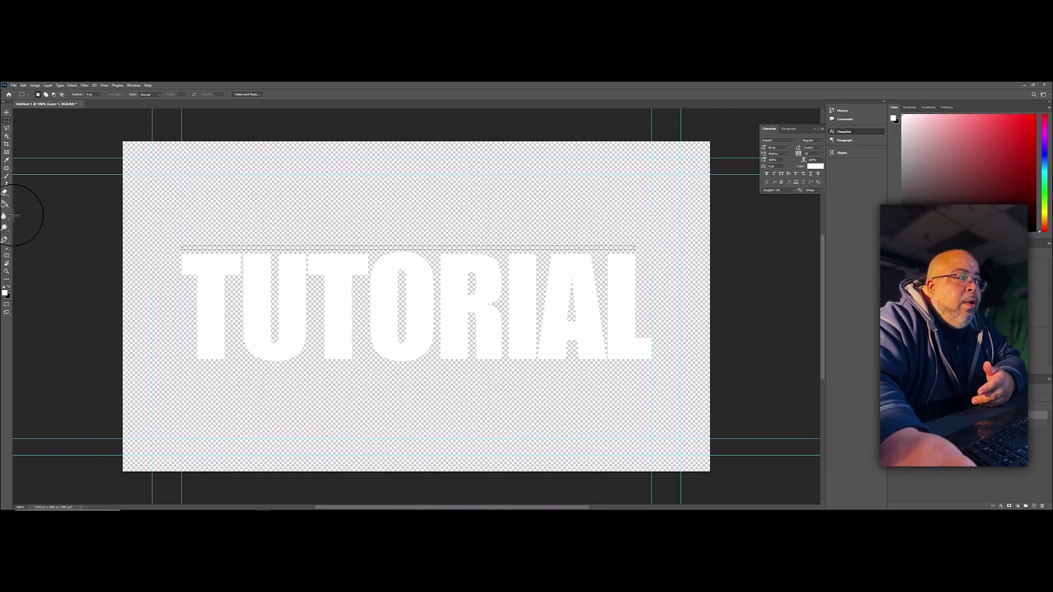
{"action": "left_click", "coordinate": [5, 206]}
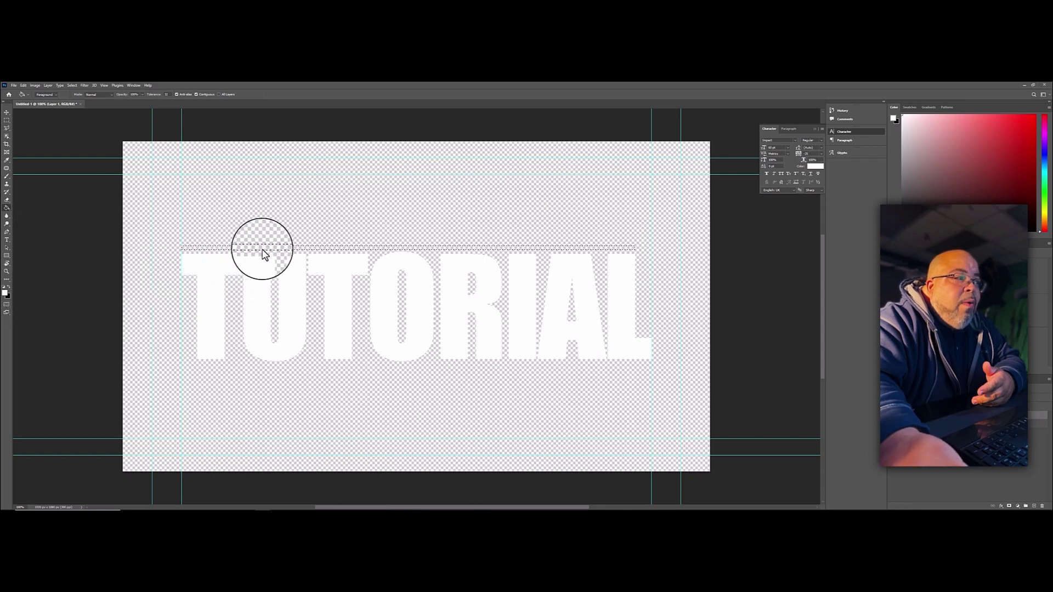
{"action": "left_click", "coordinate": [265, 251]}
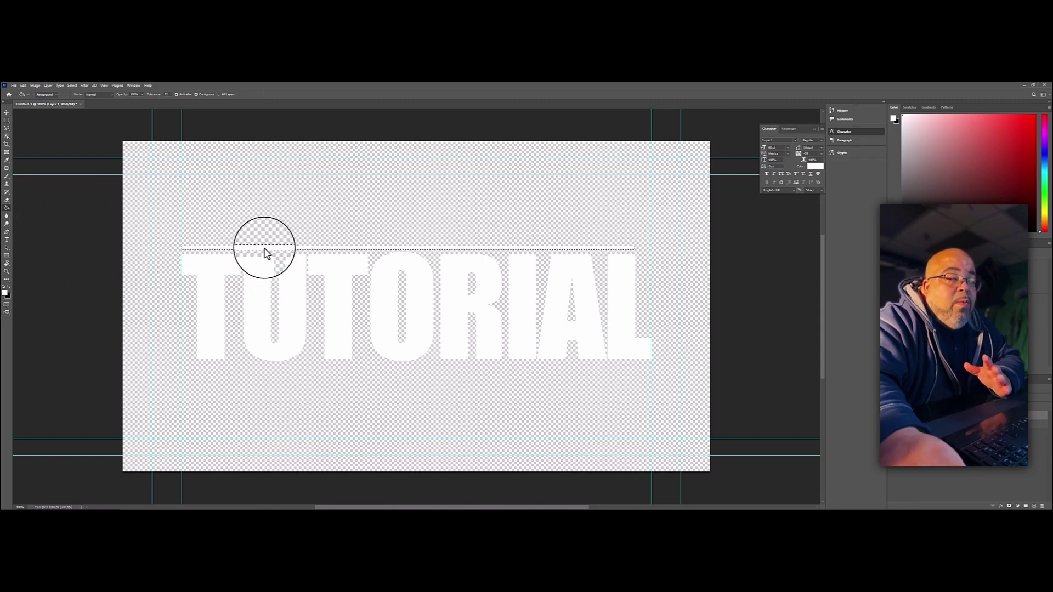
{"action": "left_click", "coordinate": [7, 118]}
{"action": "left_click", "coordinate": [201, 211]}
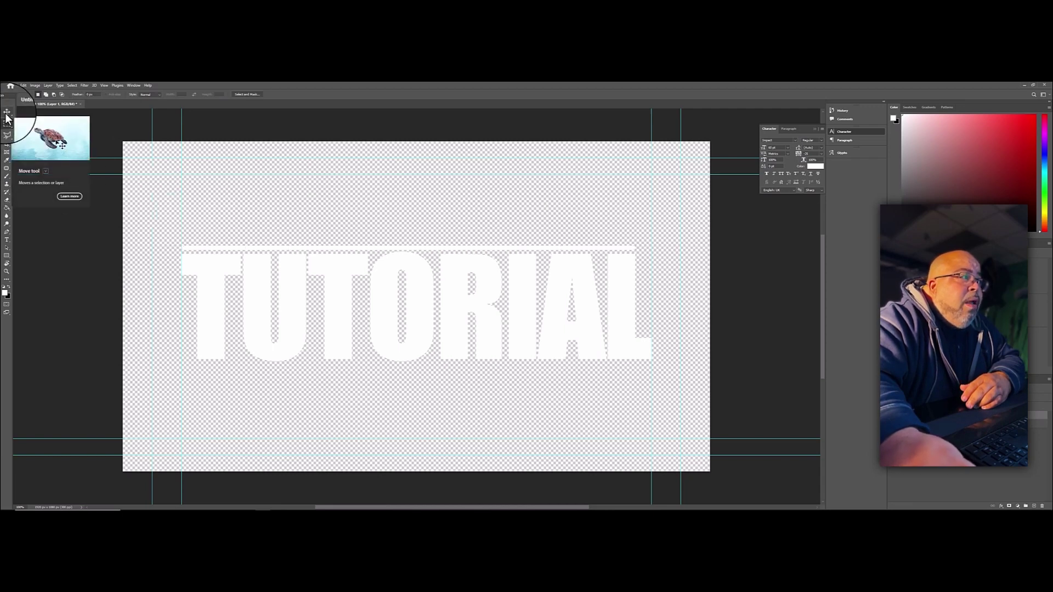
Duplicate the thin white bar straight down to just below the TUTORIAL text and deselect the layer
{"action": "left_click", "coordinate": [6, 113]}
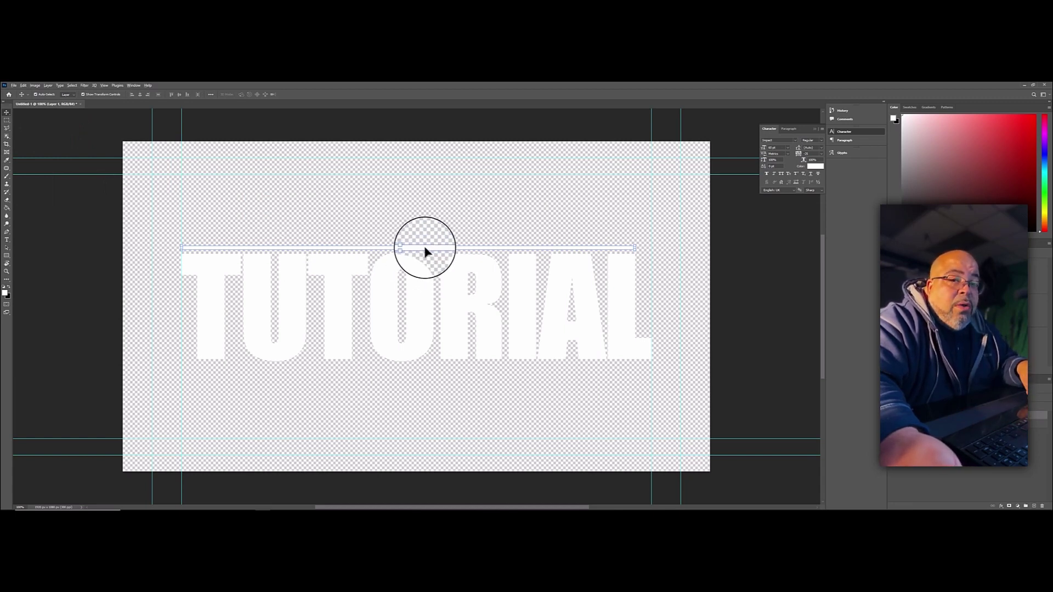
{"action": "left_click_drag", "start_coordinate": [423, 247], "coordinate": [422, 372]}
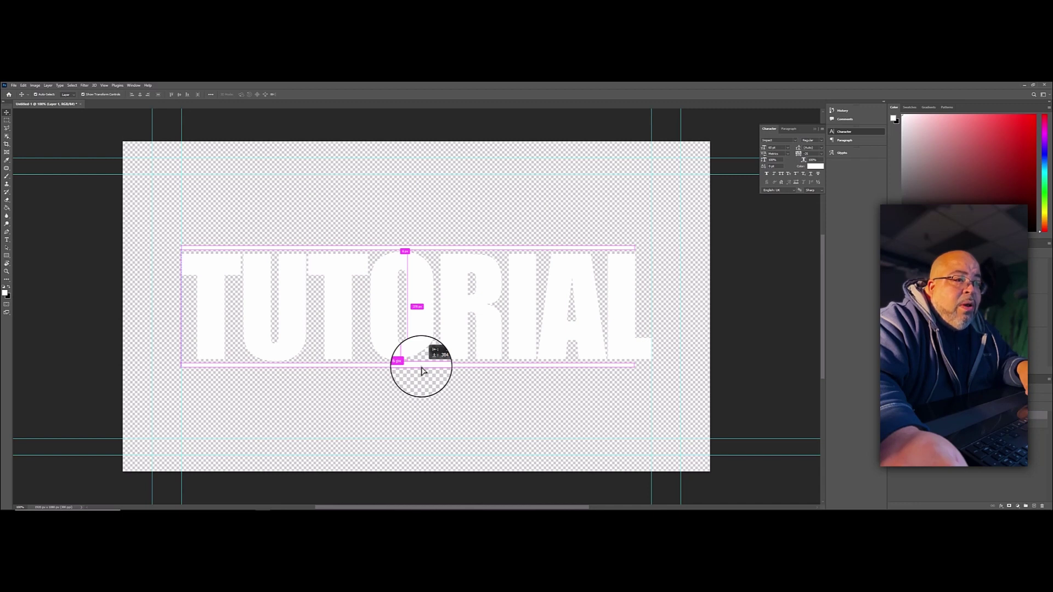
{"action": "left_click_drag", "start_coordinate": [422, 371], "coordinate": [423, 371]}
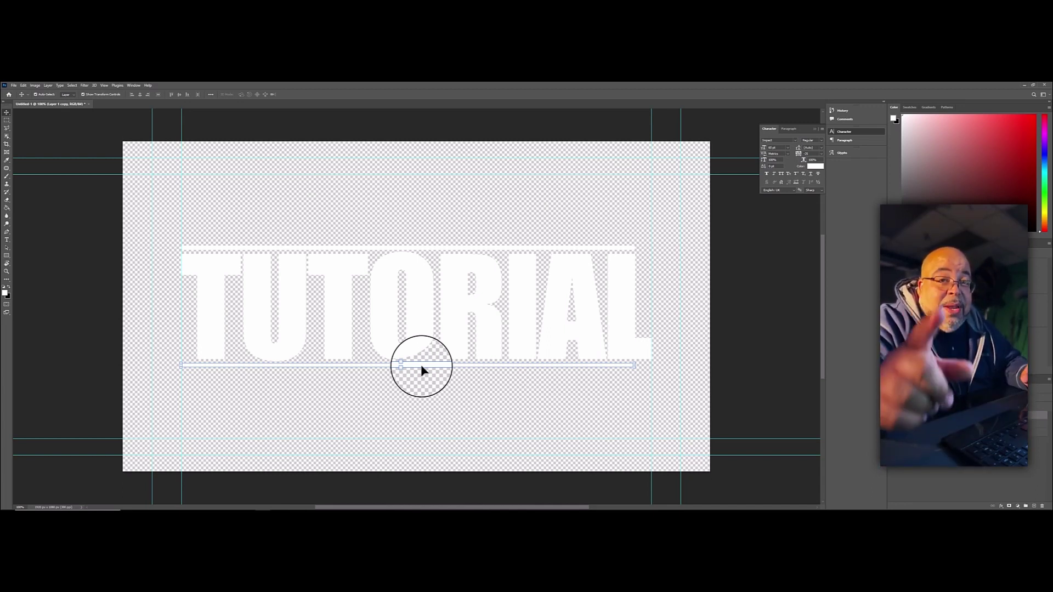
{"action": "left_click", "coordinate": [282, 420]}
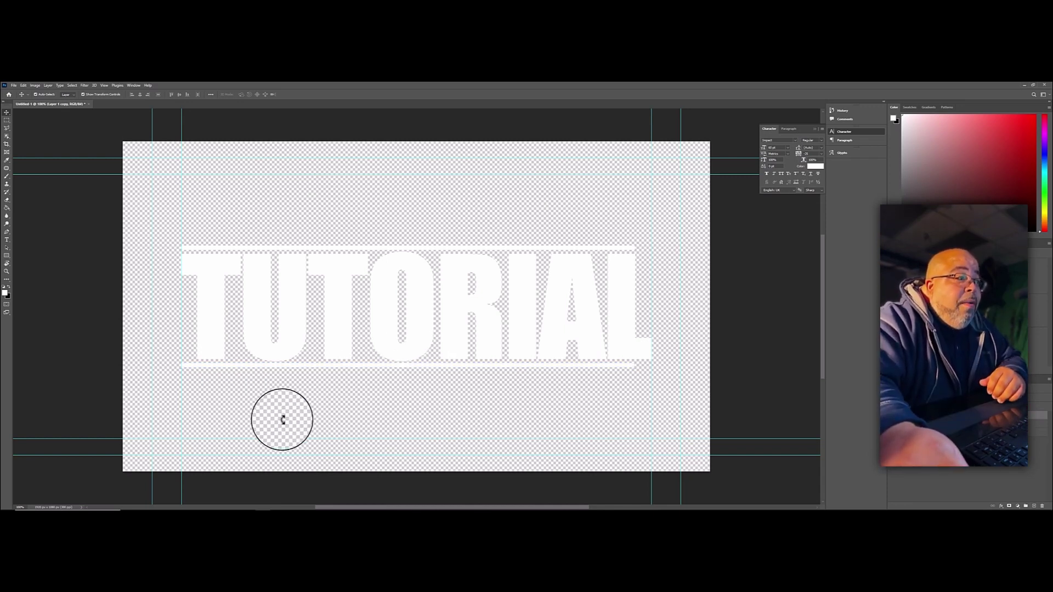
{"action": "left_click", "coordinate": [102, 286]}
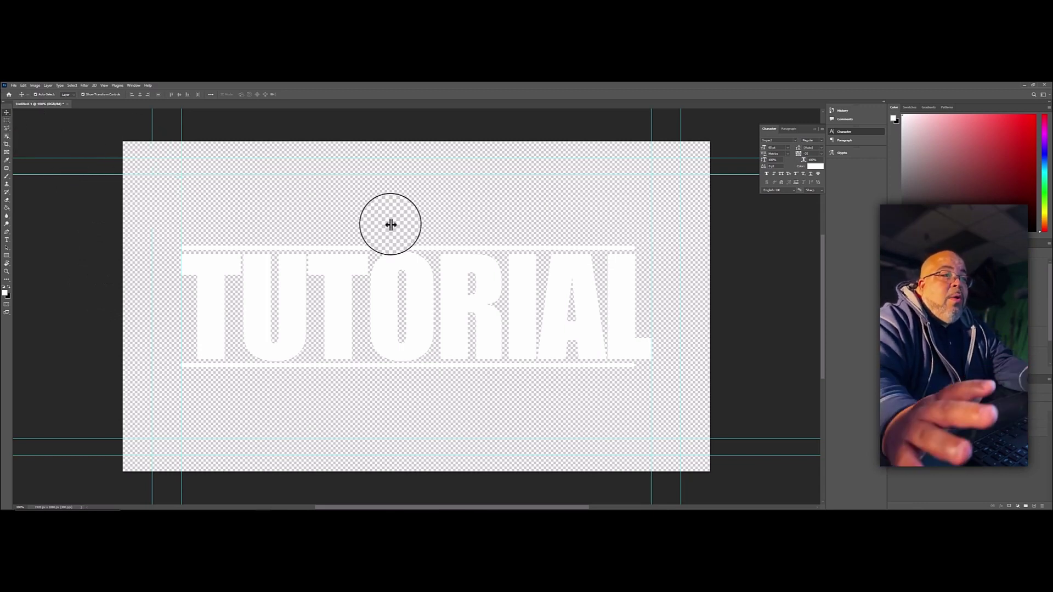
Save a copy of the design to the Desktop as a PNG named TUTORIAL, replacing the existing file
{"action": "left_click", "coordinate": [14, 86]}
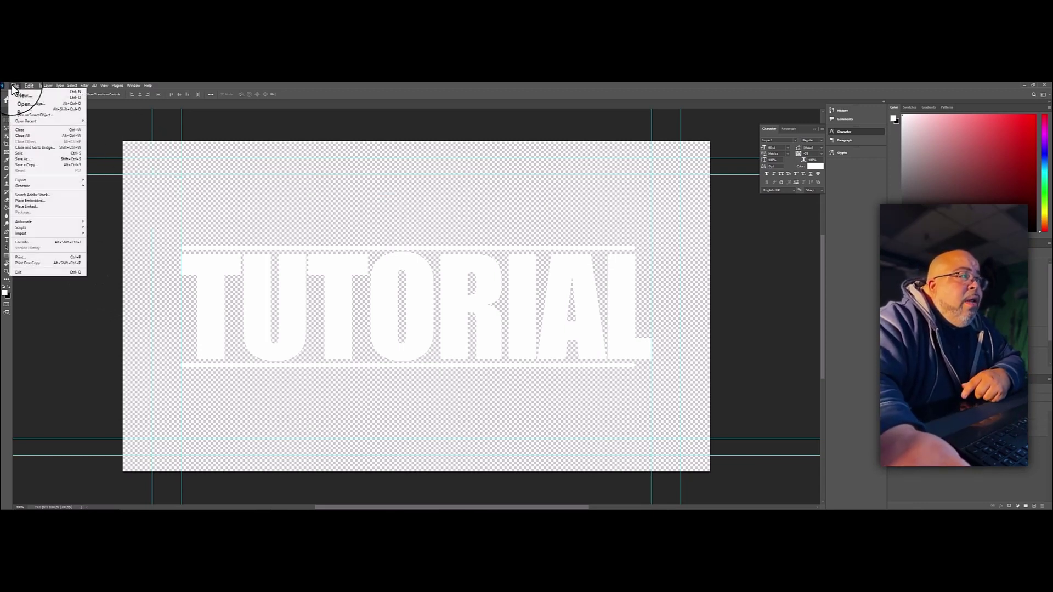
{"action": "left_click", "coordinate": [22, 165]}
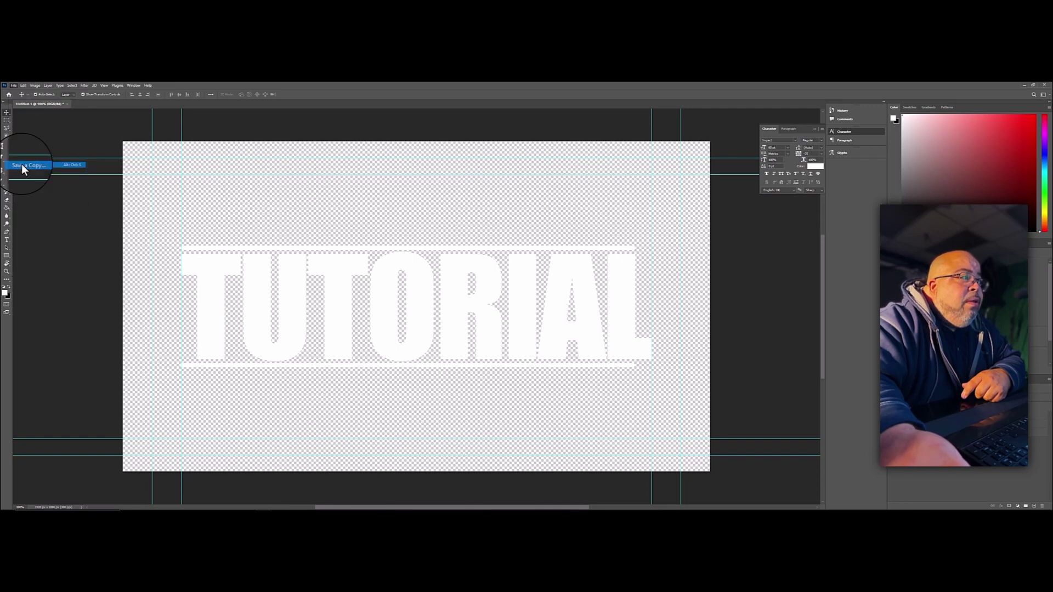
{"action": "left_click", "coordinate": [66, 278]}
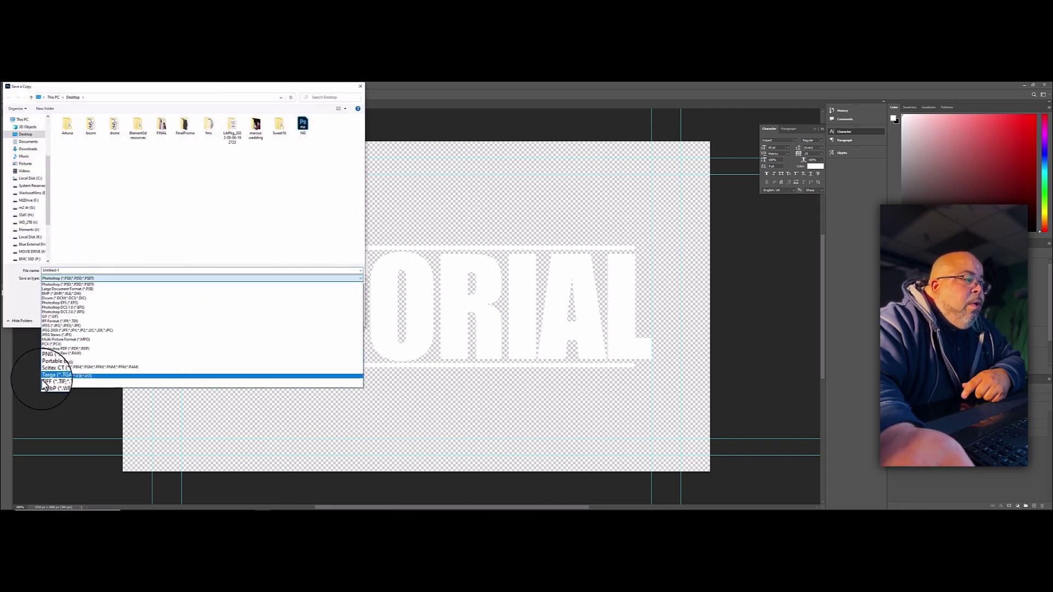
{"action": "left_click", "coordinate": [55, 353]}
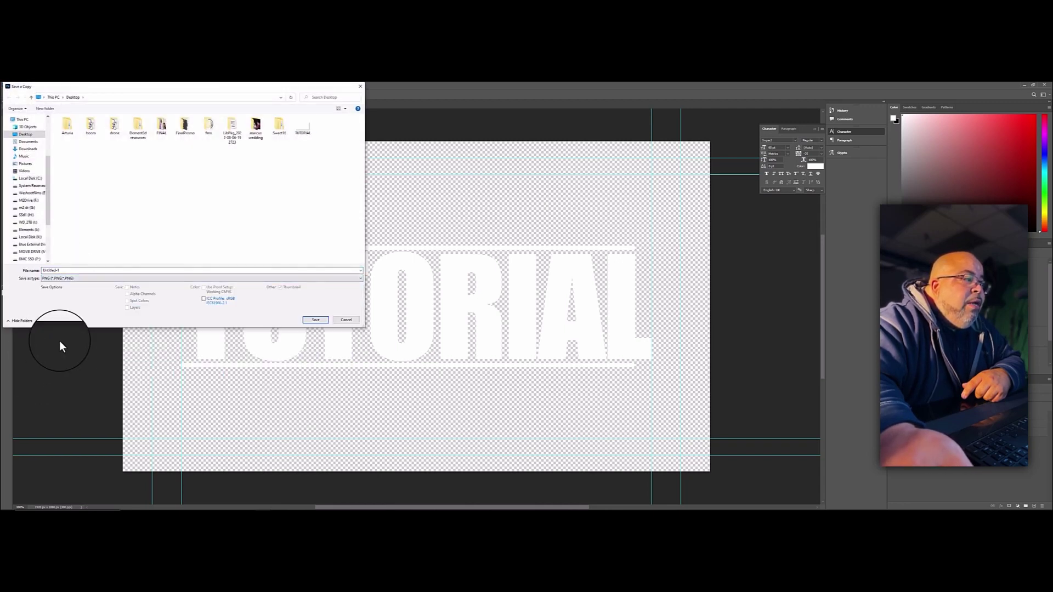
{"action": "type", "text": "TUTORIAL"}
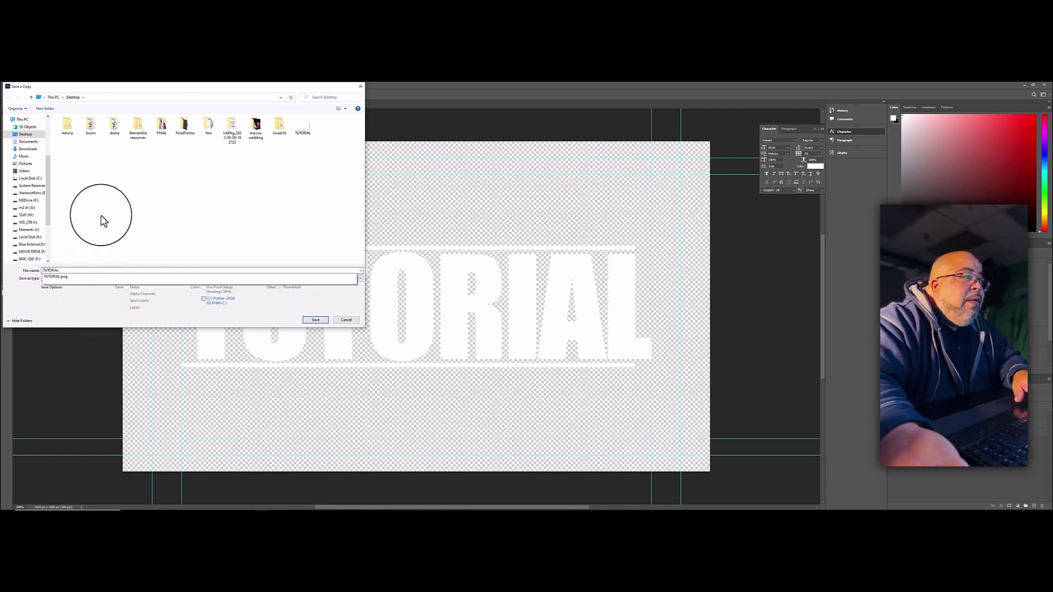
{"action": "left_click", "coordinate": [99, 217]}
{"action": "left_click", "coordinate": [316, 319]}
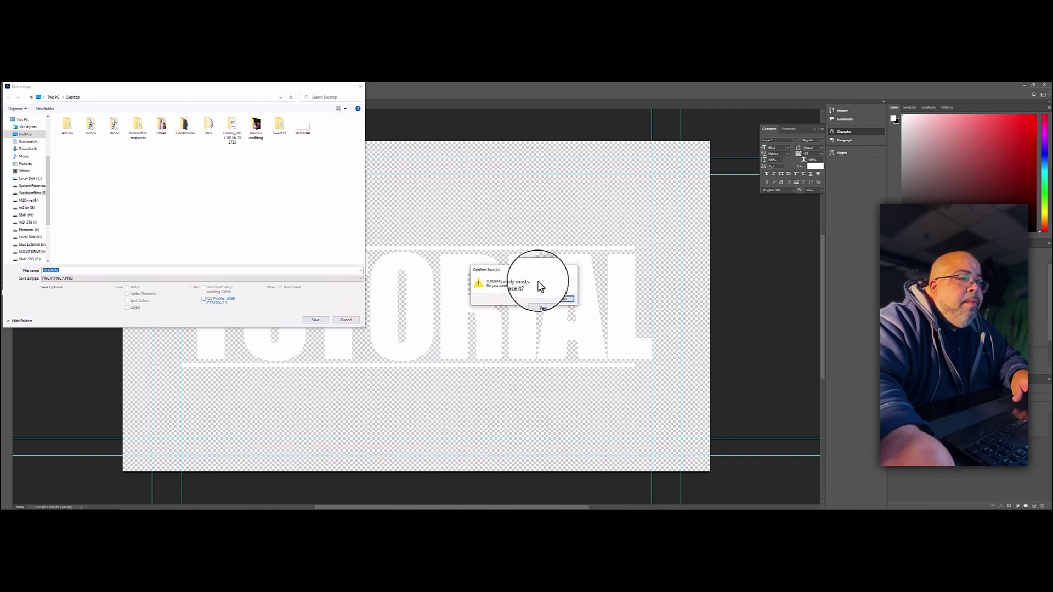
{"action": "left_click", "coordinate": [545, 300]}
{"action": "left_click", "coordinate": [564, 215]}
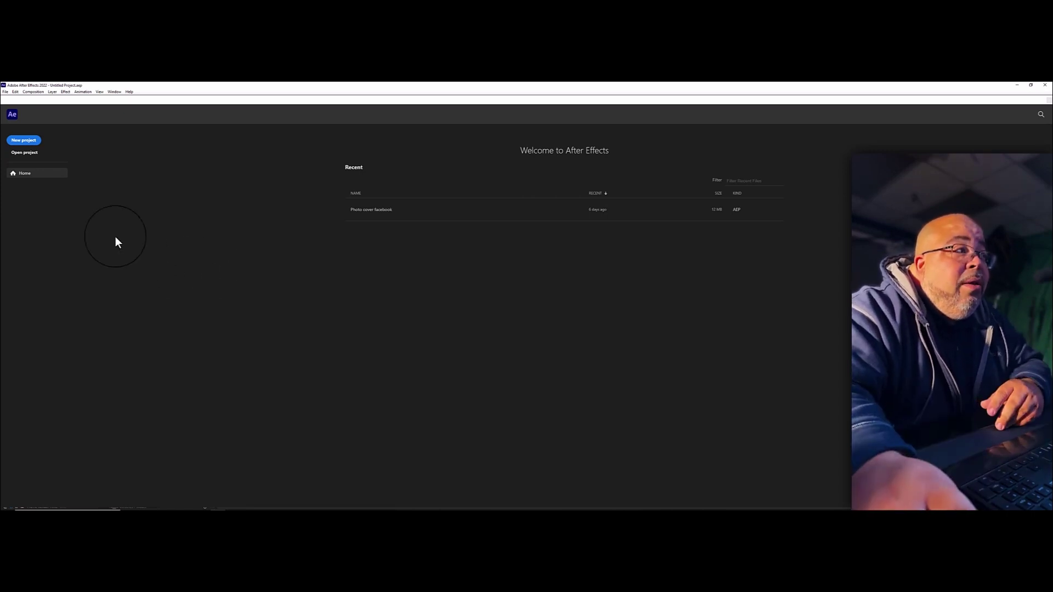
In After Effects, create a new 1920 × 1080 composition with the HDTV 1080 29.97 preset
{"action": "left_click", "coordinate": [32, 92]}
{"action": "left_click", "coordinate": [34, 101]}
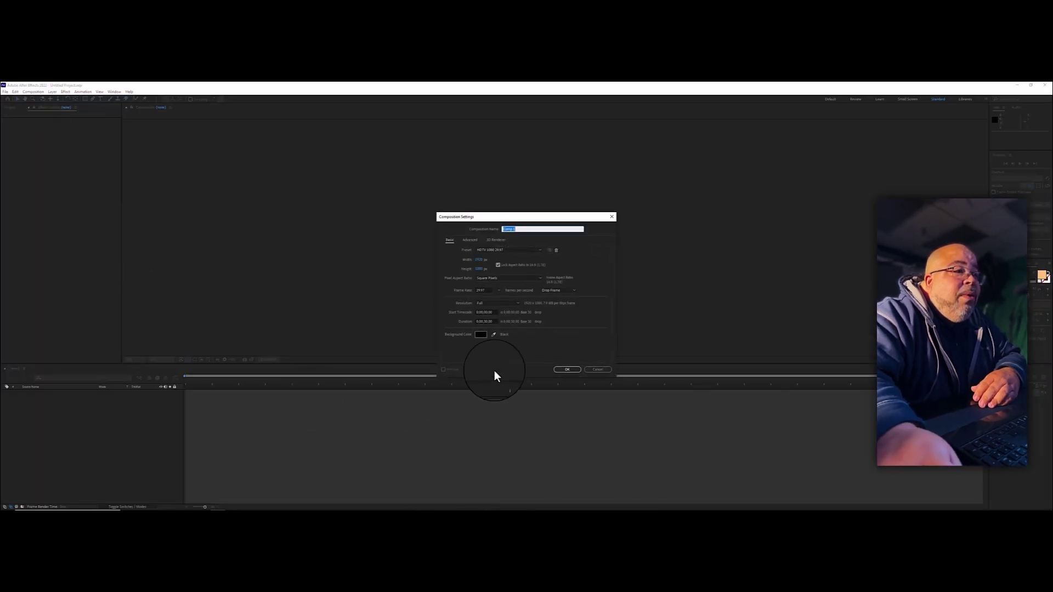
{"action": "left_click", "coordinate": [570, 370]}
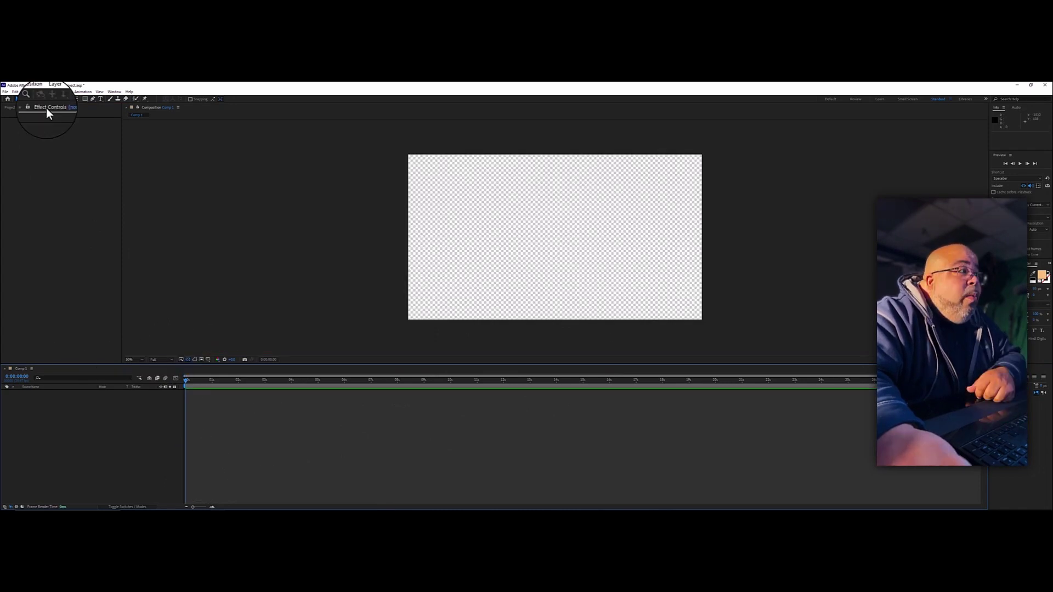
Widen the project panel, uncover the desktop, import TUTORIAL.png into the project, and maximize the After Effects window again
{"action": "left_click", "coordinate": [12, 107]}
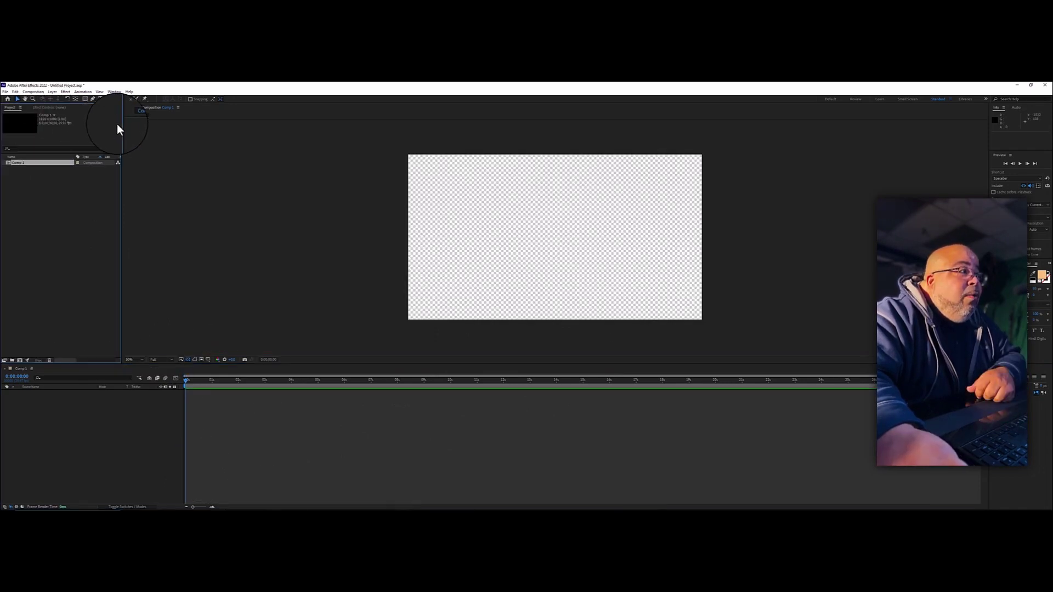
{"action": "left_click_drag", "start_coordinate": [122, 126], "coordinate": [144, 124]}
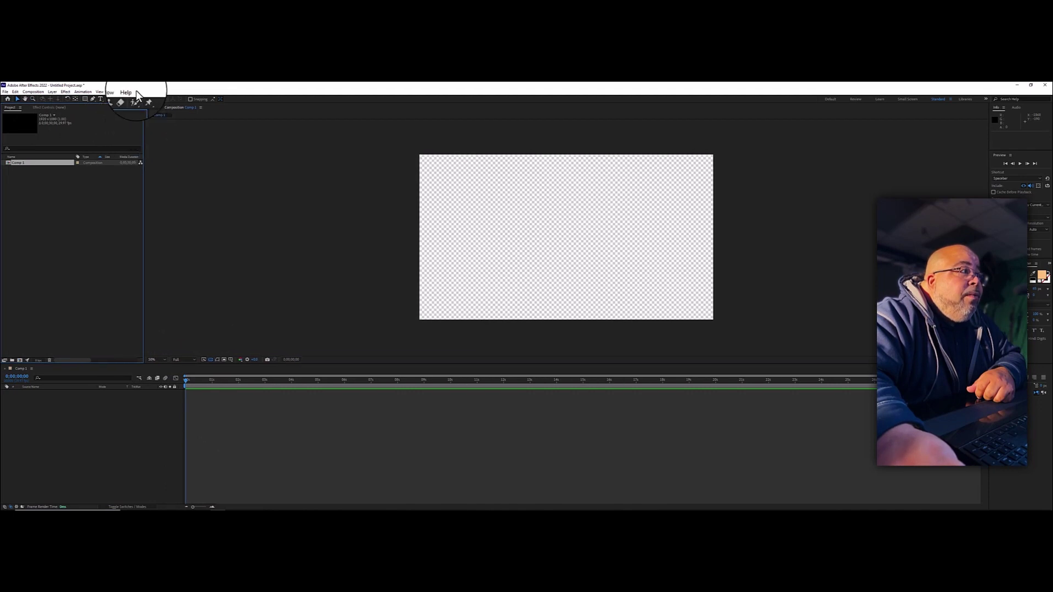
{"action": "left_click_drag", "start_coordinate": [144, 87], "coordinate": [232, 101]}
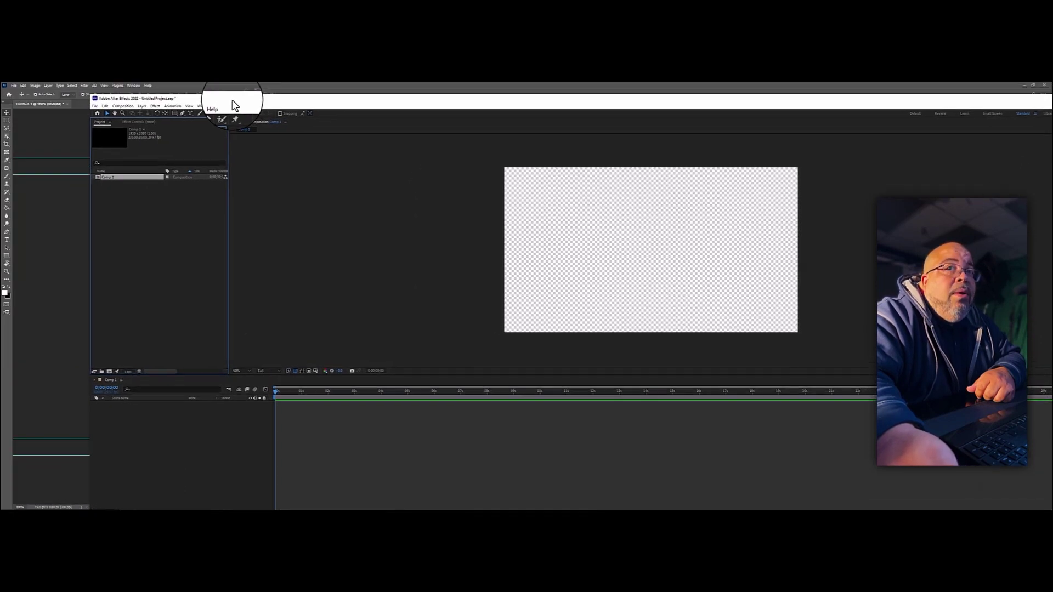
{"action": "left_click", "coordinate": [1013, 87]}
{"action": "left_click", "coordinate": [1030, 86]}
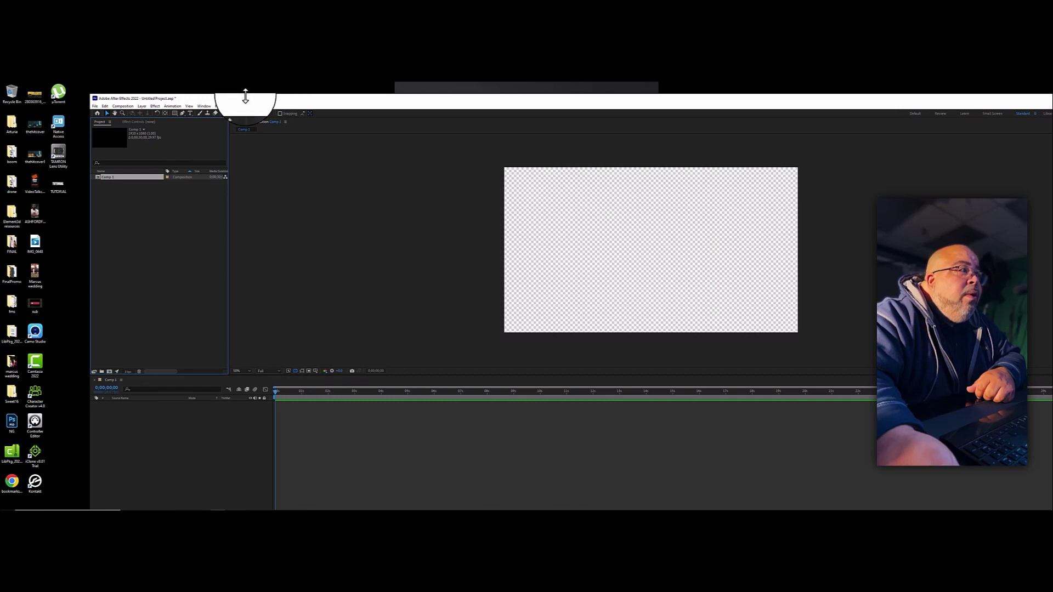
{"action": "left_click", "coordinate": [51, 195]}
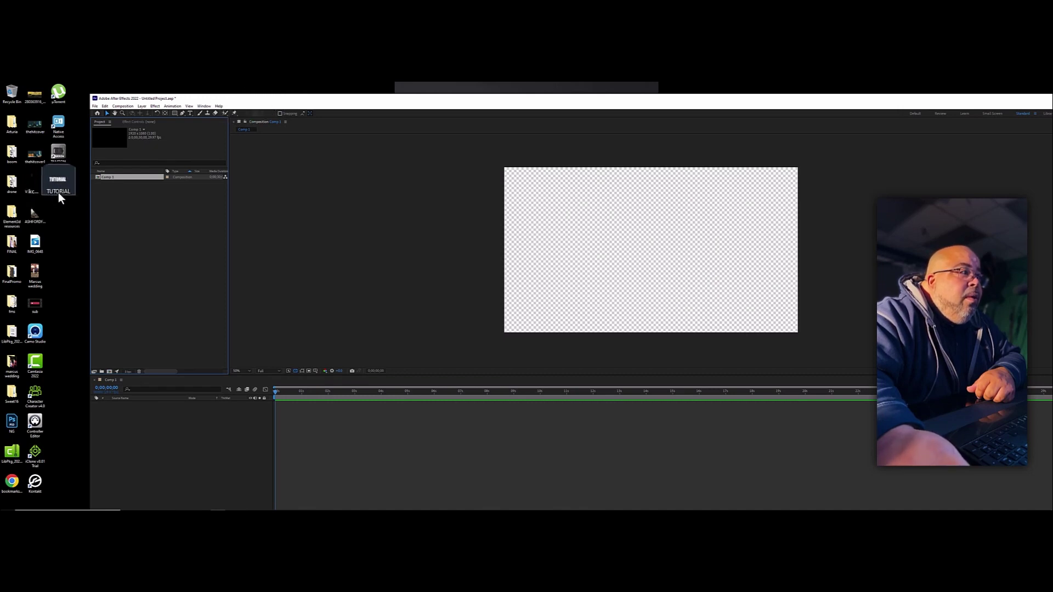
{"action": "left_click_drag", "start_coordinate": [61, 195], "coordinate": [163, 193]}
{"action": "double_click", "coordinate": [271, 101]}
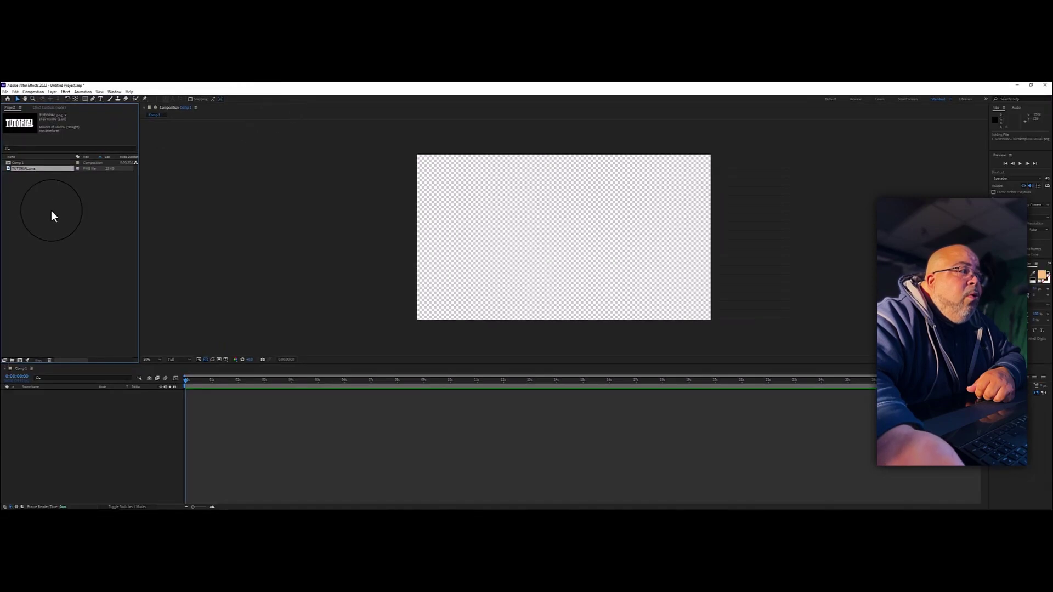
Add TUTORIAL.png to the Comp 1 timeline as a layer and select it
{"action": "left_click_drag", "start_coordinate": [26, 175], "coordinate": [60, 417]}
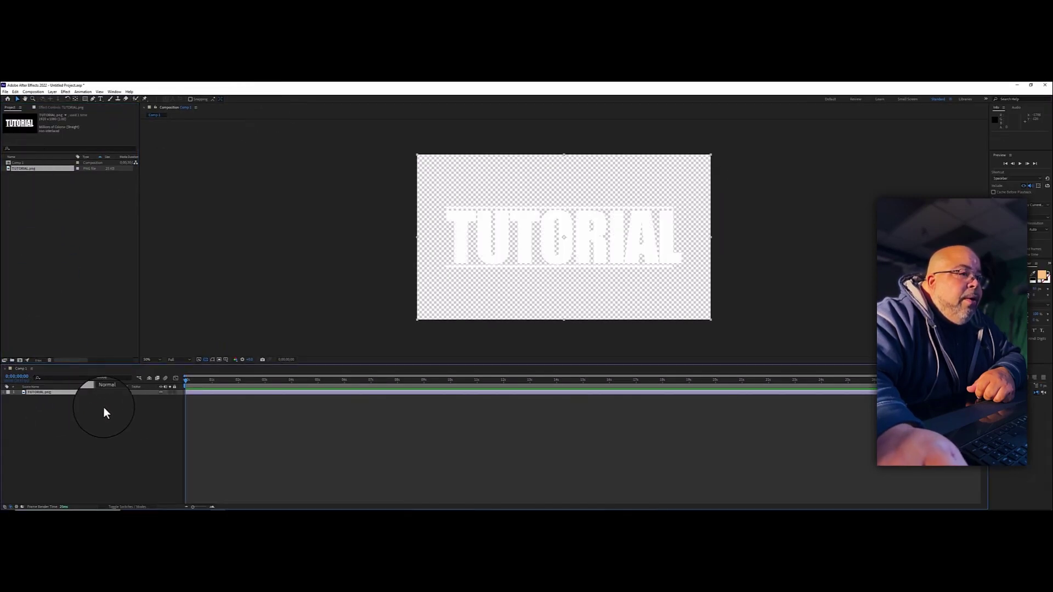
{"action": "key", "text": "period"}
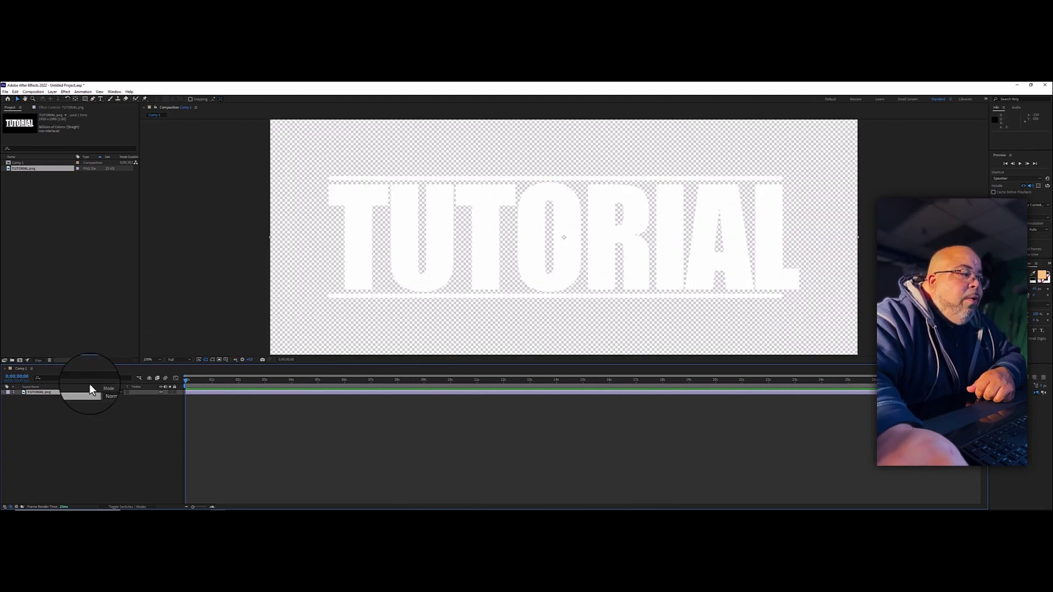
{"action": "left_click", "coordinate": [38, 392]}
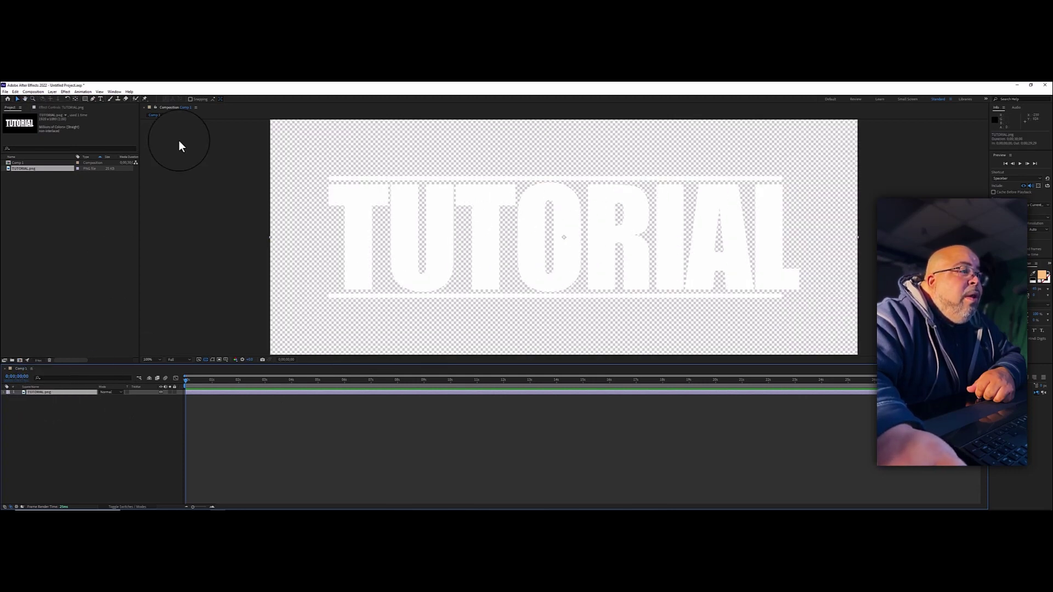
Auto-trace the TUTORIAL.png layer using the Luminance channel with blur before tracing enabled, and hide the layer
{"action": "left_click", "coordinate": [52, 92]}
{"action": "left_click", "coordinate": [66, 286]}
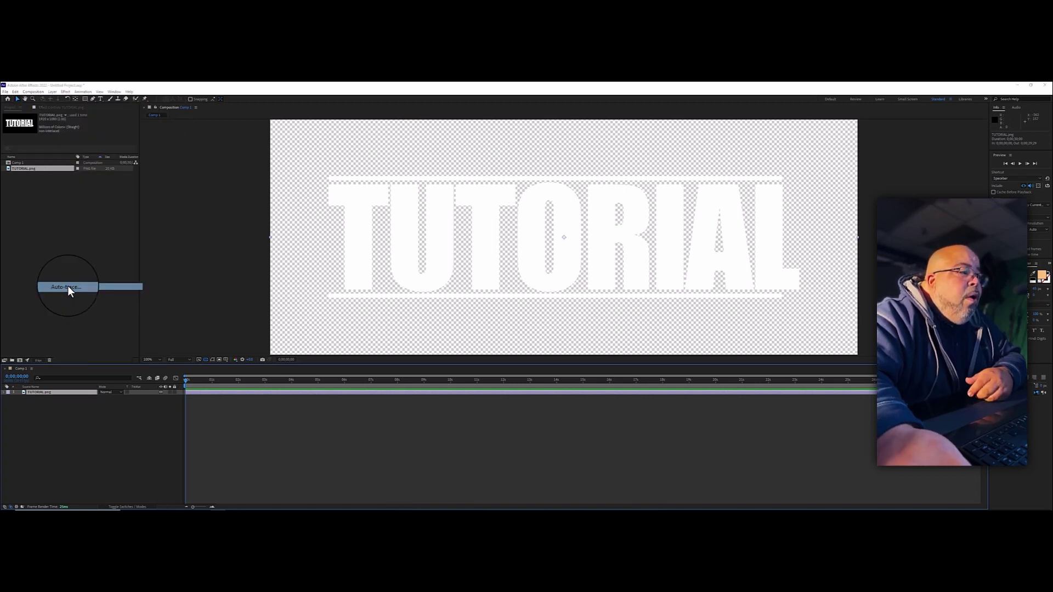
{"action": "left_click", "coordinate": [308, 268]}
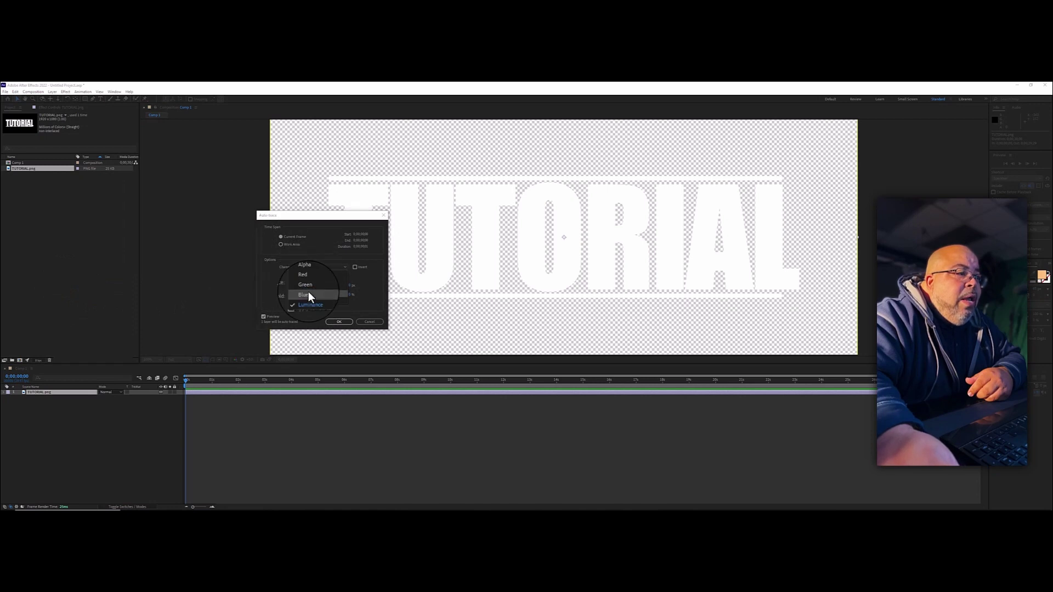
{"action": "left_click", "coordinate": [306, 268]}
{"action": "left_click", "coordinate": [305, 269]}
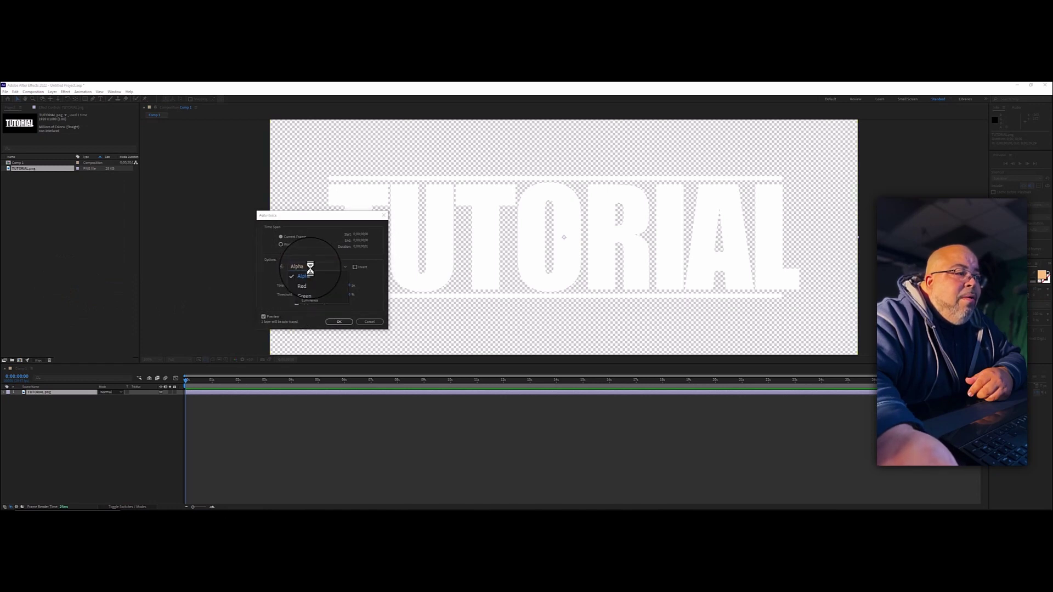
{"action": "left_click", "coordinate": [314, 306]}
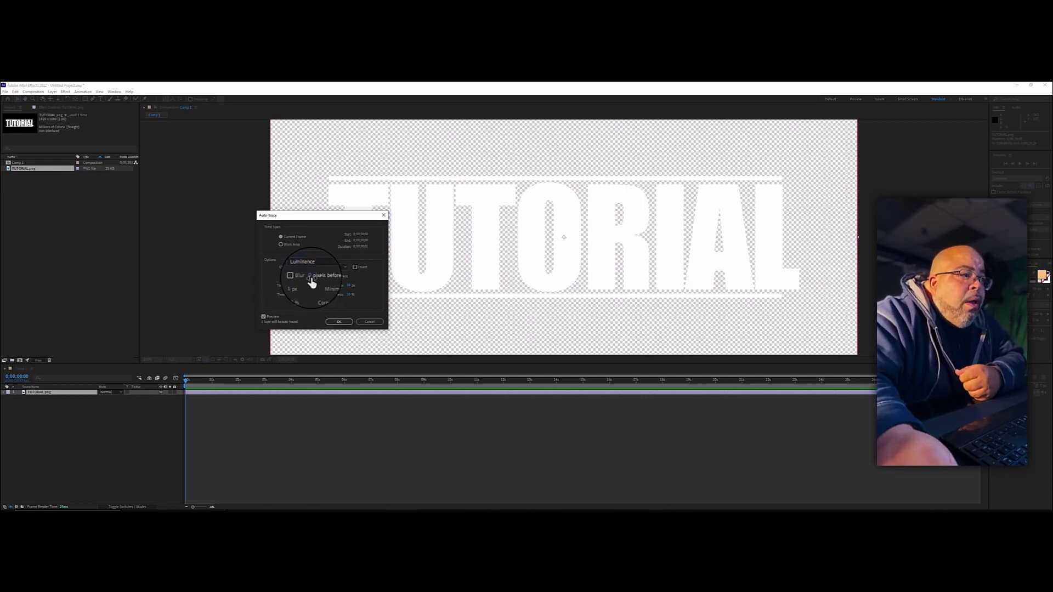
{"action": "left_click_drag", "start_coordinate": [312, 282], "coordinate": [311, 281]}
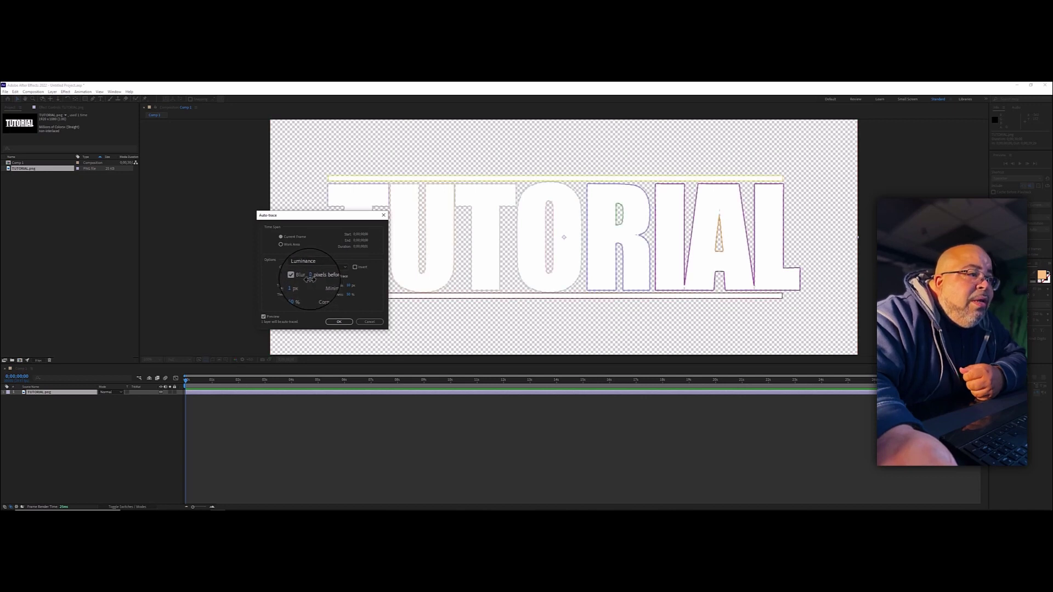
{"action": "left_click_drag", "start_coordinate": [311, 282], "coordinate": [306, 280]}
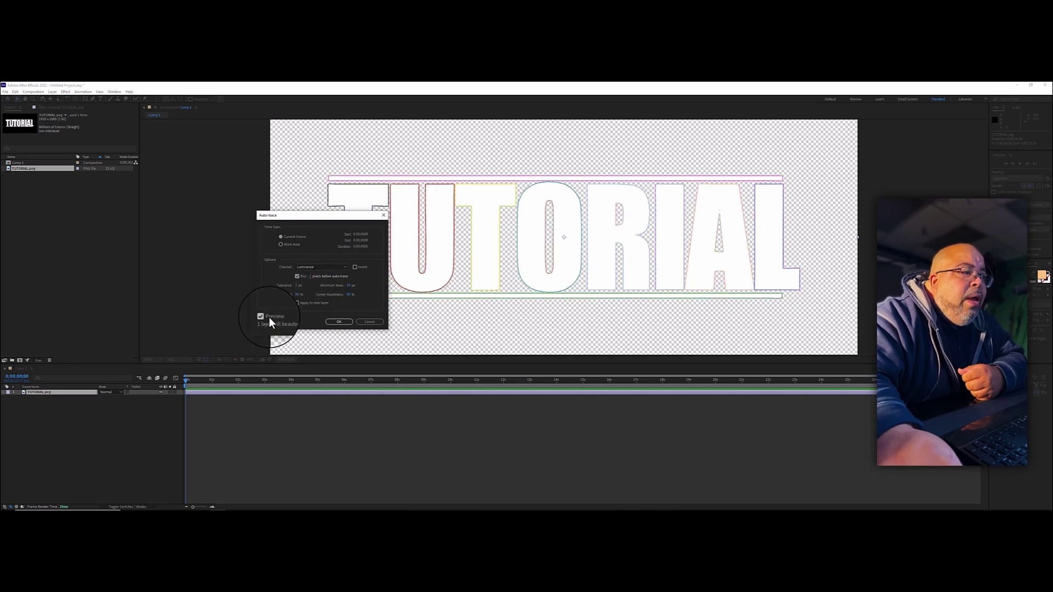
{"action": "left_click", "coordinate": [339, 321]}
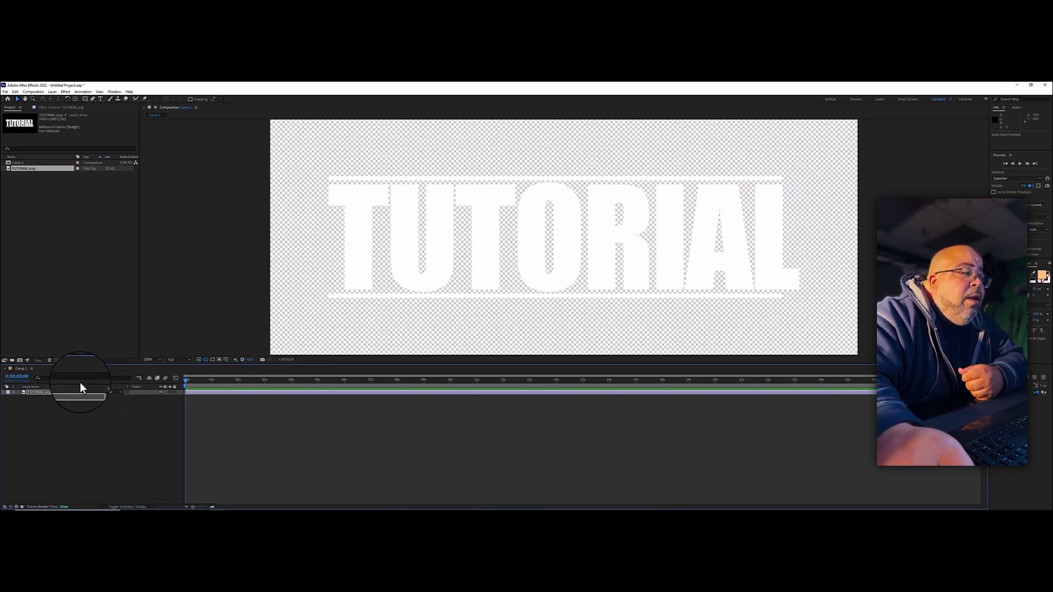
{"action": "left_click", "coordinate": [161, 393]}
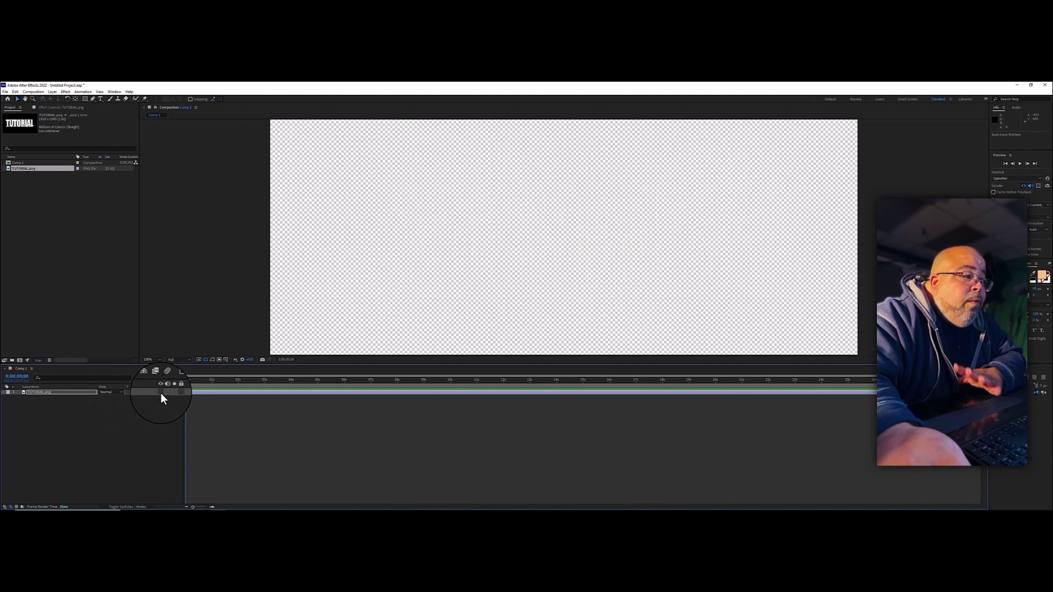
Create a black solid layer named element3d in the composition
{"action": "left_click", "coordinate": [52, 91]}
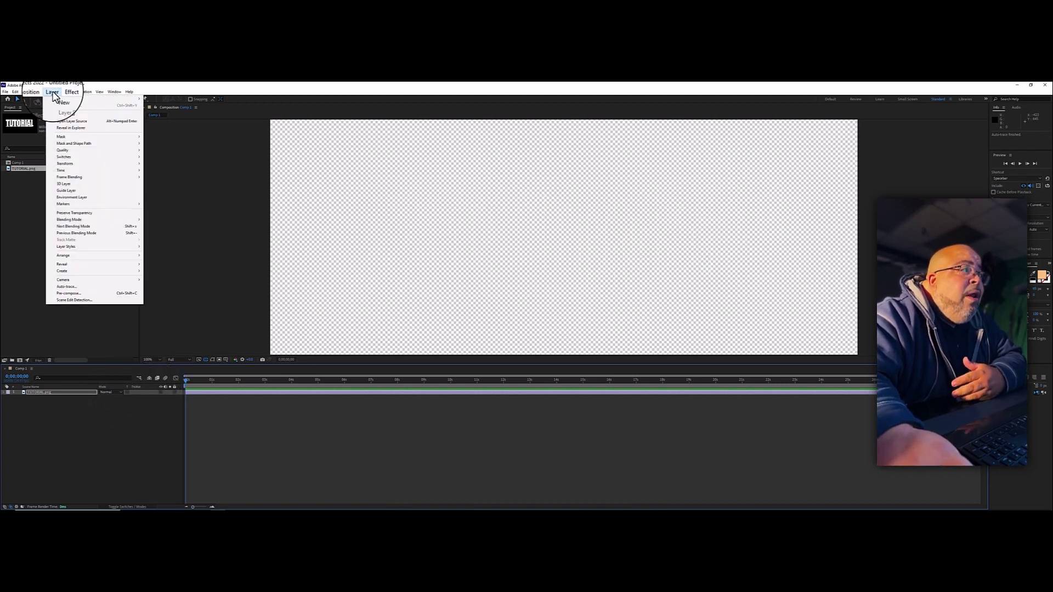
{"action": "mouse_move", "coordinate": [82, 99]}
{"action": "left_click", "coordinate": [159, 103]}
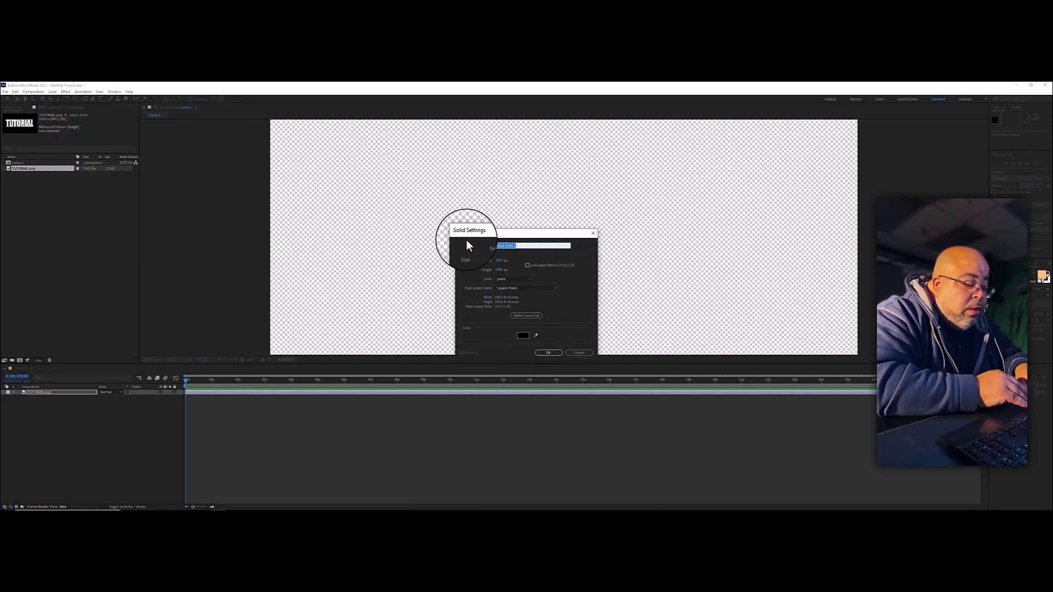
{"action": "type", "text": "Element3"}
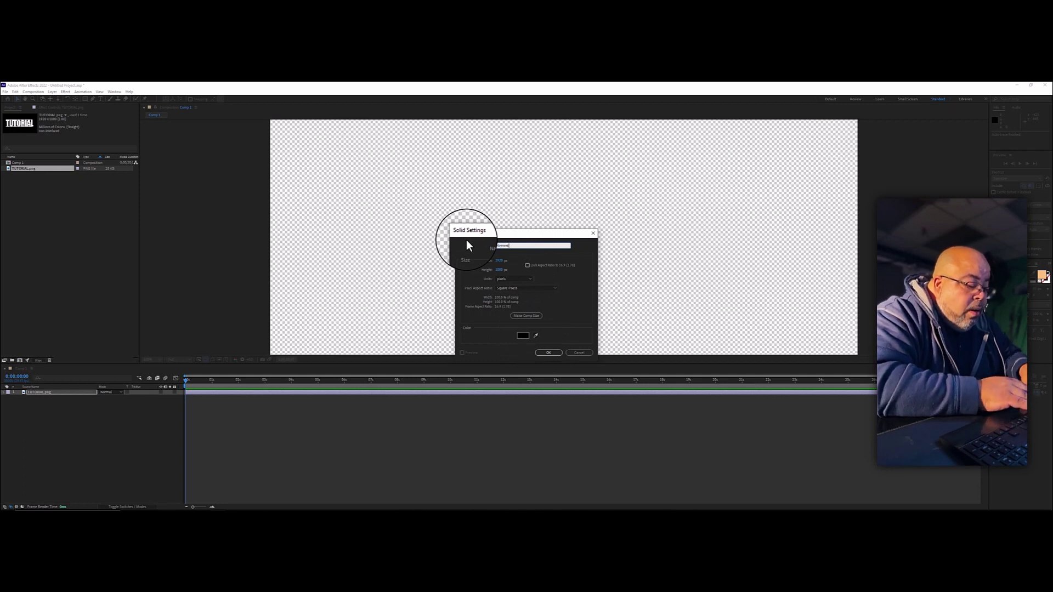
{"action": "type", "text": "d"}
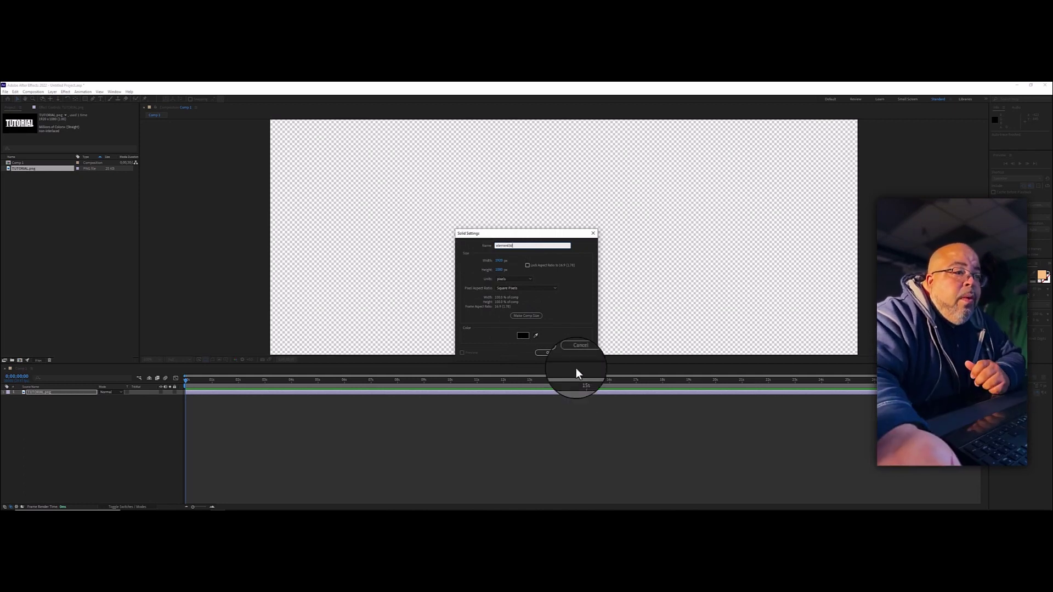
{"action": "left_click", "coordinate": [552, 353]}
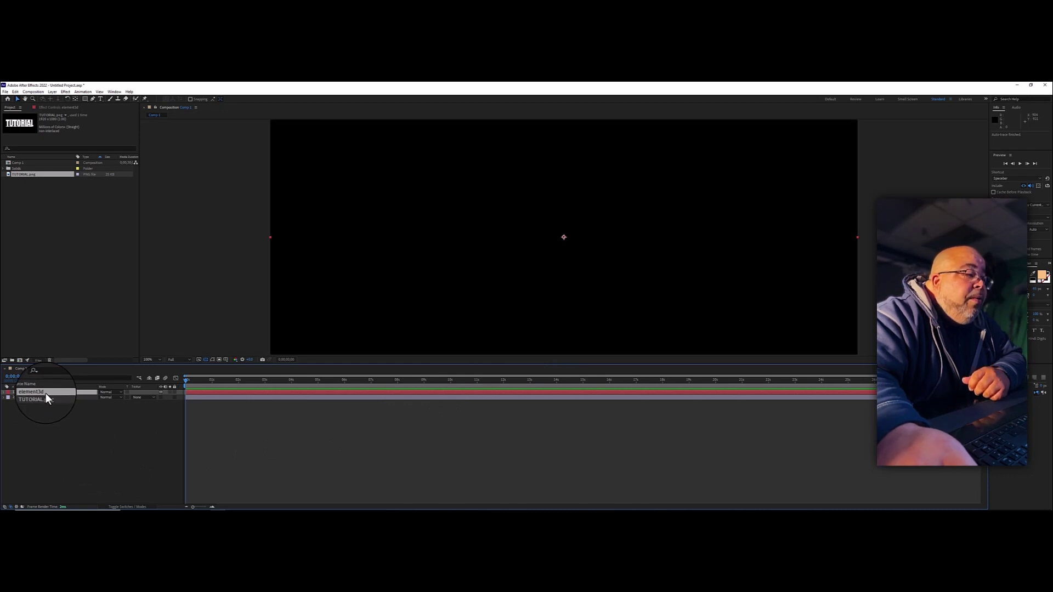
{"action": "left_click", "coordinate": [161, 390]}
{"action": "left_click", "coordinate": [161, 392]}
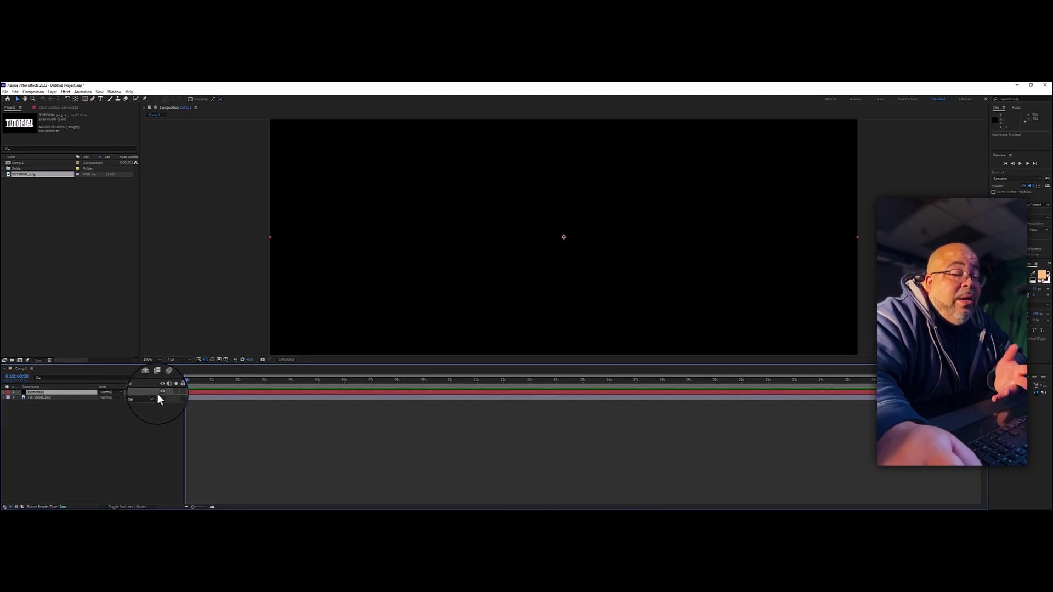
{"action": "left_click", "coordinate": [199, 361]}
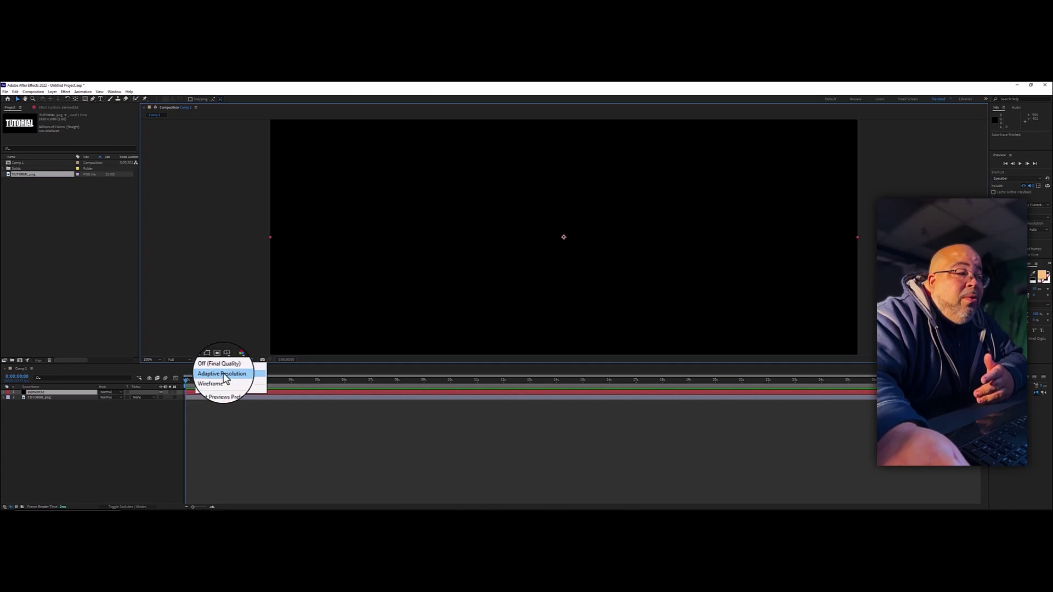
{"action": "left_click", "coordinate": [215, 339]}
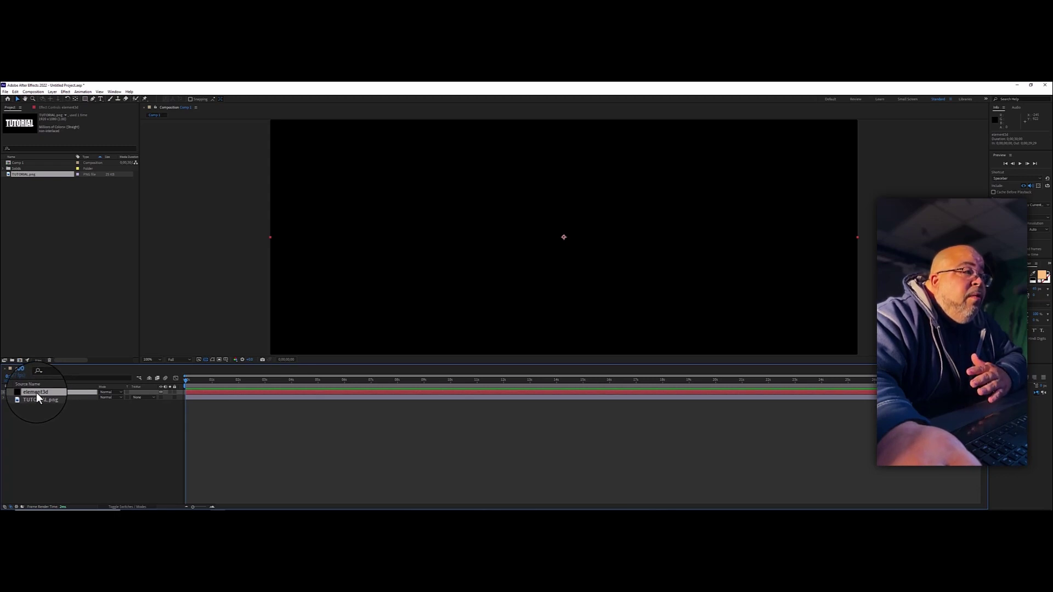
Show the effect controls of the element3d layer and apply the Video Copilot Element effect to it
{"action": "left_click", "coordinate": [50, 107]}
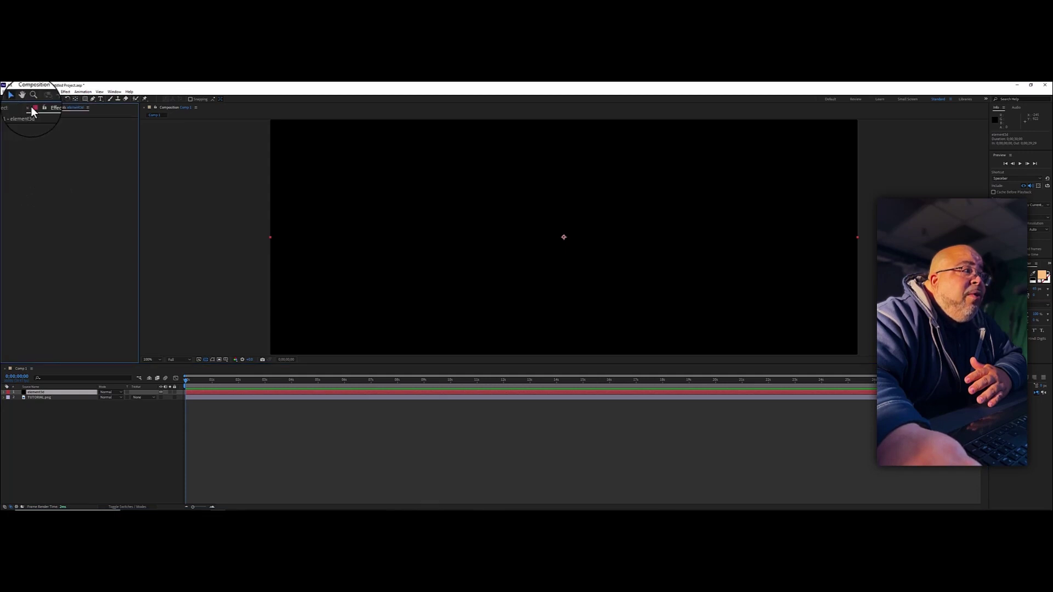
{"action": "left_click", "coordinate": [114, 91]}
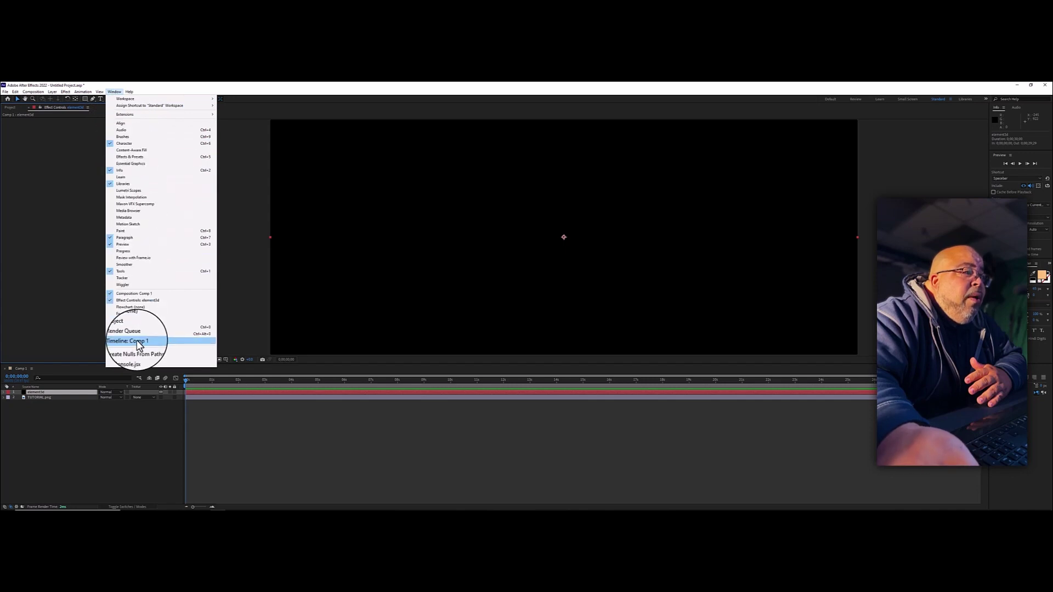
{"action": "left_click", "coordinate": [45, 133]}
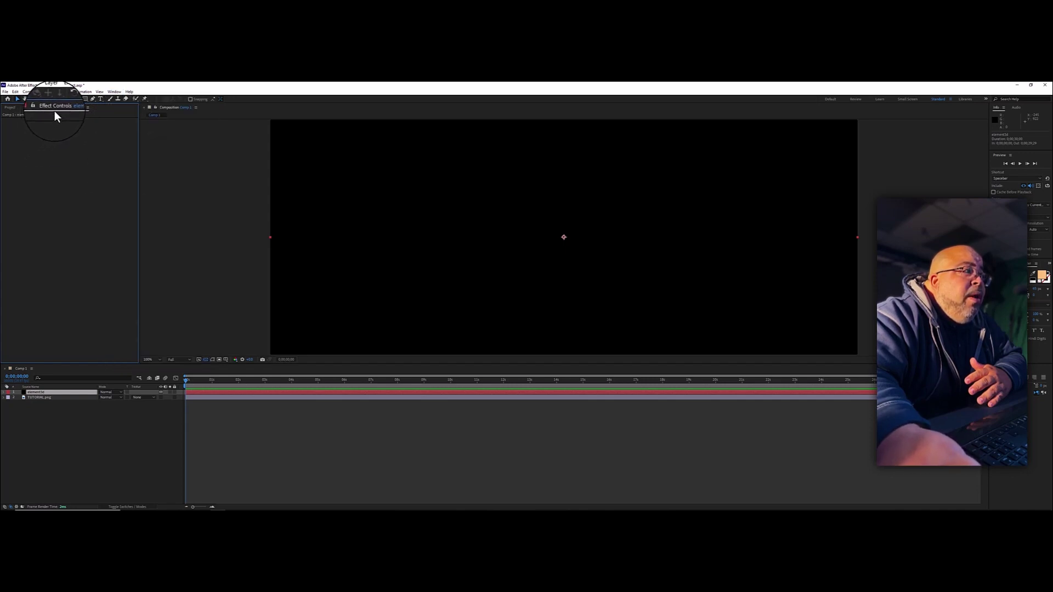
{"action": "left_click", "coordinate": [66, 91]}
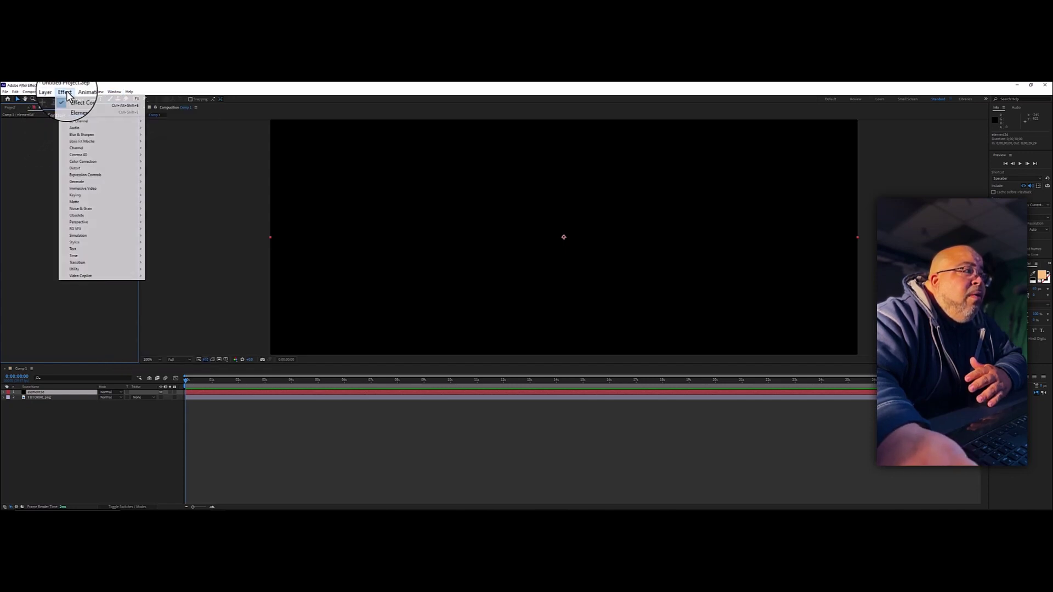
{"action": "mouse_move", "coordinate": [114, 274]}
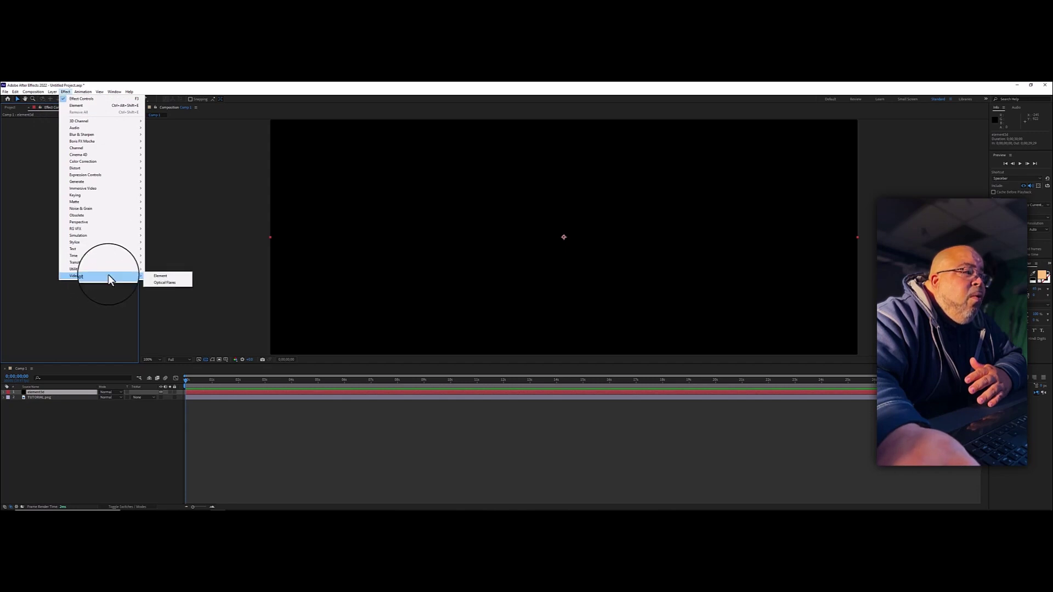
{"action": "left_click", "coordinate": [160, 276]}
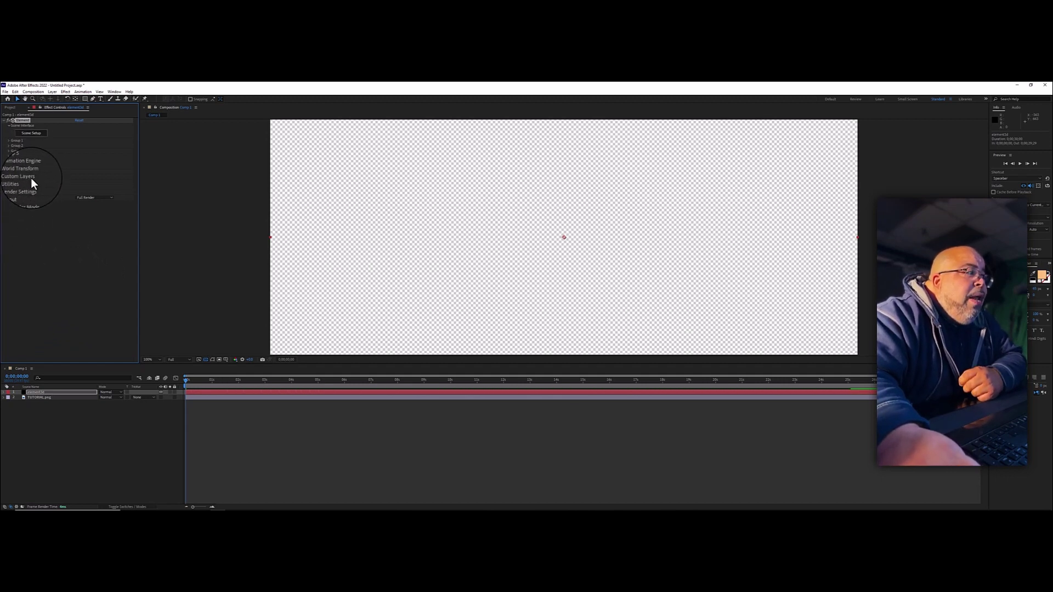
Assign the TUTORIAL.png layer as Path Layer 1 in Element's custom text and masks settings
{"action": "left_click", "coordinate": [8, 176]}
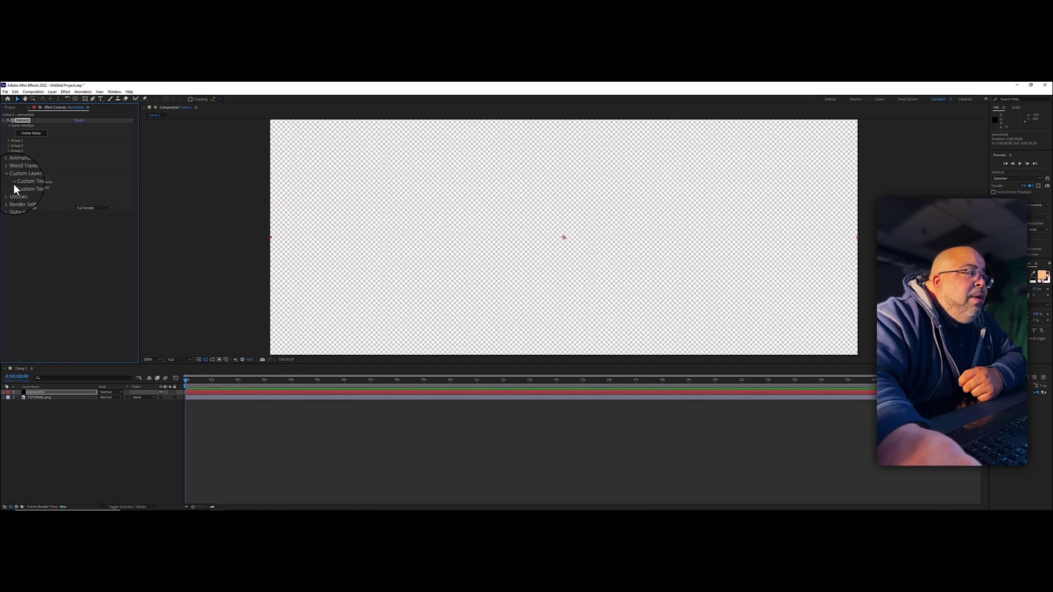
{"action": "left_click", "coordinate": [15, 186]}
{"action": "left_click", "coordinate": [91, 189]}
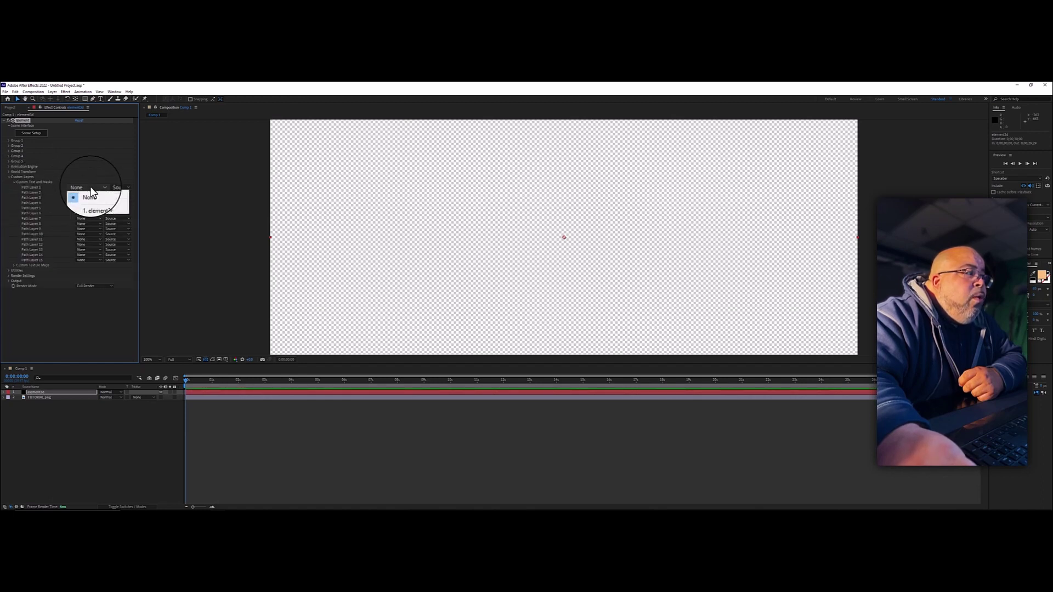
{"action": "left_click", "coordinate": [97, 209]}
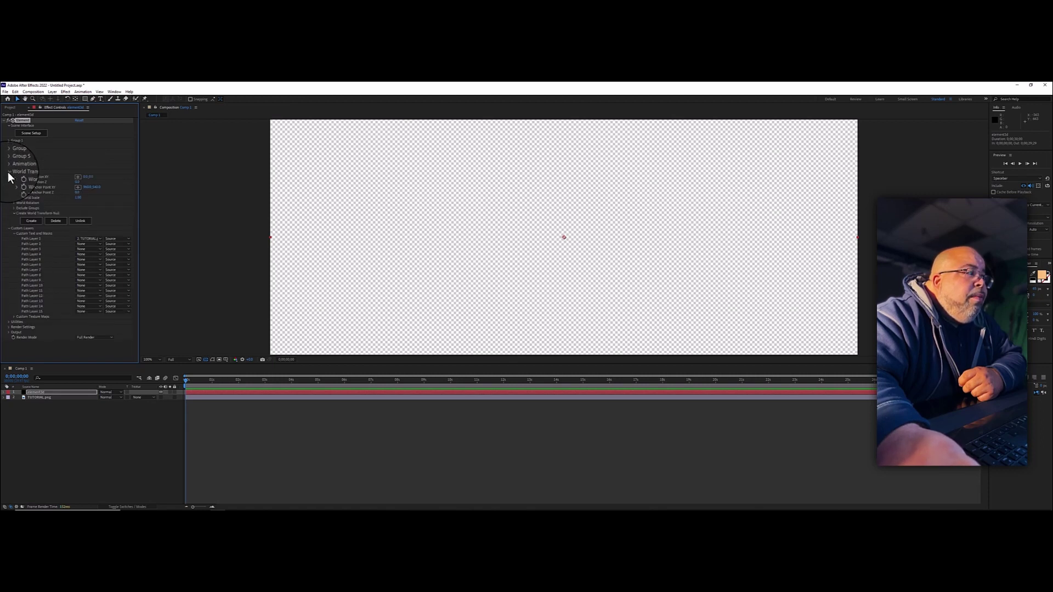
{"action": "left_click", "coordinate": [8, 178]}
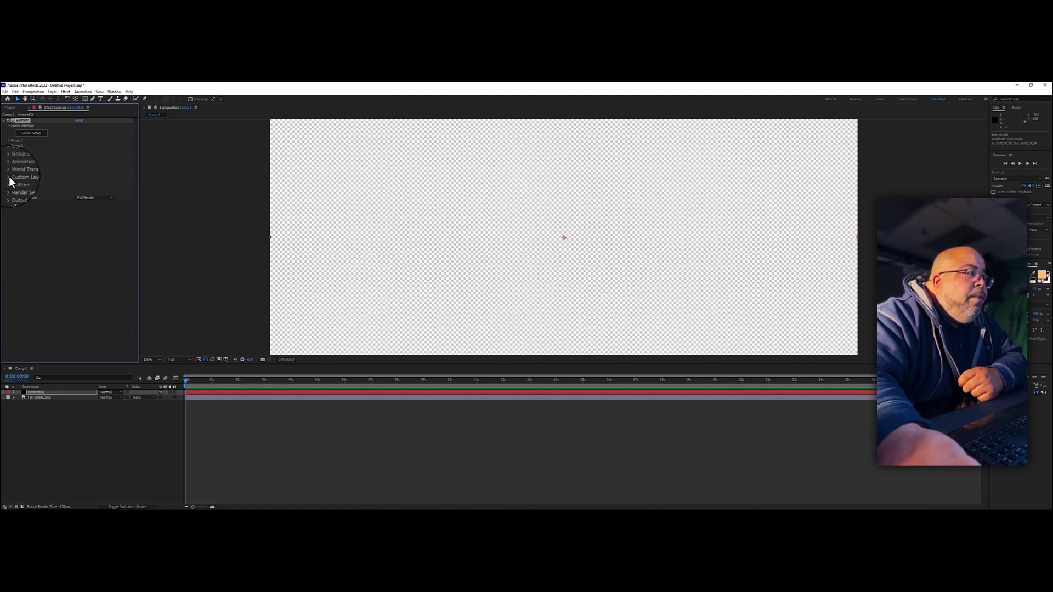
In Element's Scene Setup, extrude the TUTORIAL path into a 3D model and toggle draft textures for the preview
{"action": "left_click", "coordinate": [30, 135]}
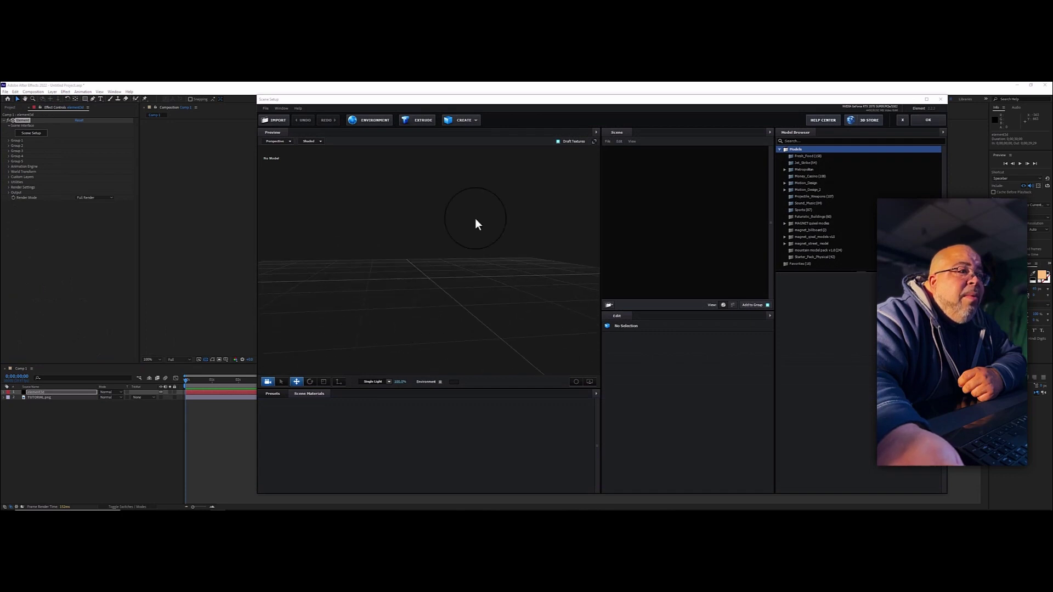
{"action": "left_click_drag", "start_coordinate": [526, 99], "coordinate": [463, 107]}
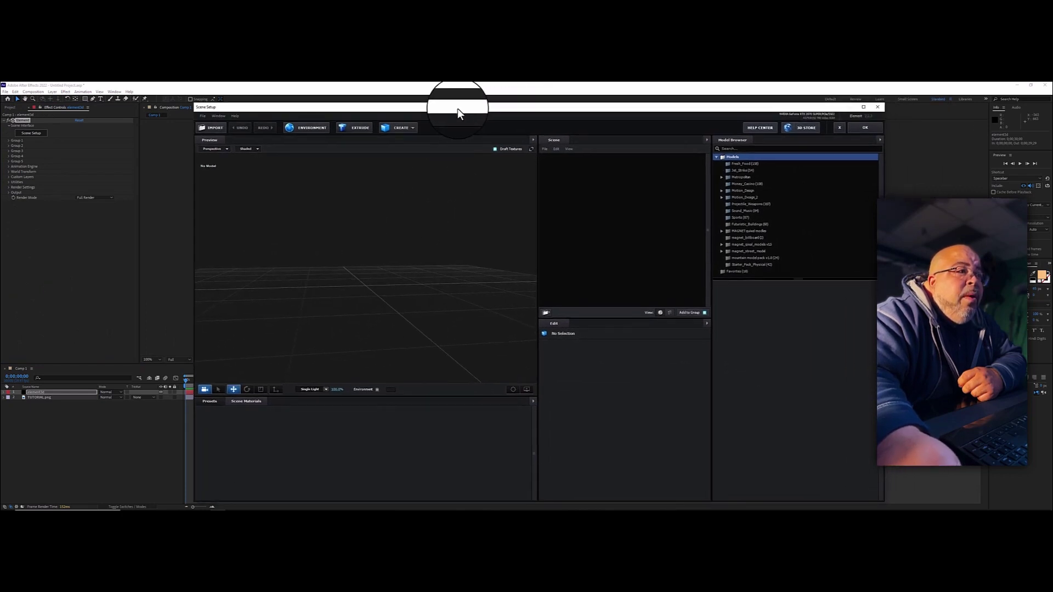
{"action": "left_click", "coordinate": [355, 129]}
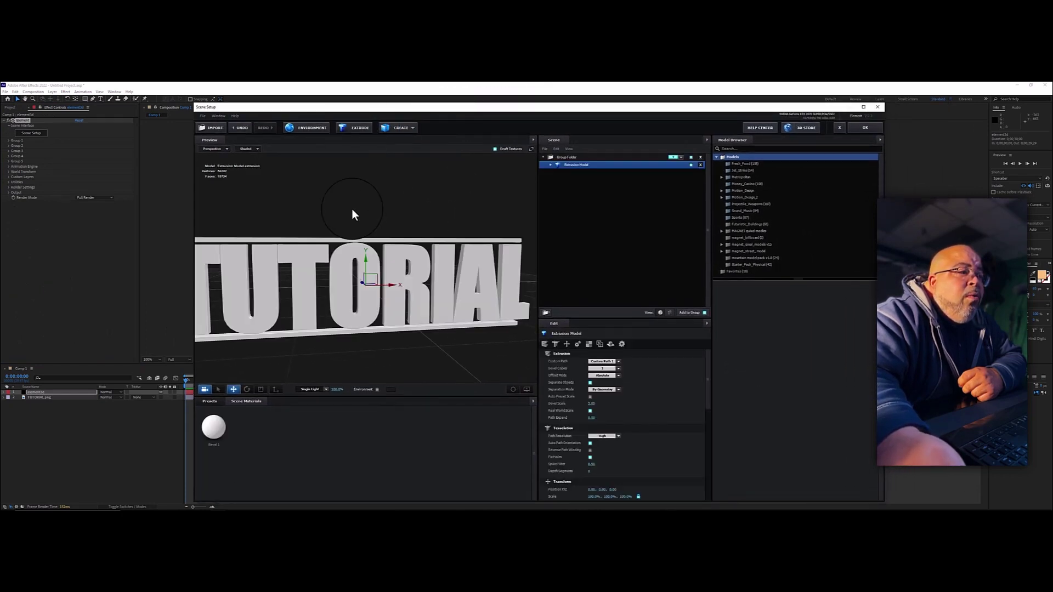
{"action": "left_click_drag", "start_coordinate": [316, 320], "coordinate": [337, 279]}
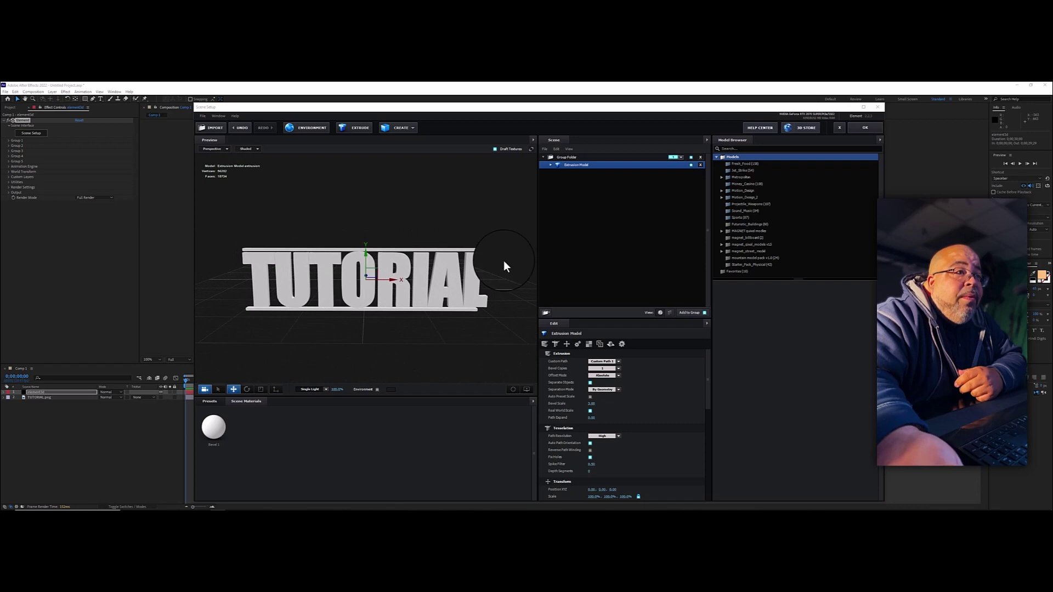
{"action": "left_click", "coordinate": [495, 150]}
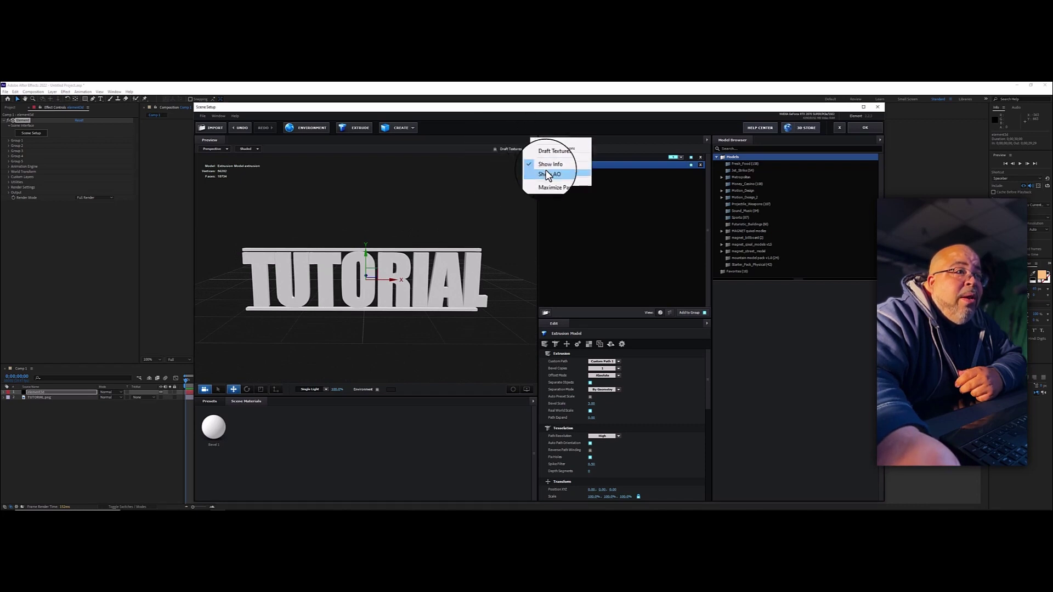
{"action": "left_click_drag", "start_coordinate": [357, 302], "coordinate": [405, 297]}
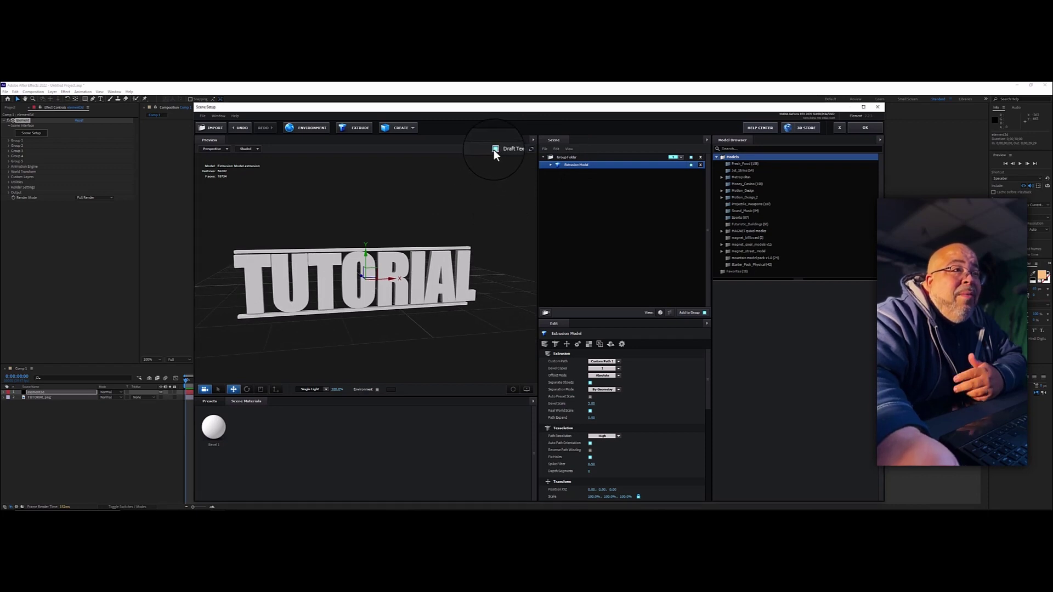
Inspect the extruded TUTORIAL model in the preview from several angles and distances
{"action": "left_click_drag", "start_coordinate": [396, 258], "coordinate": [344, 311]}
{"action": "scroll", "coordinate": [344, 312], "scroll_direction": "up", "scroll_amount": 5}
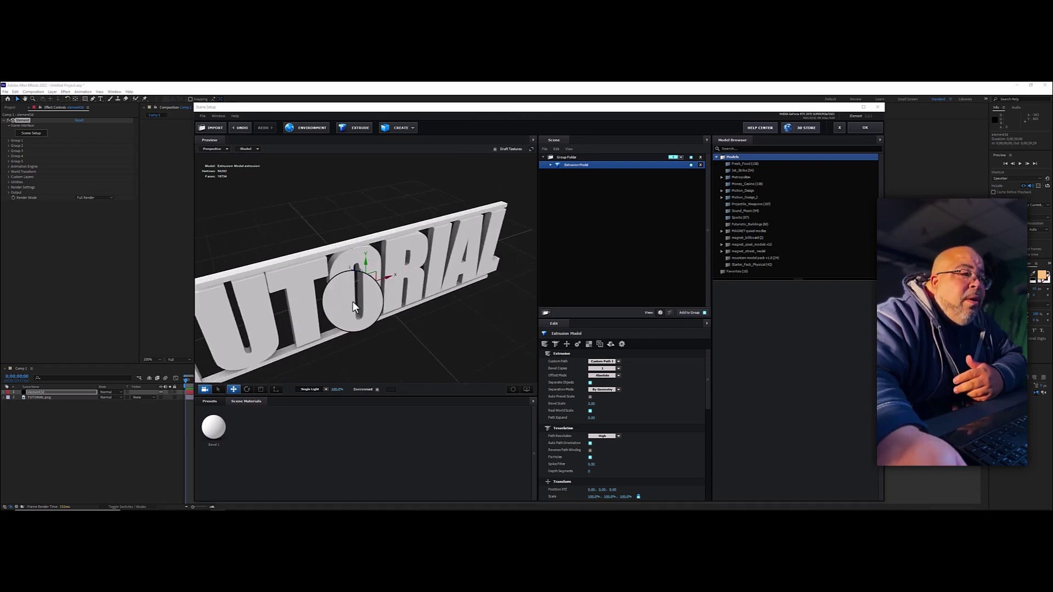
{"action": "scroll", "coordinate": [335, 303], "scroll_direction": "down", "scroll_amount": 5}
{"action": "scroll", "coordinate": [554, 347], "scroll_direction": "down", "scroll_amount": 5}
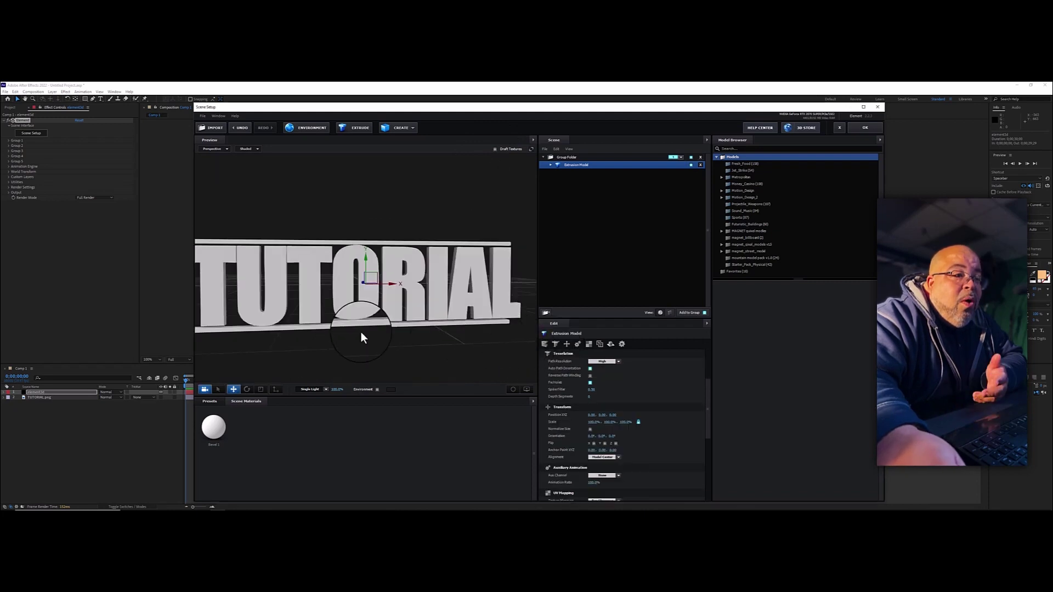
{"action": "mouse_move", "coordinate": [361, 331]}
{"action": "left_mouse_down"}
{"action": "mouse_move", "coordinate": [389, 329]}
{"action": "mouse_move", "coordinate": [376, 352]}
{"action": "mouse_move", "coordinate": [414, 351]}
{"action": "mouse_move", "coordinate": [356, 338]}
{"action": "left_mouse_up"}
{"action": "scroll", "coordinate": [548, 346], "scroll_direction": "up", "scroll_amount": 3}
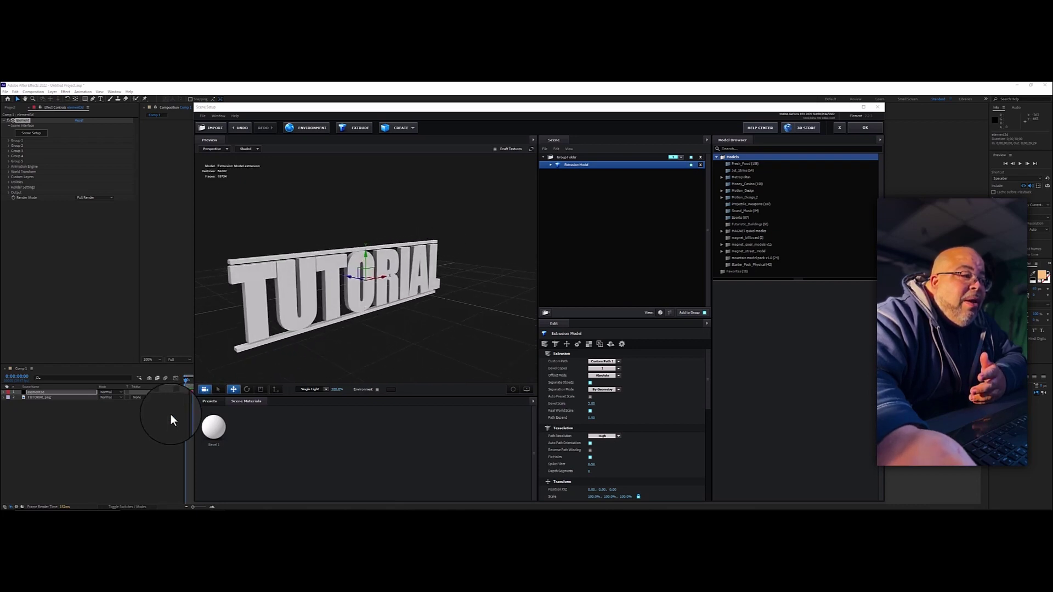
Apply a grey metal material from the Pro_Shaders Metal presets to the TUTORIAL model
{"action": "left_click", "coordinate": [209, 401]}
{"action": "double_click", "coordinate": [218, 429]}
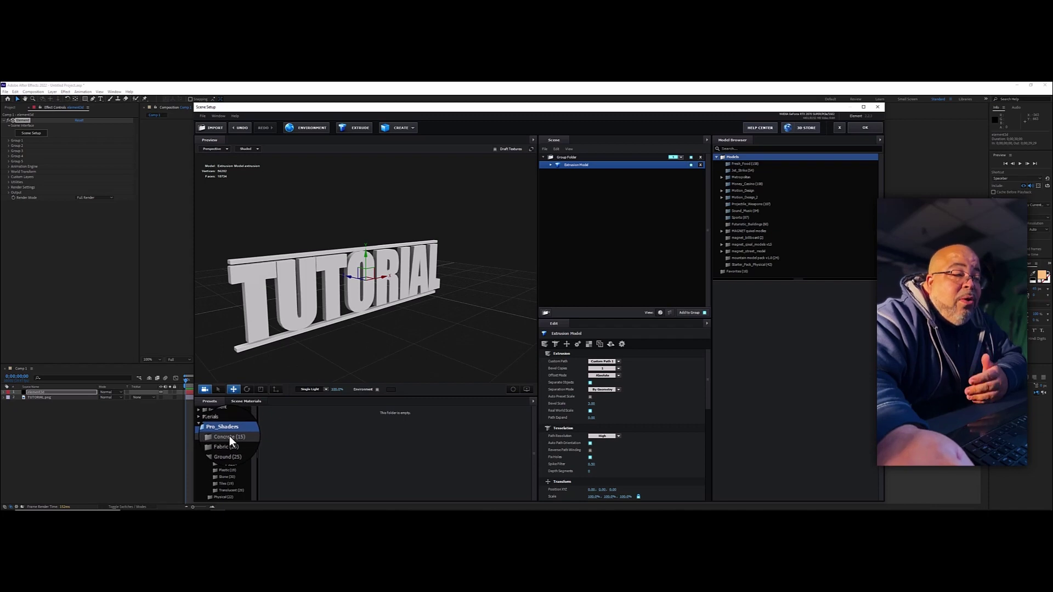
{"action": "left_click_drag", "start_coordinate": [337, 362], "coordinate": [331, 338]}
{"action": "scroll", "coordinate": [330, 332], "scroll_direction": "up", "scroll_amount": 5}
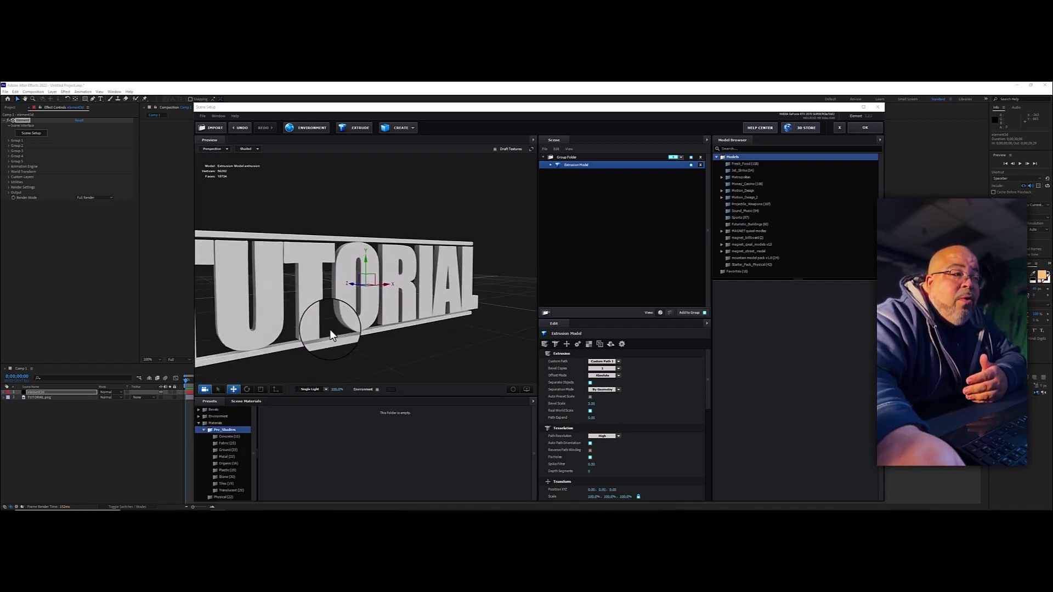
{"action": "scroll", "coordinate": [324, 333], "scroll_direction": "up", "scroll_amount": 1}
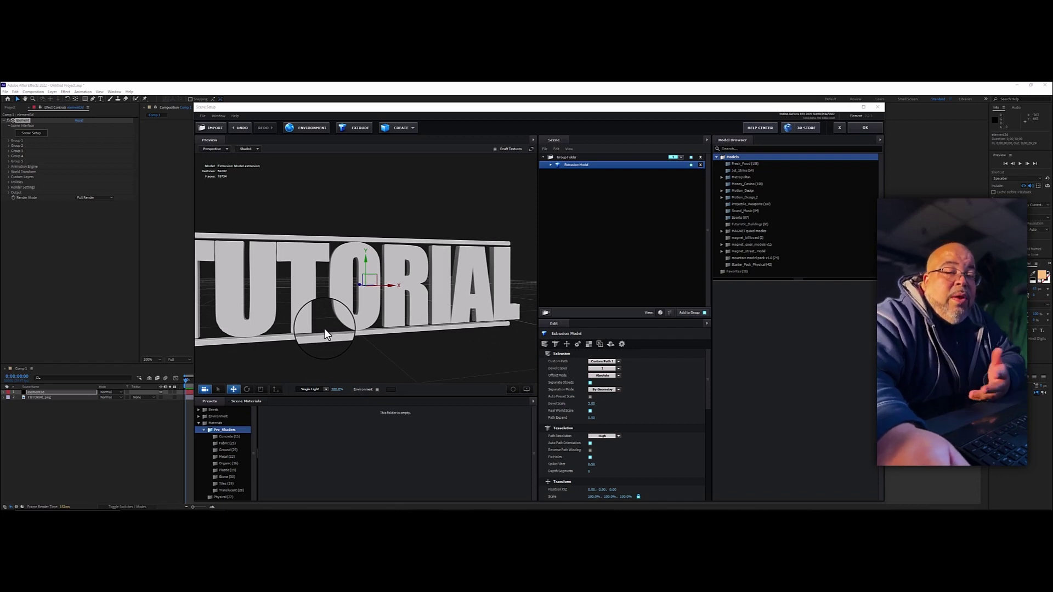
{"action": "left_click", "coordinate": [226, 442]}
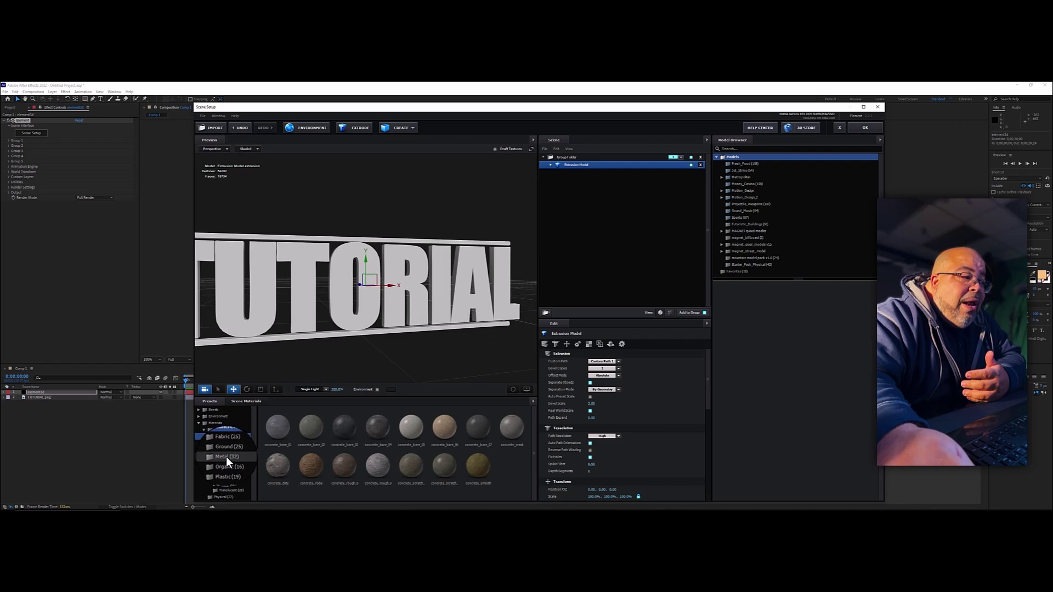
{"action": "left_click", "coordinate": [226, 456]}
{"action": "left_click_drag", "start_coordinate": [334, 469], "coordinate": [311, 301]}
{"action": "scroll", "coordinate": [333, 324], "scroll_direction": "up", "scroll_amount": 5}
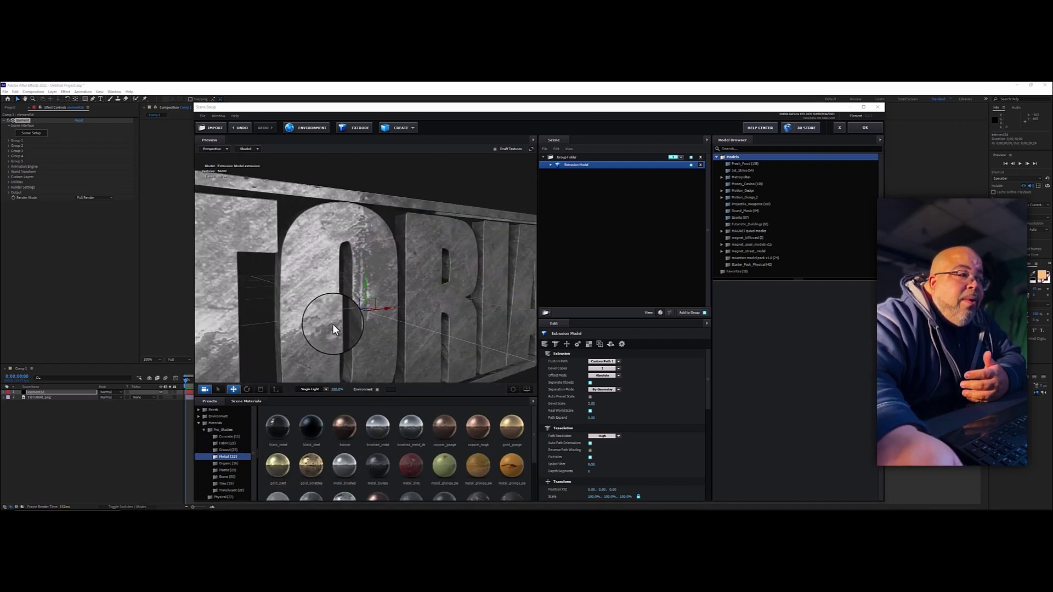
Move the textured TUTORIAL model slightly upward and along its horizontal axes
{"action": "scroll", "coordinate": [332, 324], "scroll_direction": "down", "scroll_amount": 5}
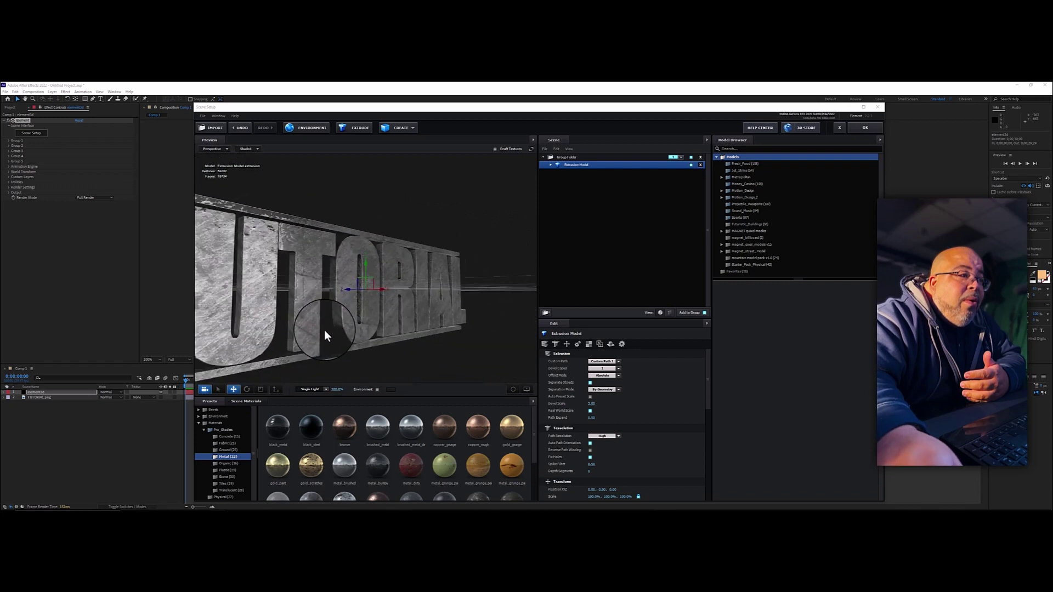
{"action": "mouse_move", "coordinate": [324, 330]}
{"action": "left_mouse_down"}
{"action": "mouse_move", "coordinate": [334, 327]}
{"action": "mouse_move", "coordinate": [318, 334]}
{"action": "left_mouse_up"}
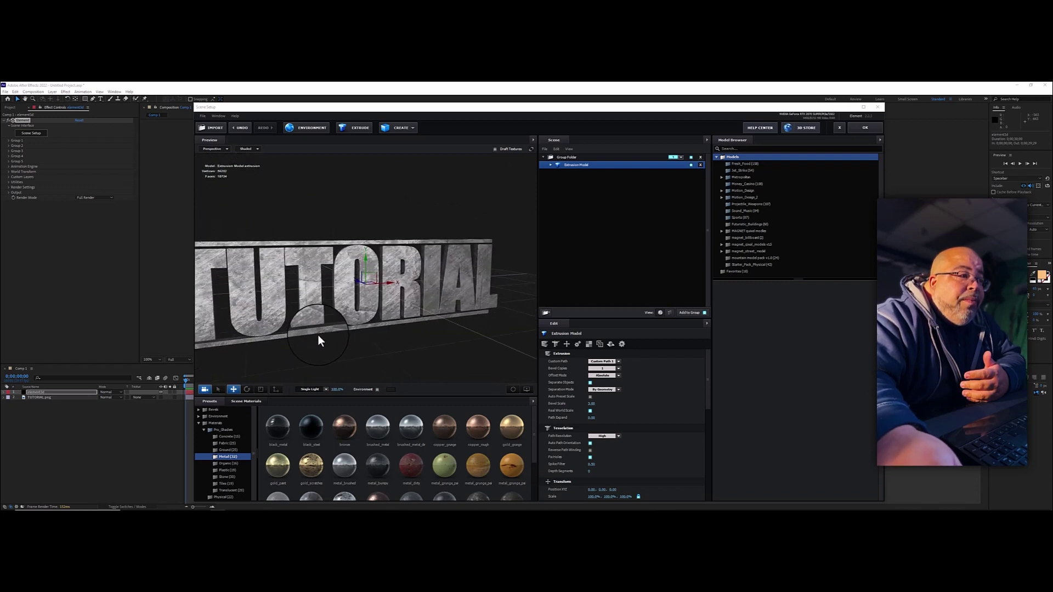
{"action": "left_click_drag", "start_coordinate": [366, 255], "coordinate": [370, 254]}
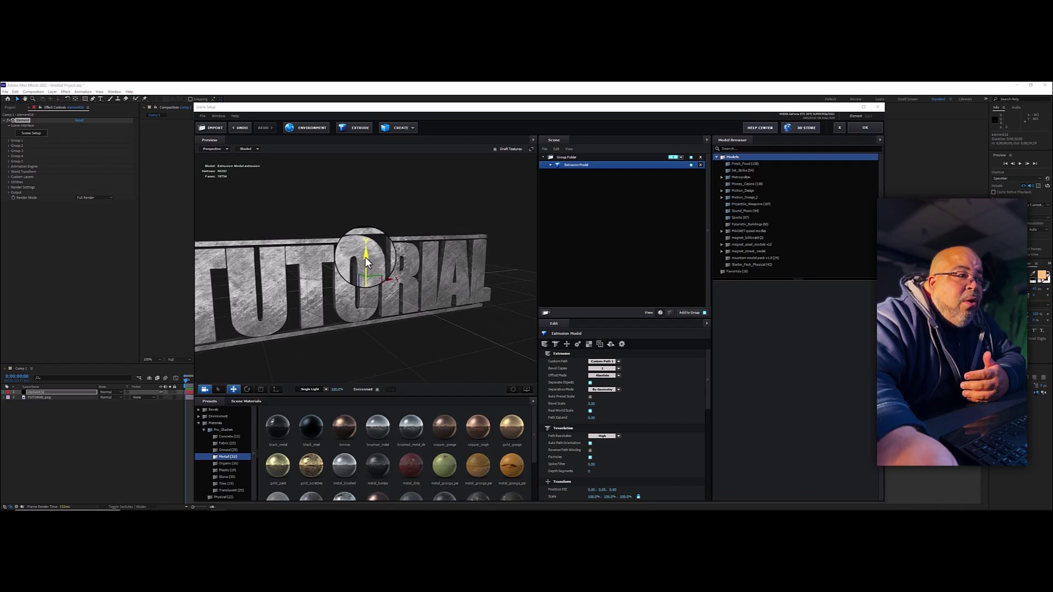
{"action": "scroll", "coordinate": [334, 289], "scroll_direction": "up", "scroll_amount": 5}
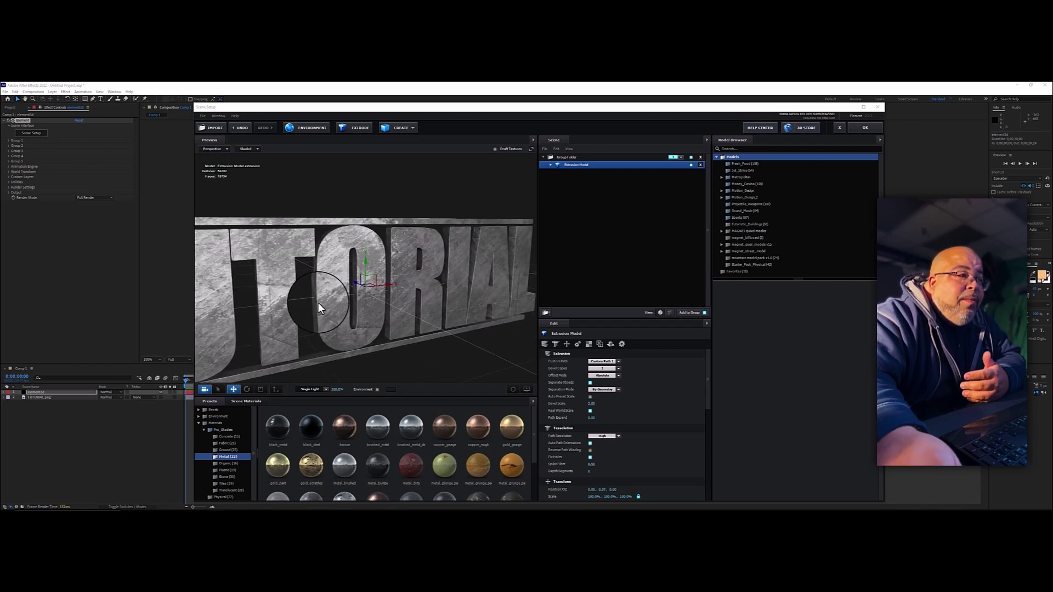
{"action": "scroll", "coordinate": [321, 304], "scroll_direction": "down", "scroll_amount": 2}
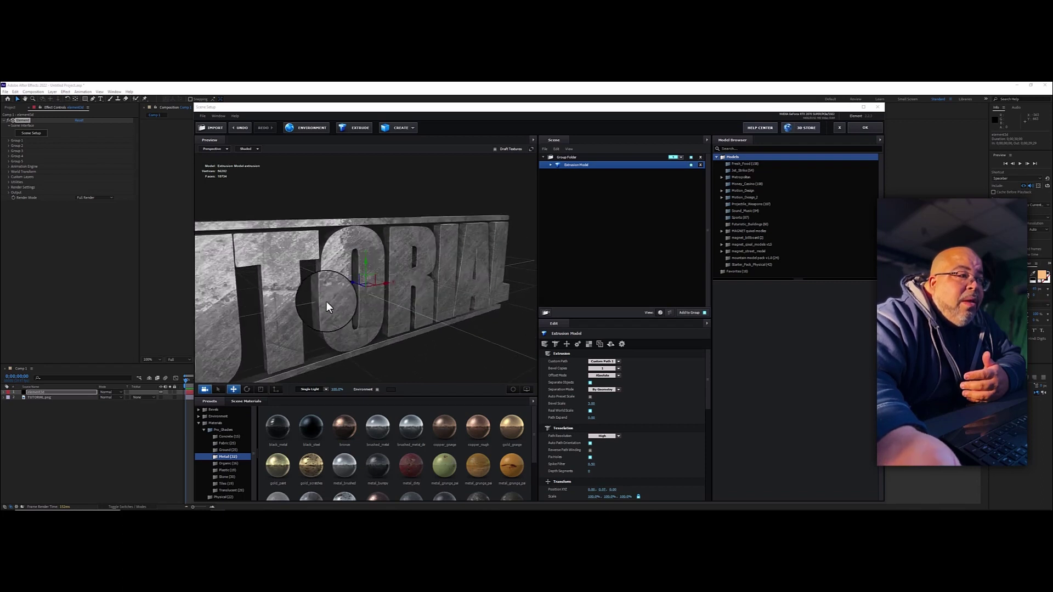
{"action": "left_click_drag", "start_coordinate": [366, 261], "coordinate": [368, 250]}
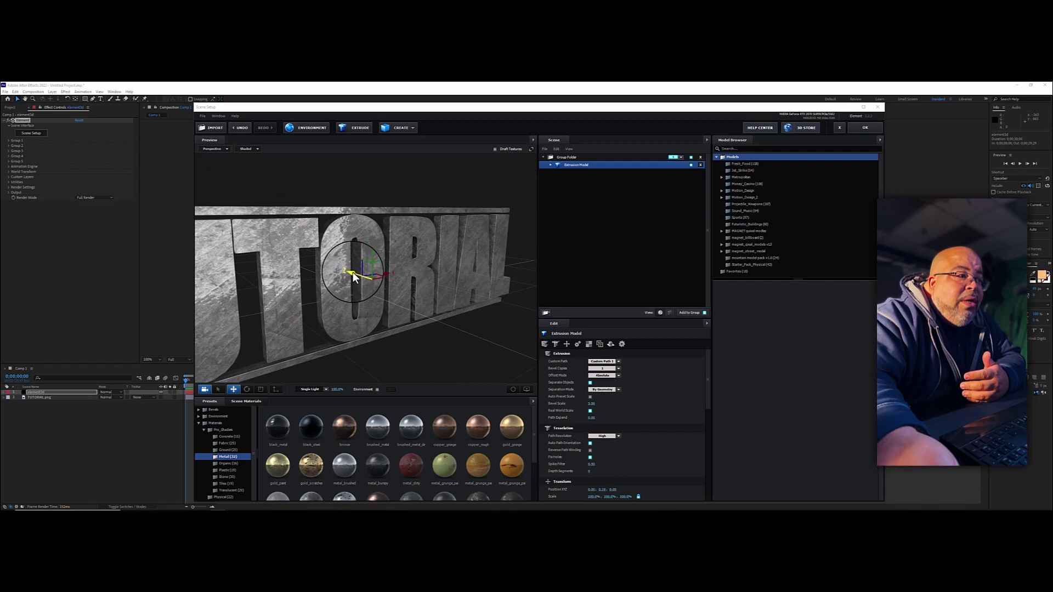
{"action": "left_click_drag", "start_coordinate": [353, 275], "coordinate": [422, 277]}
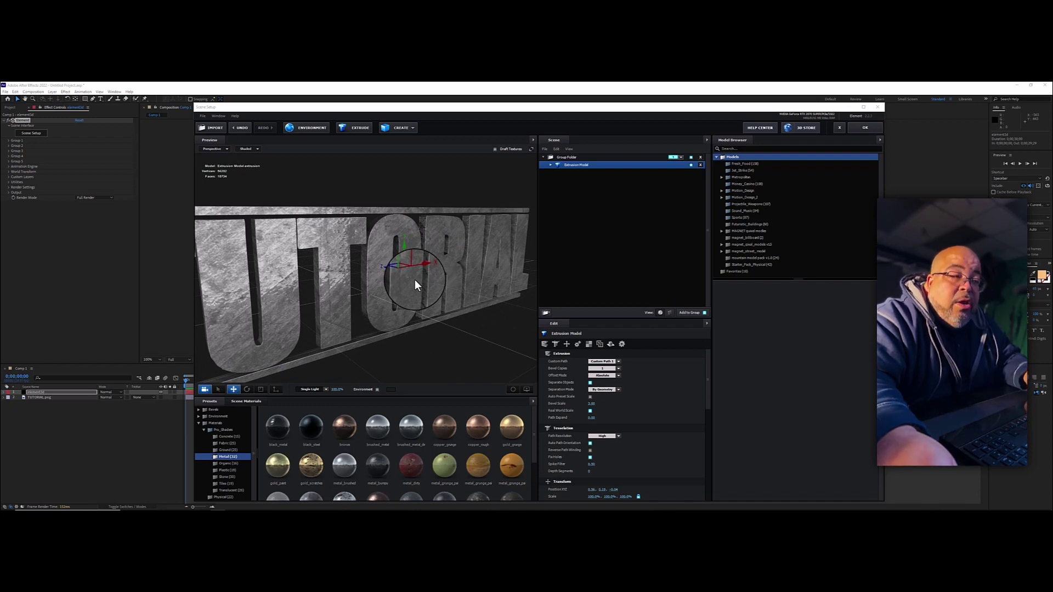
Try rotating the TUTORIAL model about its axes and undo the rotations
{"action": "key", "text": "e"}
{"action": "mouse_move", "coordinate": [422, 264]}
{"action": "left_mouse_down"}
{"action": "mouse_move", "coordinate": [425, 289]}
{"action": "mouse_move", "coordinate": [423, 259]}
{"action": "mouse_move", "coordinate": [392, 264]}
{"action": "mouse_move", "coordinate": [366, 302]}
{"action": "mouse_move", "coordinate": [391, 273]}
{"action": "mouse_move", "coordinate": [442, 275]}
{"action": "mouse_move", "coordinate": [413, 279]}
{"action": "left_mouse_up"}
{"action": "key", "text": "ctrl+z"}
{"action": "key", "text": "ctrl+z"}
{"action": "key", "text": "ctrl+z"}
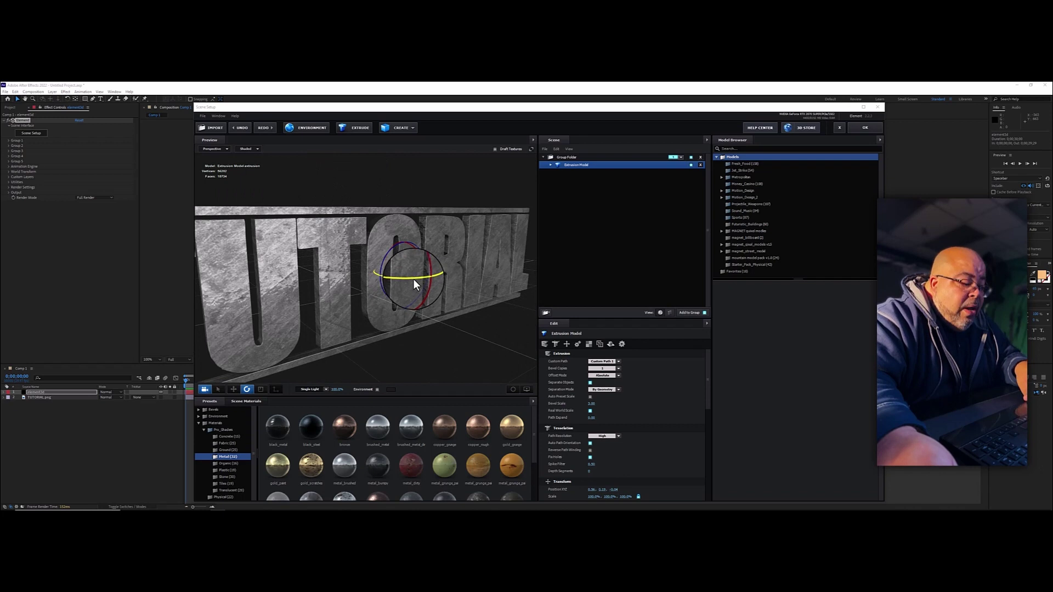
Scale the TUTORIAL model down uniformly, undo the extra single-axis stretch, and reposition the model in the scene
{"action": "key", "text": "r"}
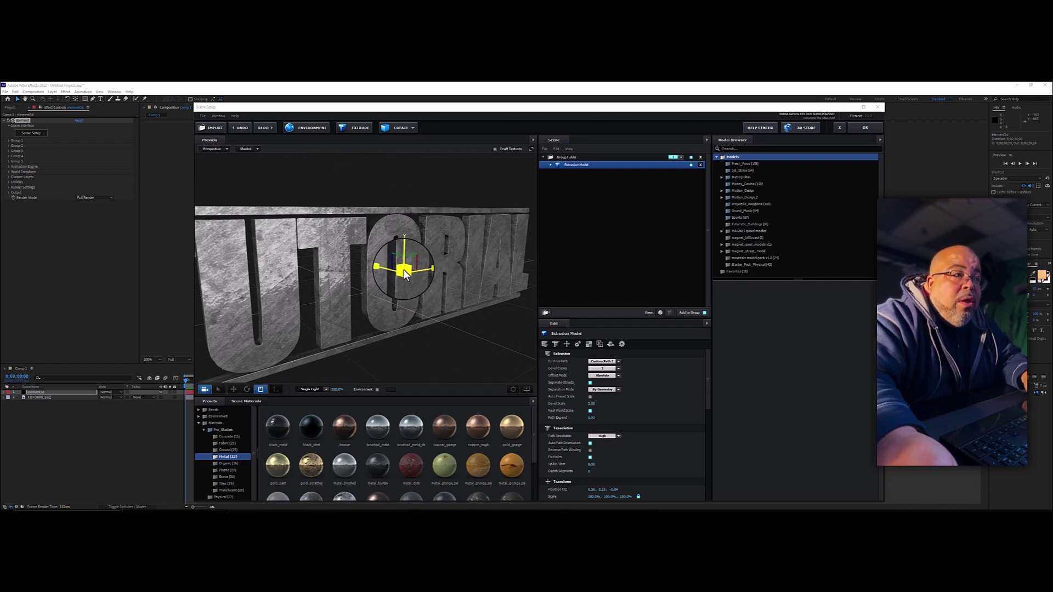
{"action": "left_click_drag", "start_coordinate": [404, 271], "coordinate": [297, 403]}
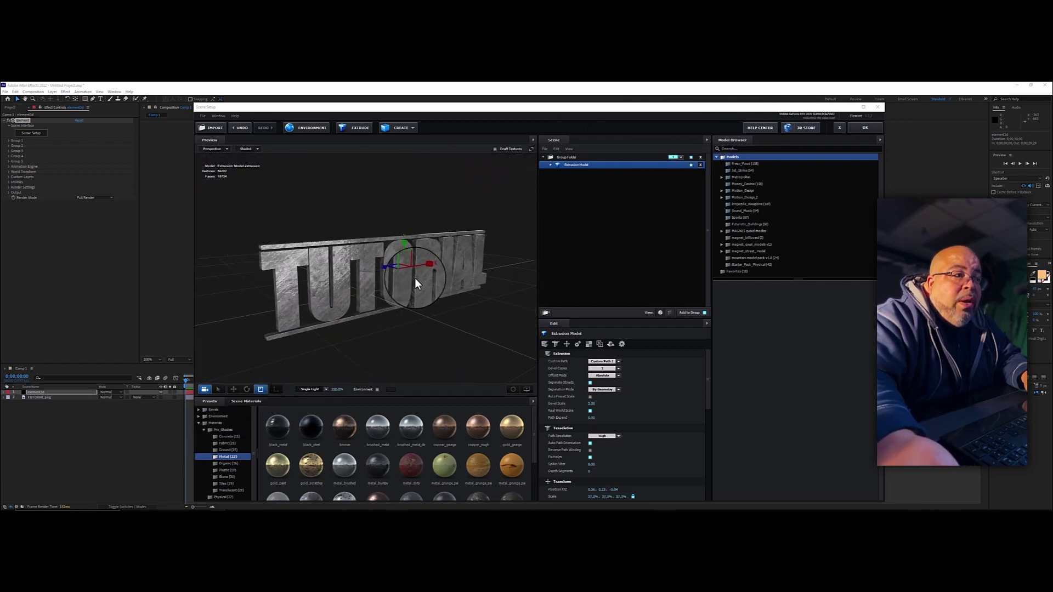
{"action": "left_click_drag", "start_coordinate": [427, 268], "coordinate": [415, 178]}
{"action": "key", "text": "ctrl+z"}
{"action": "key", "text": "ctrl+z"}
{"action": "left_click_drag", "start_coordinate": [416, 255], "coordinate": [375, 332]}
{"action": "key", "text": "w"}
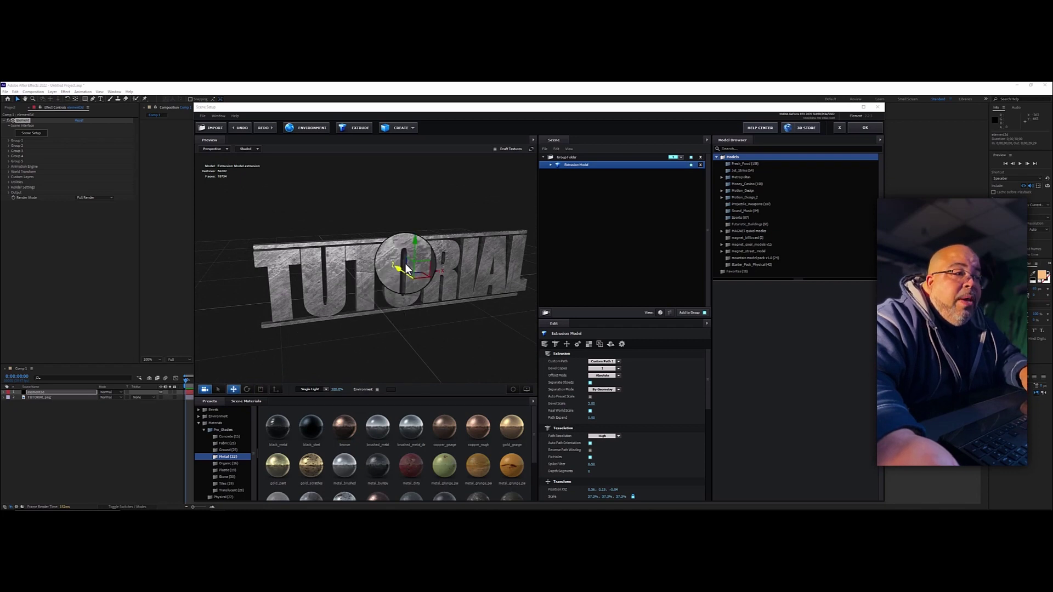
{"action": "left_click_drag", "start_coordinate": [413, 246], "coordinate": [385, 302]}
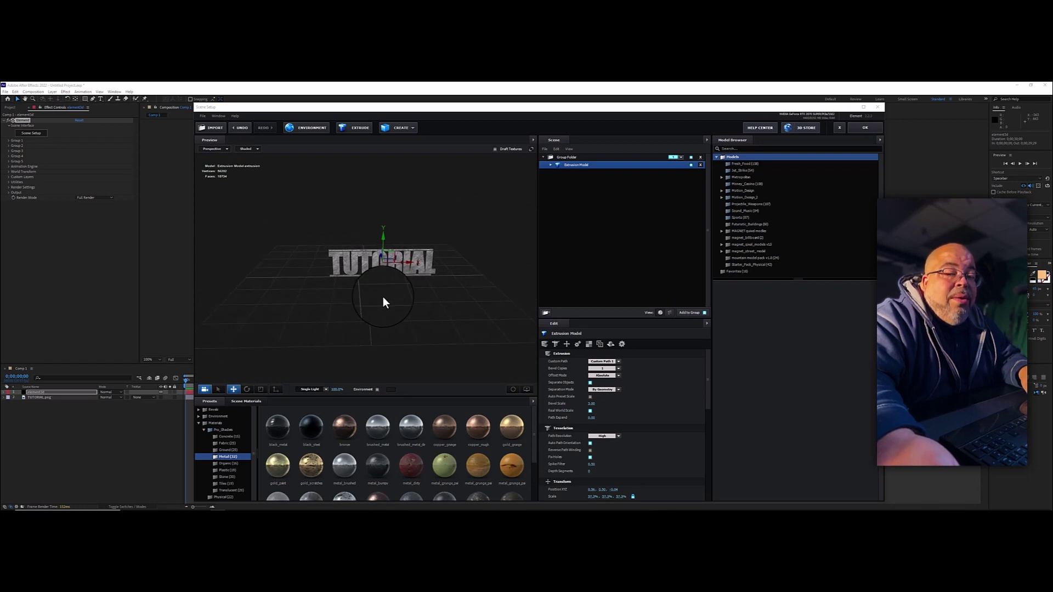
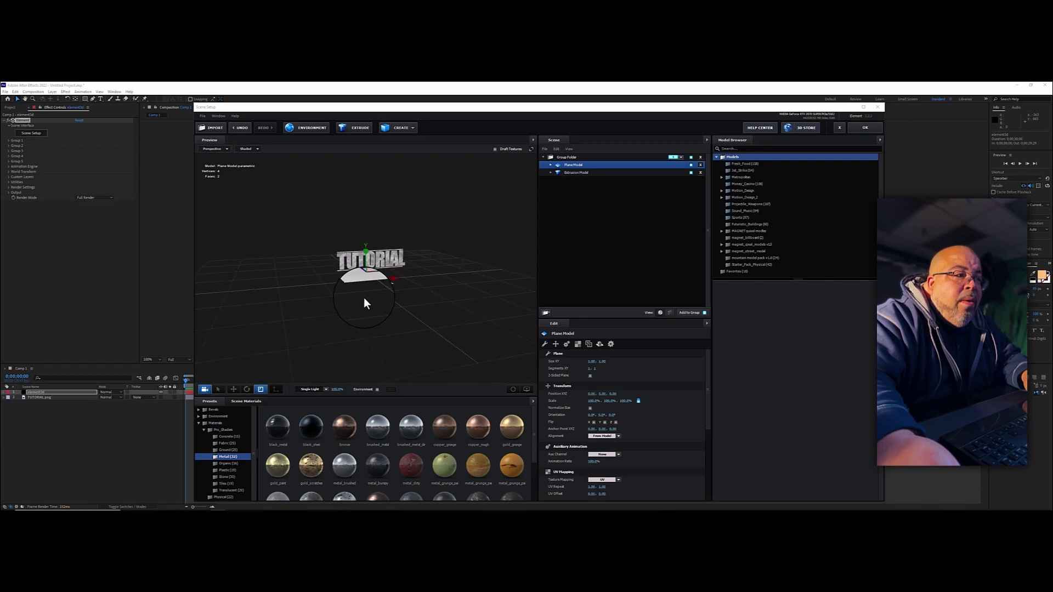
Scale the plane model uniformly to about 1775% so it forms a large floor beneath the TUTORIAL text
{"action": "left_click_drag", "start_coordinate": [366, 280], "coordinate": [440, 318]}
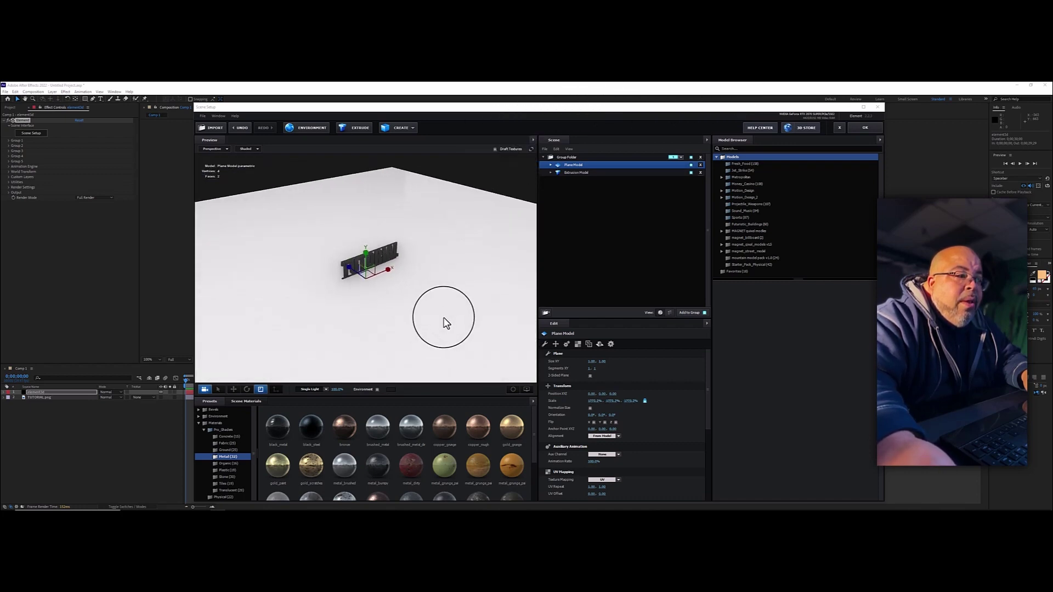
Try the black_metal, an Organic and the marble_02 material on the floor plane, undoing each one
{"action": "left_click_drag", "start_coordinate": [279, 429], "coordinate": [374, 348]}
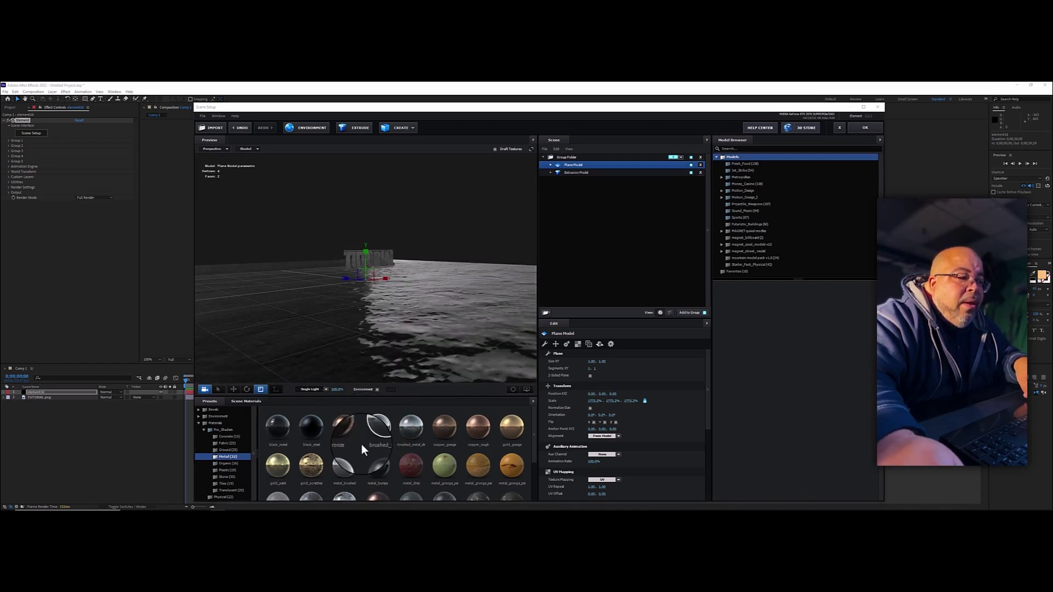
{"action": "key", "text": "ctrl+z"}
{"action": "left_click", "coordinate": [225, 465]}
{"action": "left_click_drag", "start_coordinate": [277, 426], "coordinate": [364, 360]}
{"action": "key", "text": "ctrl+z"}
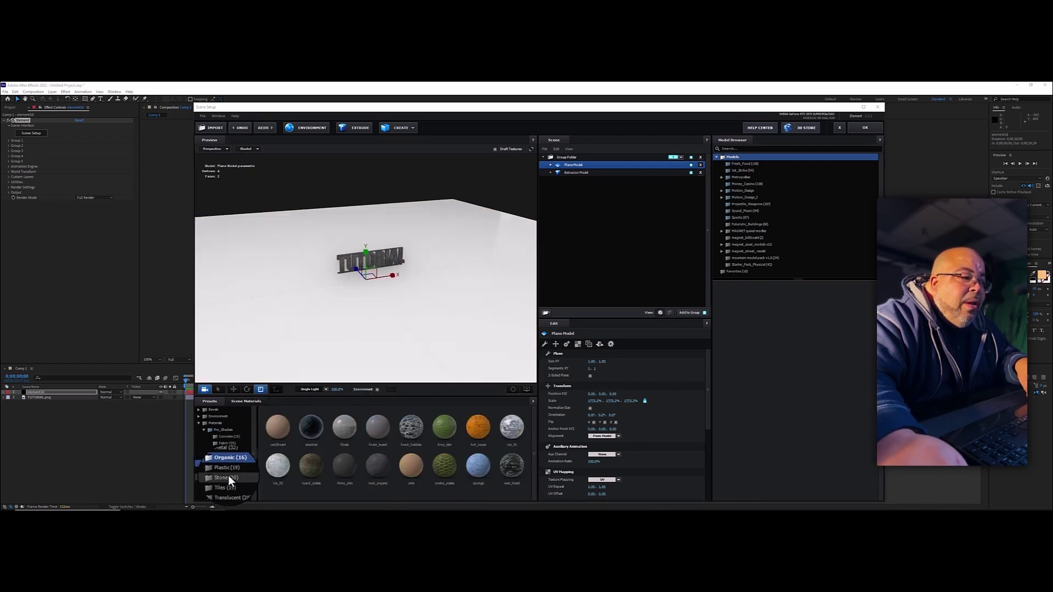
{"action": "left_click", "coordinate": [225, 478]}
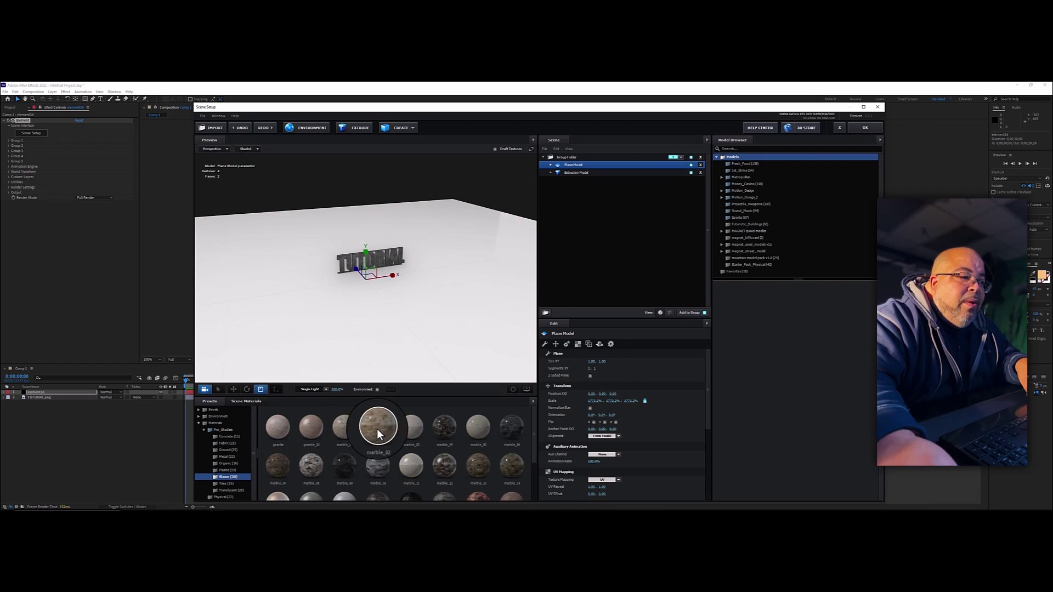
{"action": "left_click_drag", "start_coordinate": [377, 428], "coordinate": [357, 347]}
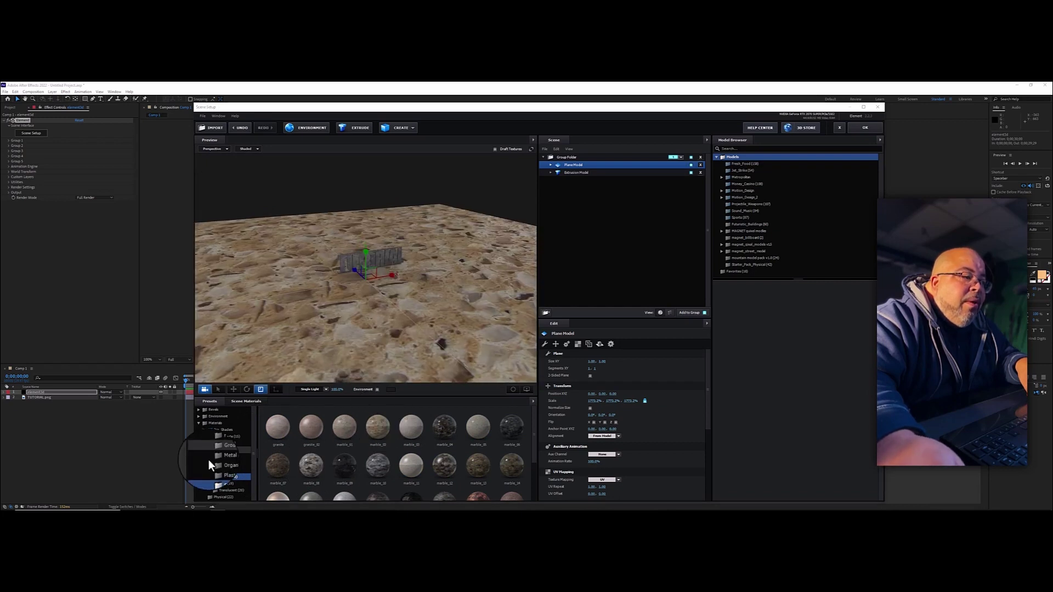
{"action": "key", "text": "ctrl+z"}
Apply a cracked concrete material from the Concrete presets to the floor plane
{"action": "left_click", "coordinate": [226, 436]}
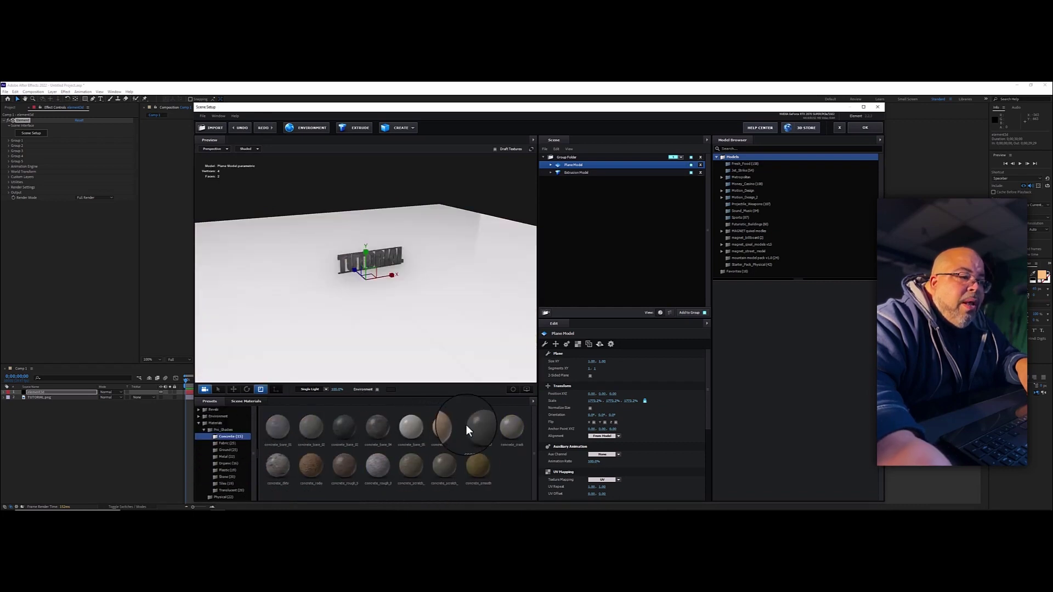
{"action": "left_click_drag", "start_coordinate": [467, 426], "coordinate": [266, 211]}
Duplicate the concrete floor plane and move the copy up along the Y axis
{"action": "key", "text": "w"}
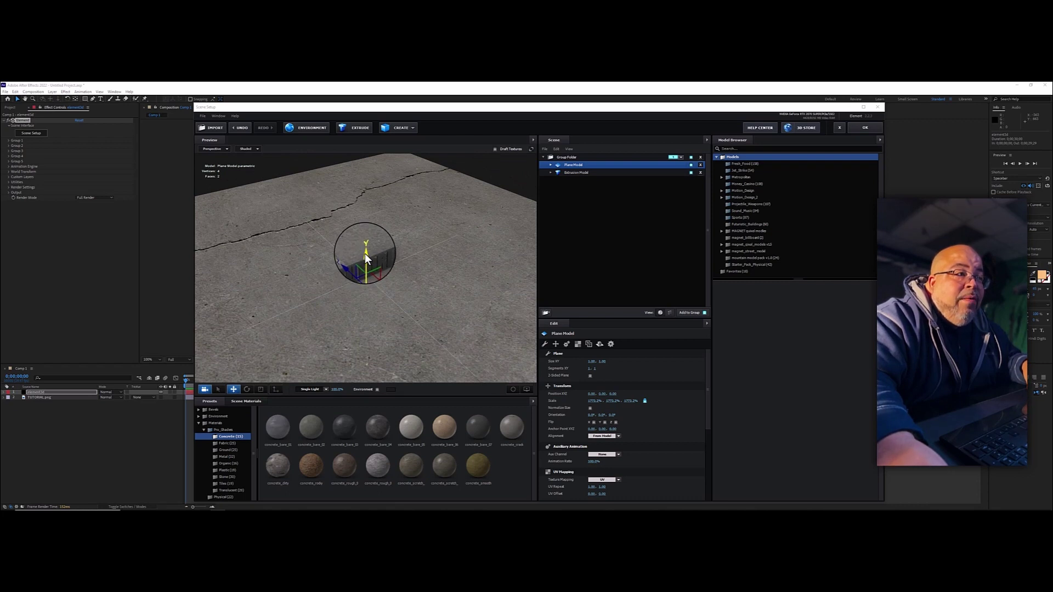
{"action": "key", "text": "ctrl+d"}
{"action": "left_click_drag", "start_coordinate": [364, 253], "coordinate": [334, 308]}
Rotate the duplicated plane to 270° about the X axis so it stands upright as a wall
{"action": "key", "text": "e"}
{"action": "key", "text": "r"}
{"action": "key", "text": "e"}
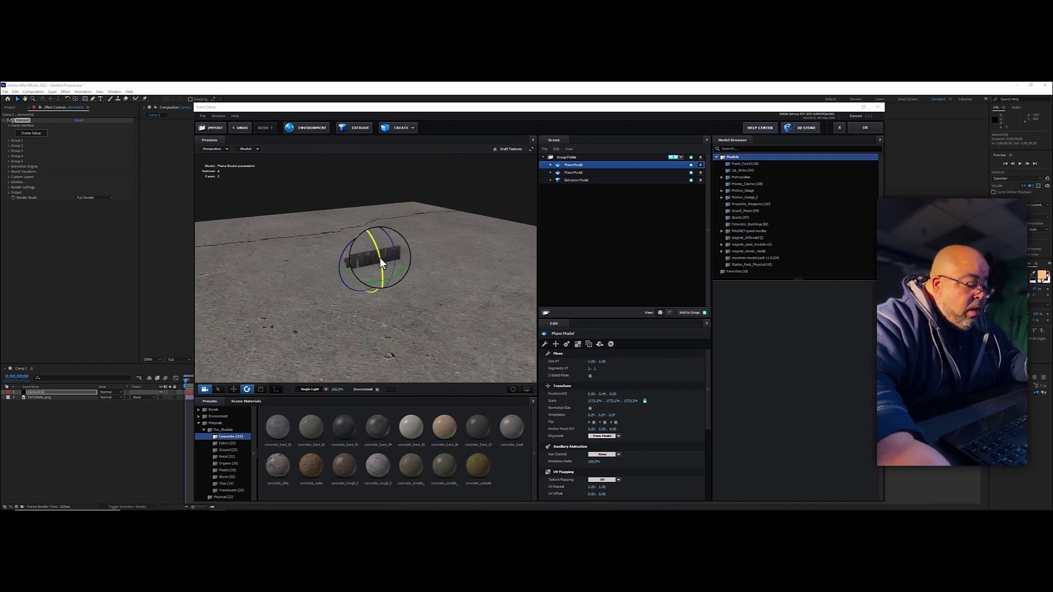
{"action": "left_click_drag", "start_coordinate": [381, 262], "coordinate": [376, 309]}
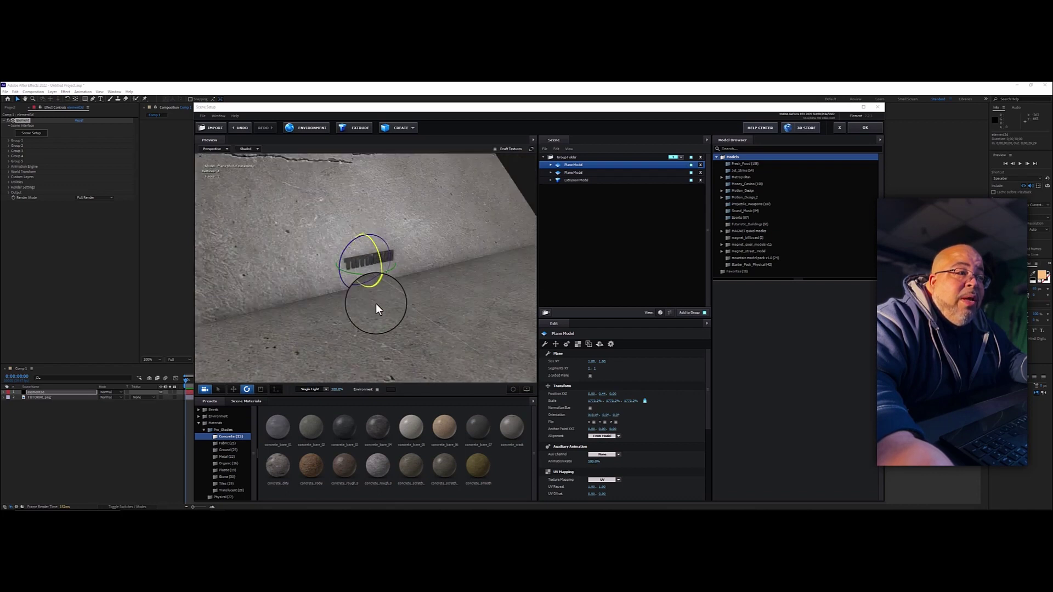
{"action": "left_click_drag", "start_coordinate": [376, 304], "coordinate": [379, 336]}
{"action": "left_click_drag", "start_coordinate": [390, 253], "coordinate": [359, 226]}
{"action": "left_click_drag", "start_coordinate": [399, 331], "coordinate": [308, 316]}
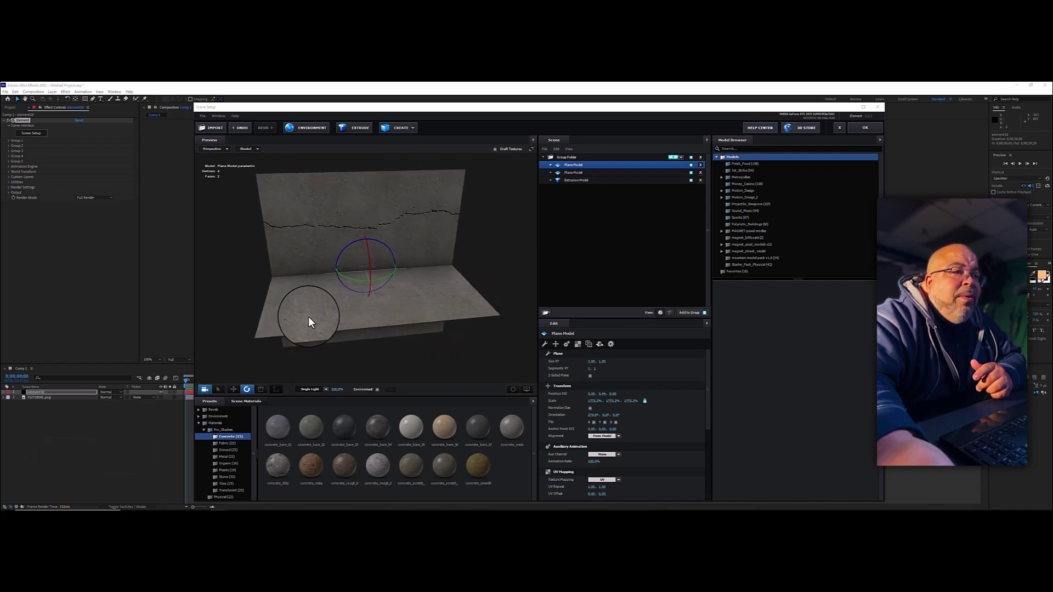
Toggle the upright plane's visibility off and on to identify it, and make it a two-sided plane
{"action": "left_click", "coordinate": [590, 166]}
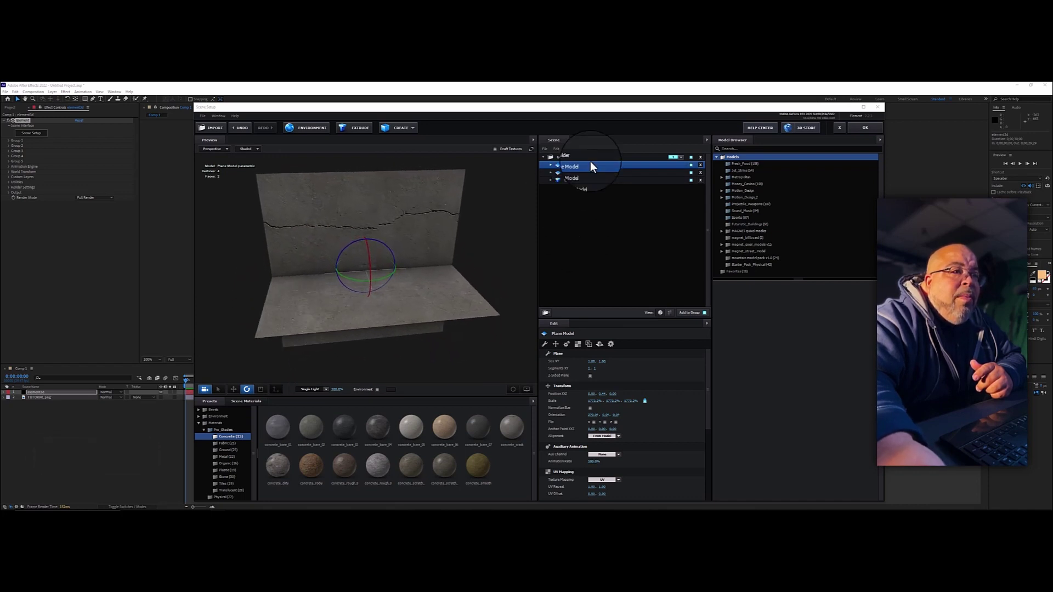
{"action": "left_click", "coordinate": [691, 166]}
{"action": "left_click", "coordinate": [691, 165]}
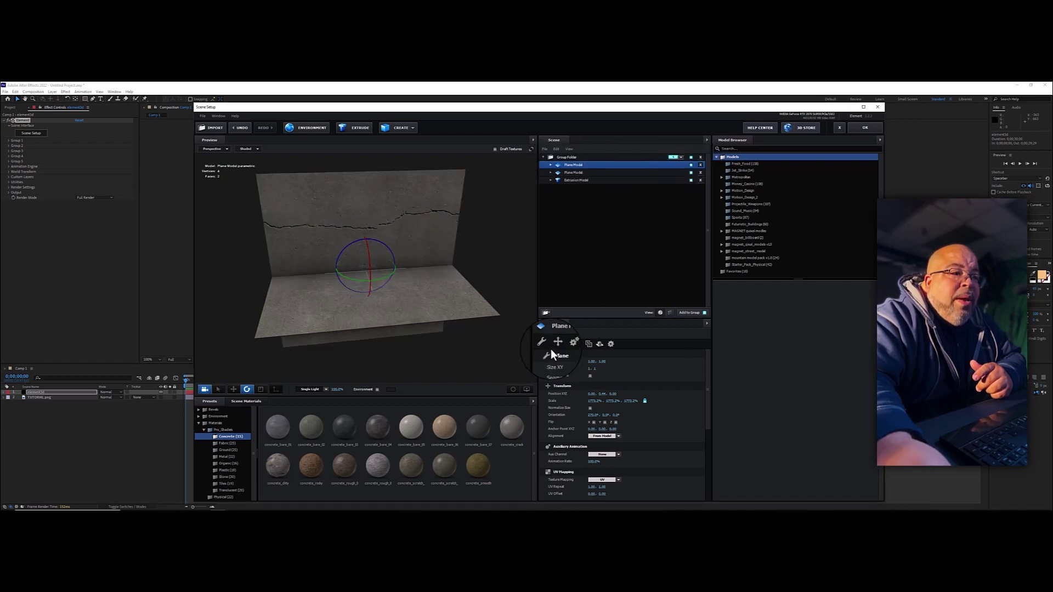
{"action": "left_click", "coordinate": [589, 377]}
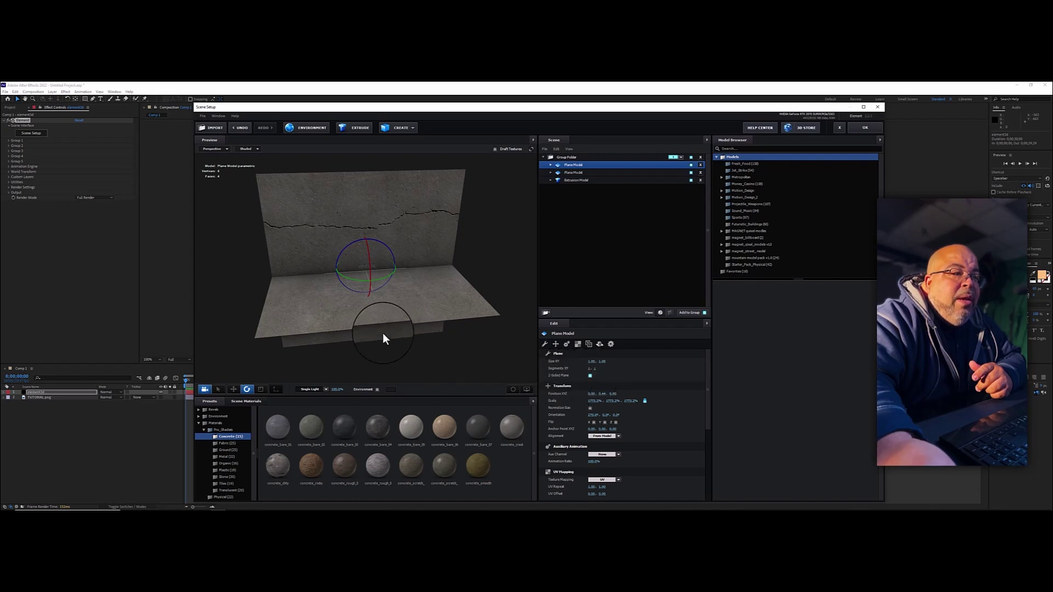
Move the upright concrete plane back along the Z axis to form a wall toward the rear of the floor
{"action": "mouse_move", "coordinate": [383, 334]}
{"action": "left_mouse_down"}
{"action": "mouse_move", "coordinate": [495, 323]}
{"action": "mouse_move", "coordinate": [372, 329]}
{"action": "mouse_move", "coordinate": [398, 330]}
{"action": "left_mouse_up"}
{"action": "key", "text": "w"}
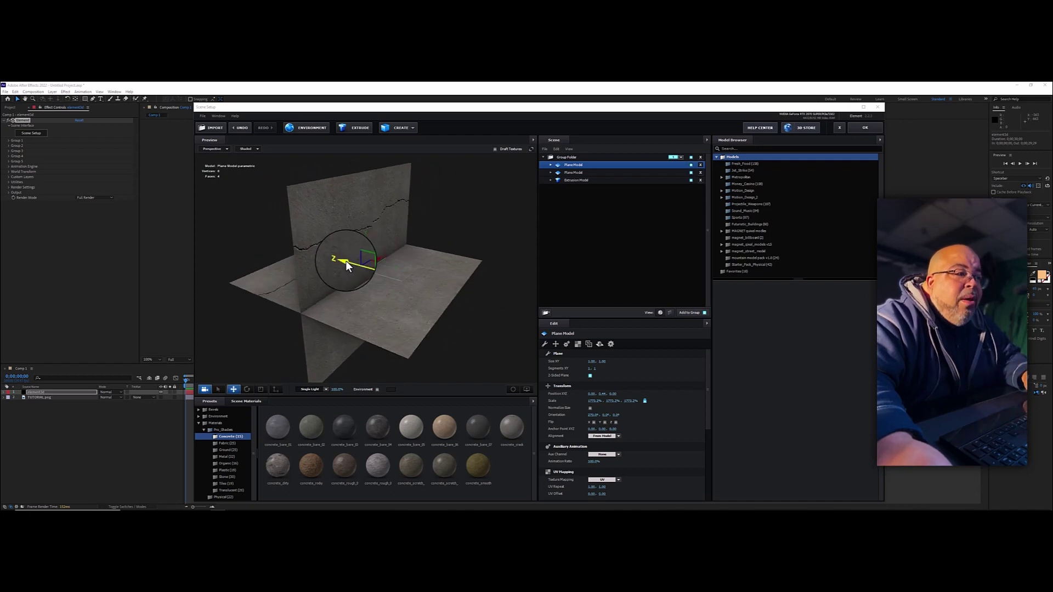
{"action": "left_click_drag", "start_coordinate": [346, 261], "coordinate": [294, 245]}
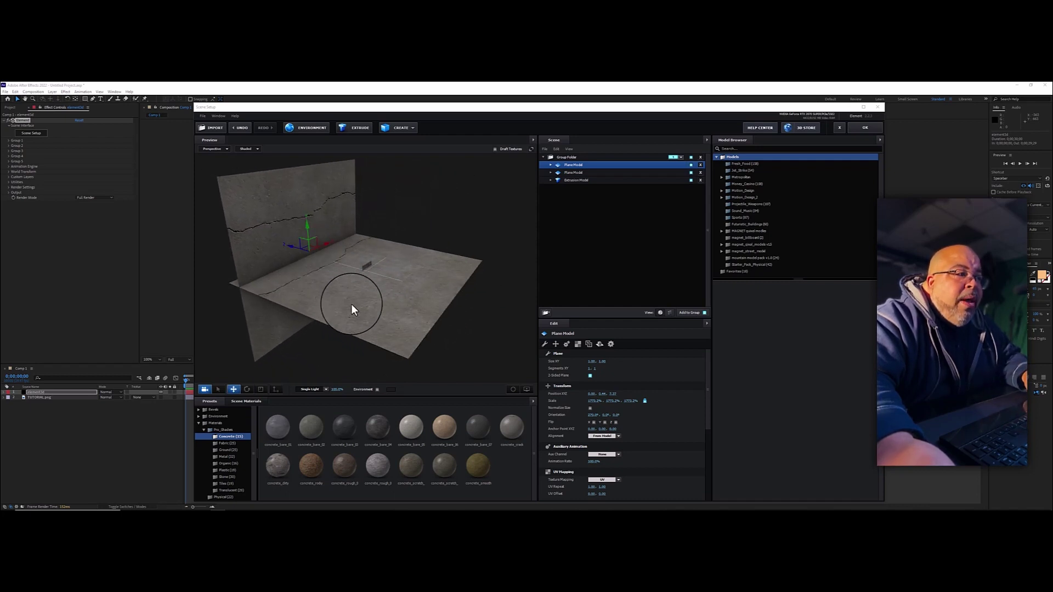
{"action": "left_click_drag", "start_coordinate": [360, 311], "coordinate": [332, 314]}
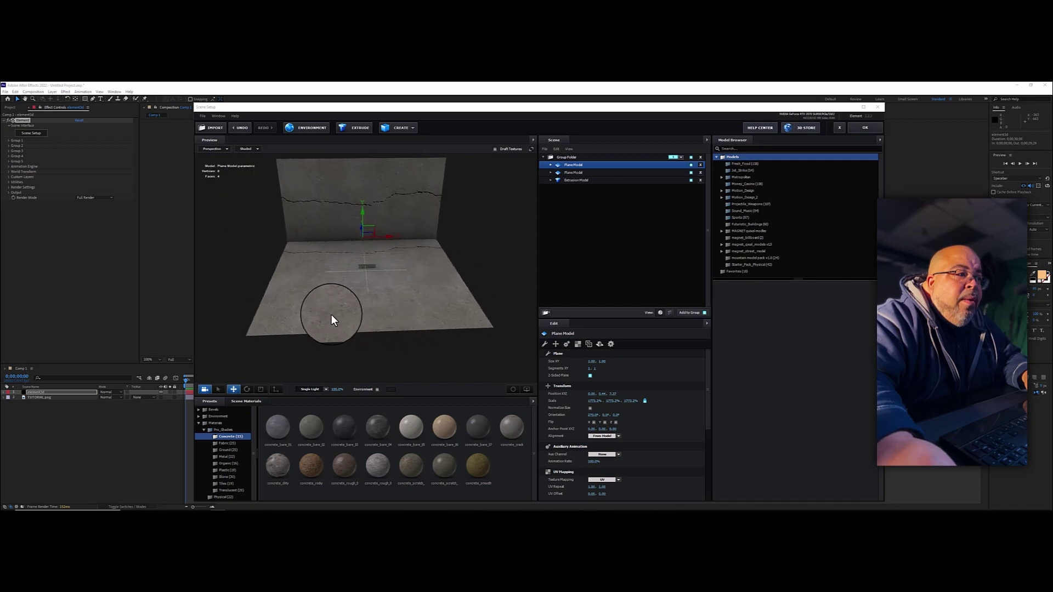
Select the extruded TUTORIAL title and move it back along Z and up along Y, in front of the concrete wall
{"action": "left_click", "coordinate": [581, 173]}
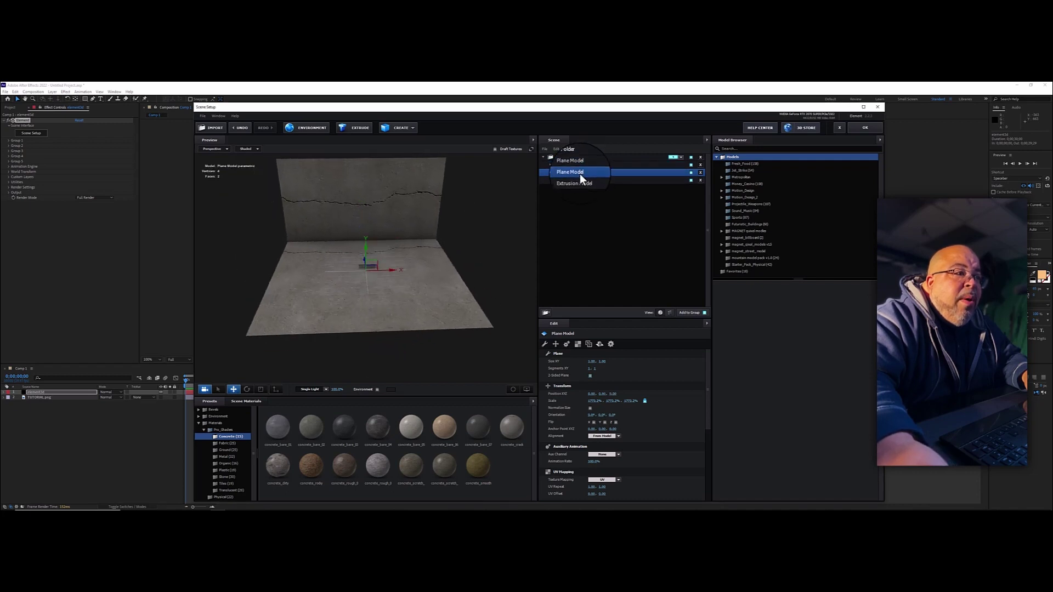
{"action": "left_click", "coordinate": [578, 180]}
{"action": "left_click_drag", "start_coordinate": [452, 275], "coordinate": [419, 301]}
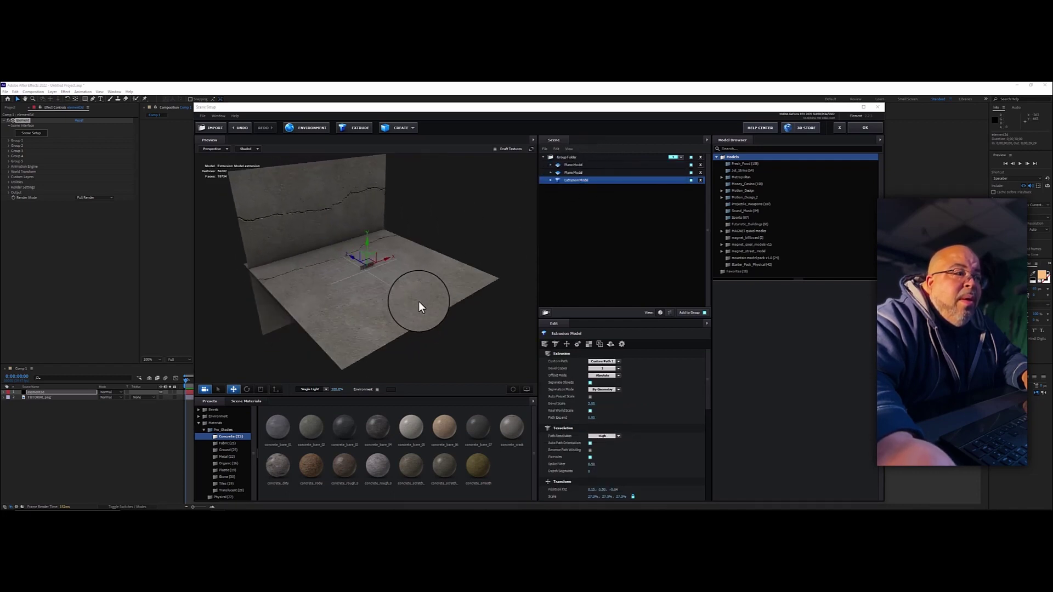
{"action": "scroll", "coordinate": [397, 292], "scroll_direction": "up", "scroll_amount": 5}
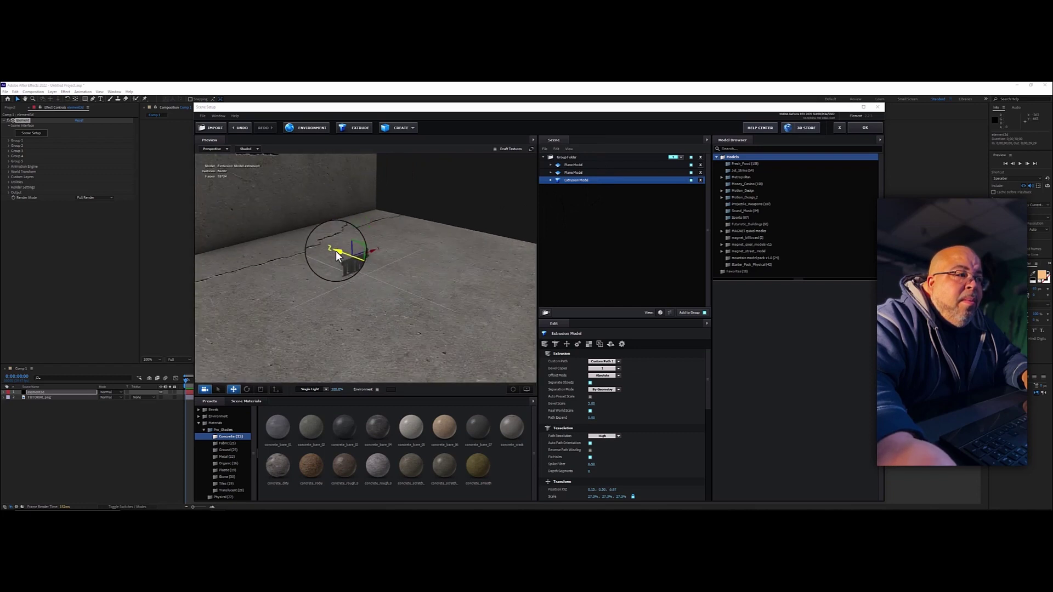
{"action": "left_click_drag", "start_coordinate": [336, 251], "coordinate": [307, 157]}
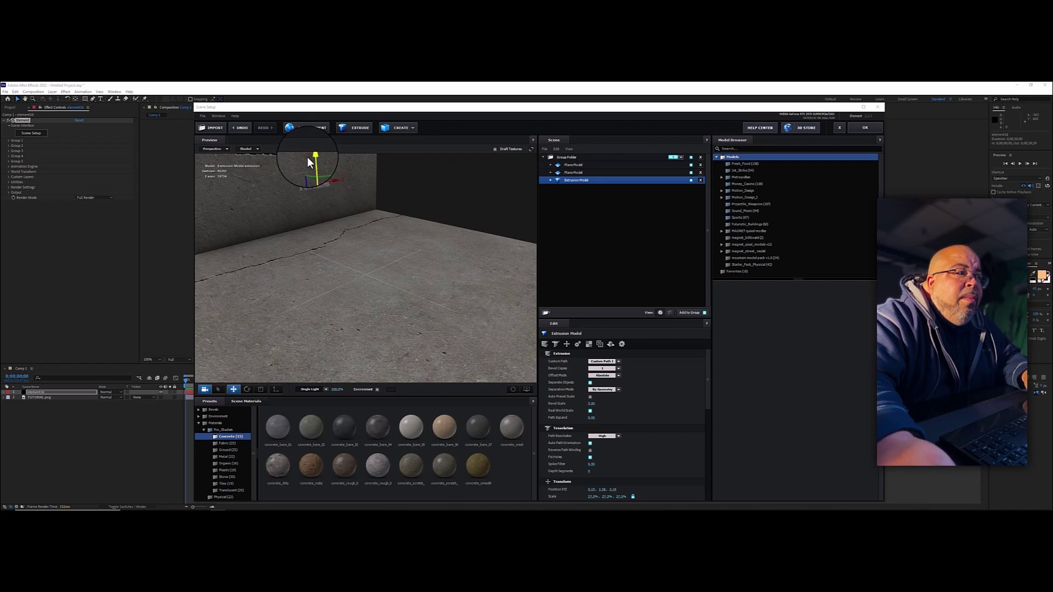
{"action": "left_click_drag", "start_coordinate": [359, 268], "coordinate": [329, 266]}
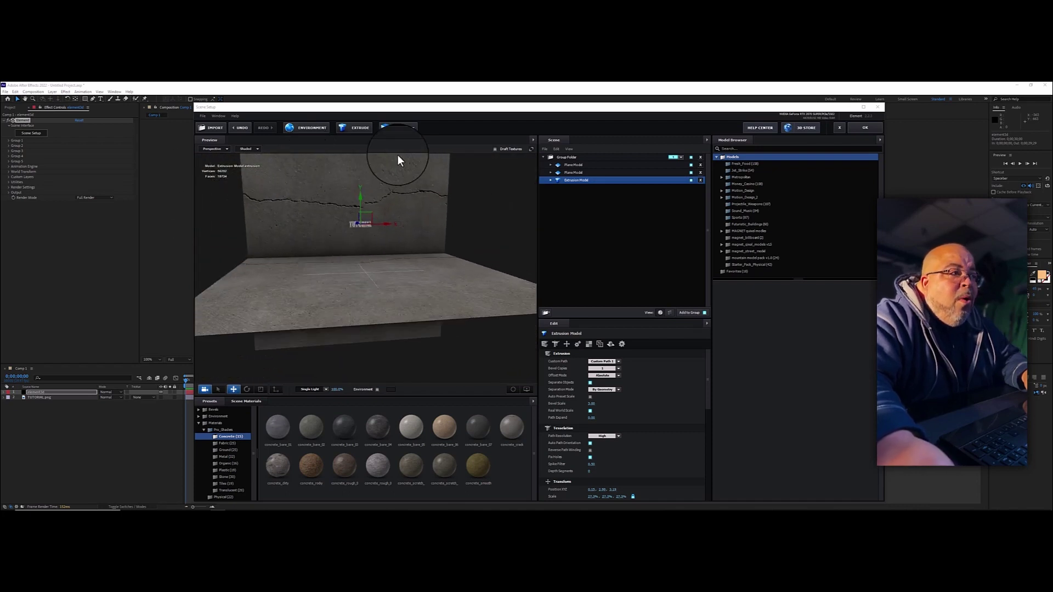
{"action": "scroll", "coordinate": [415, 275], "scroll_direction": "up", "scroll_amount": 3}
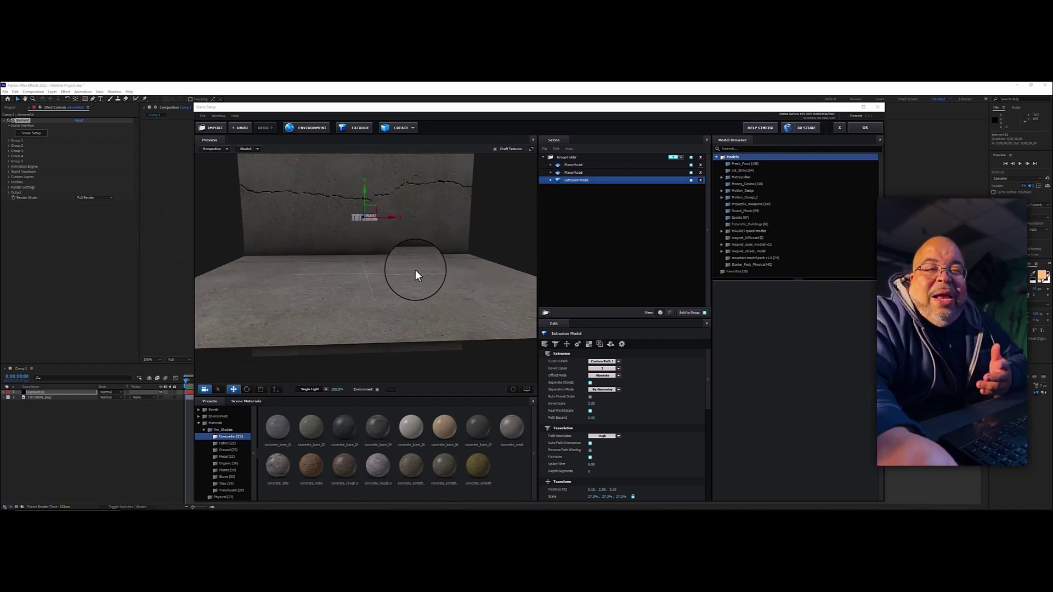
{"action": "left_click_drag", "start_coordinate": [416, 270], "coordinate": [322, 270]}
{"action": "left_click_drag", "start_coordinate": [378, 233], "coordinate": [364, 302]}
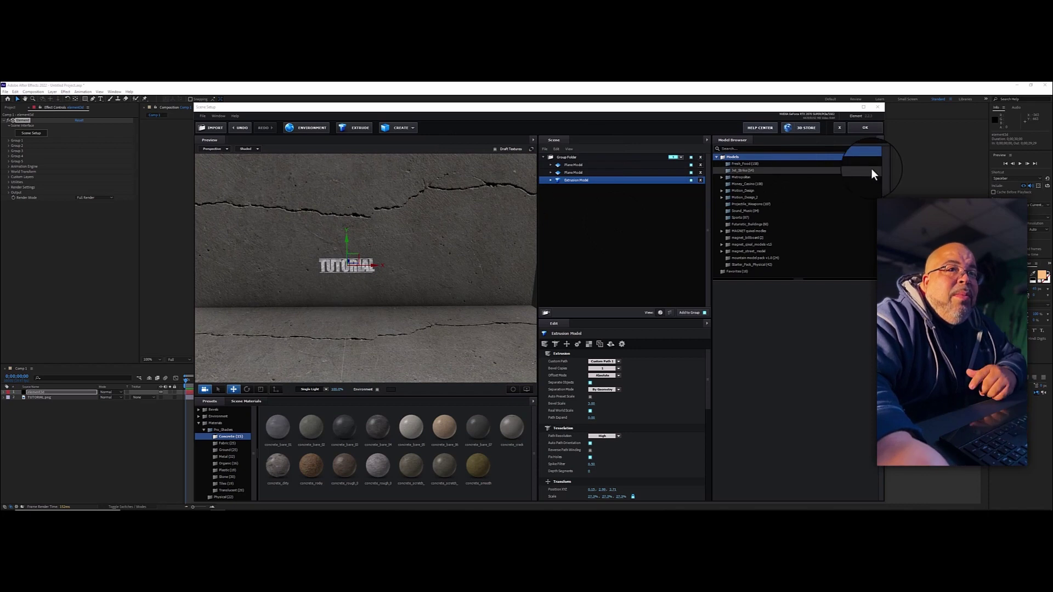
Accept the Element scene setup and add a new two-node camera to the composition
{"action": "left_click", "coordinate": [868, 127]}
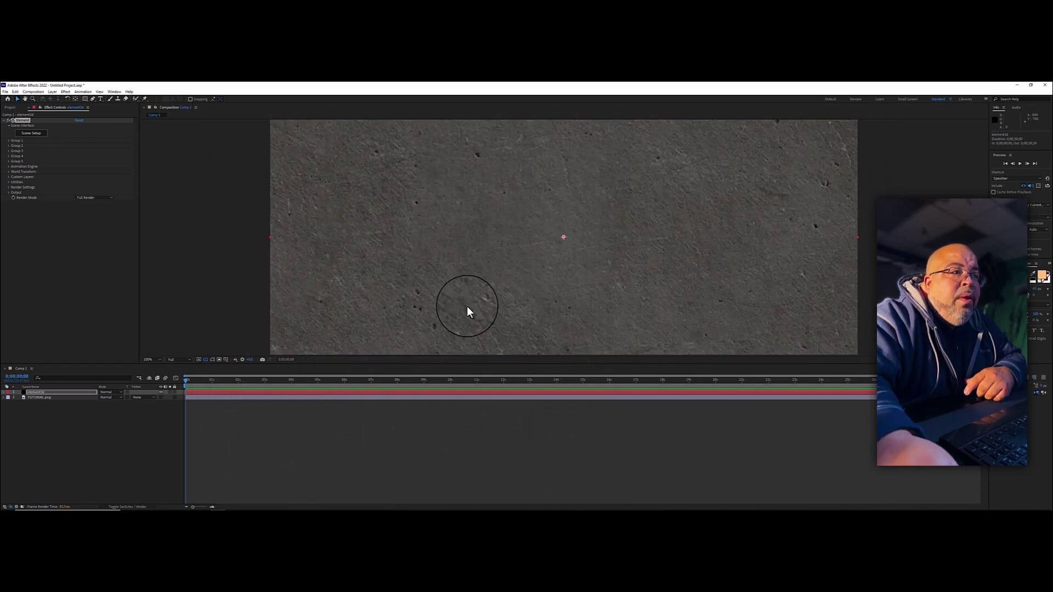
{"action": "key", "text": "comma"}
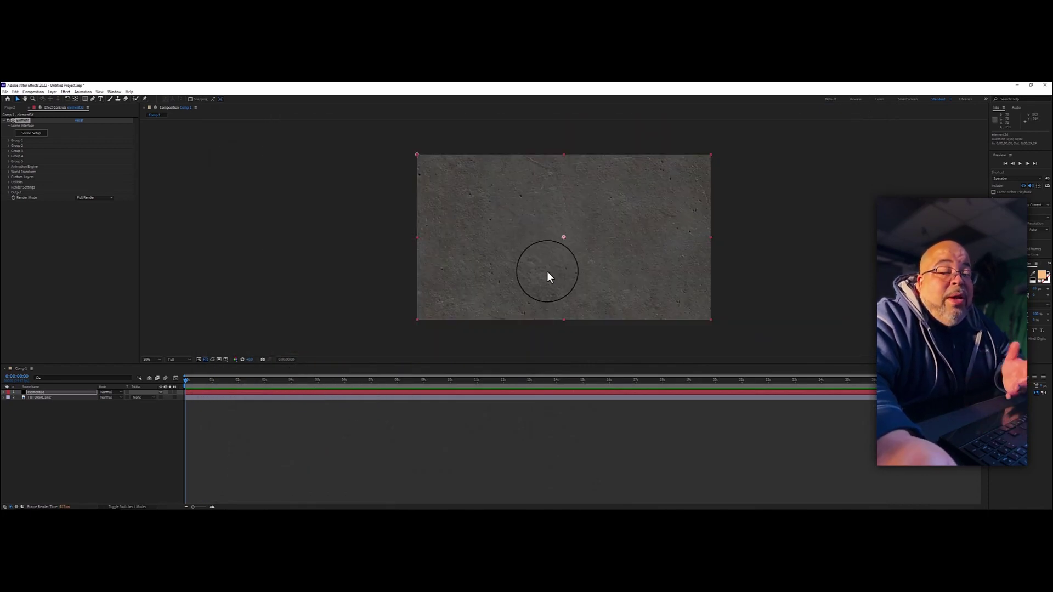
{"action": "left_click", "coordinate": [50, 92]}
{"action": "mouse_move", "coordinate": [58, 100]}
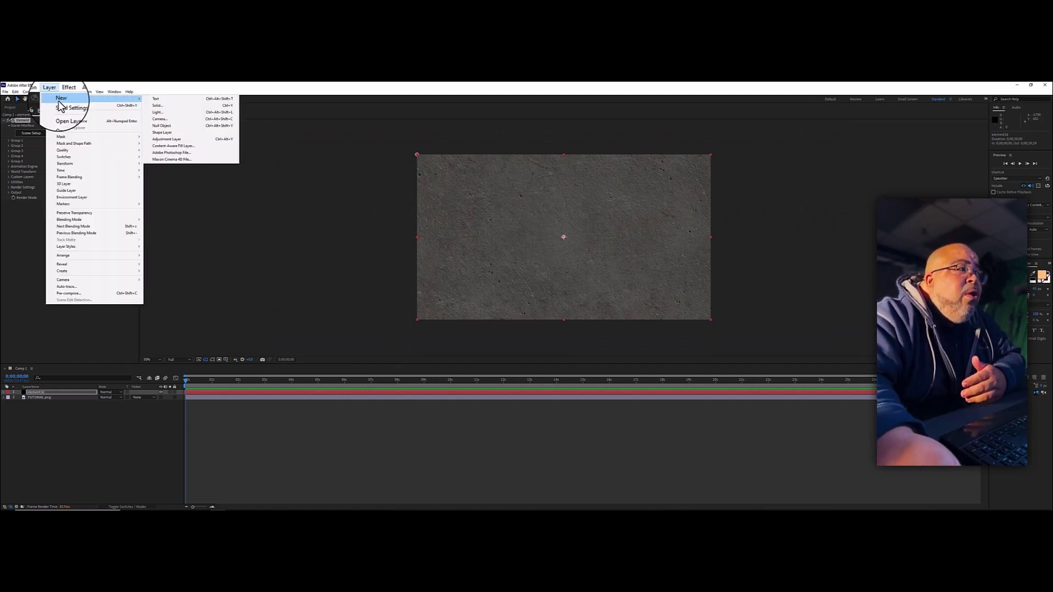
{"action": "left_click", "coordinate": [161, 119]}
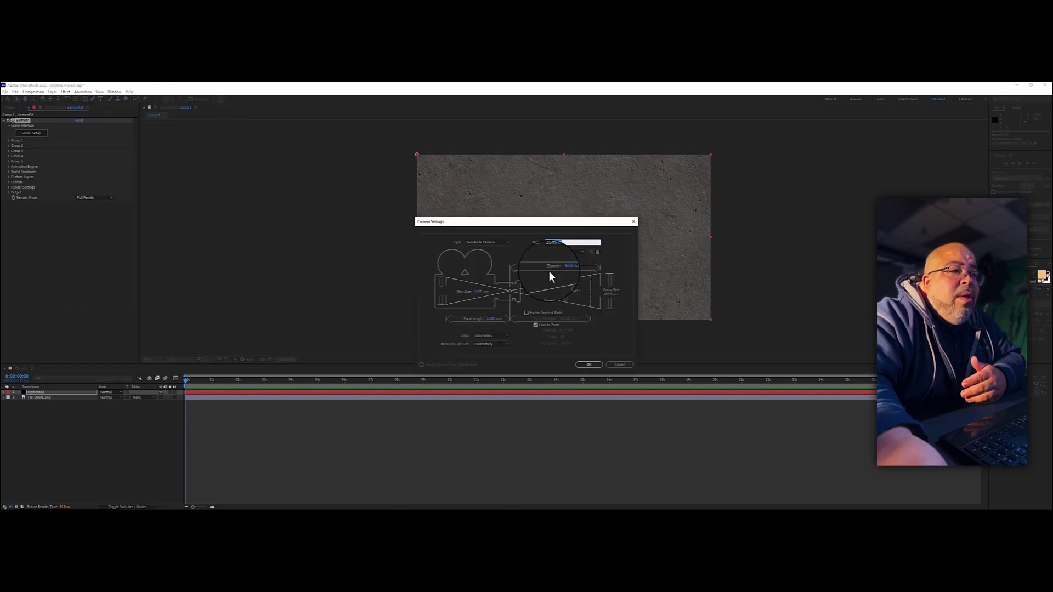
{"action": "left_click", "coordinate": [589, 364]}
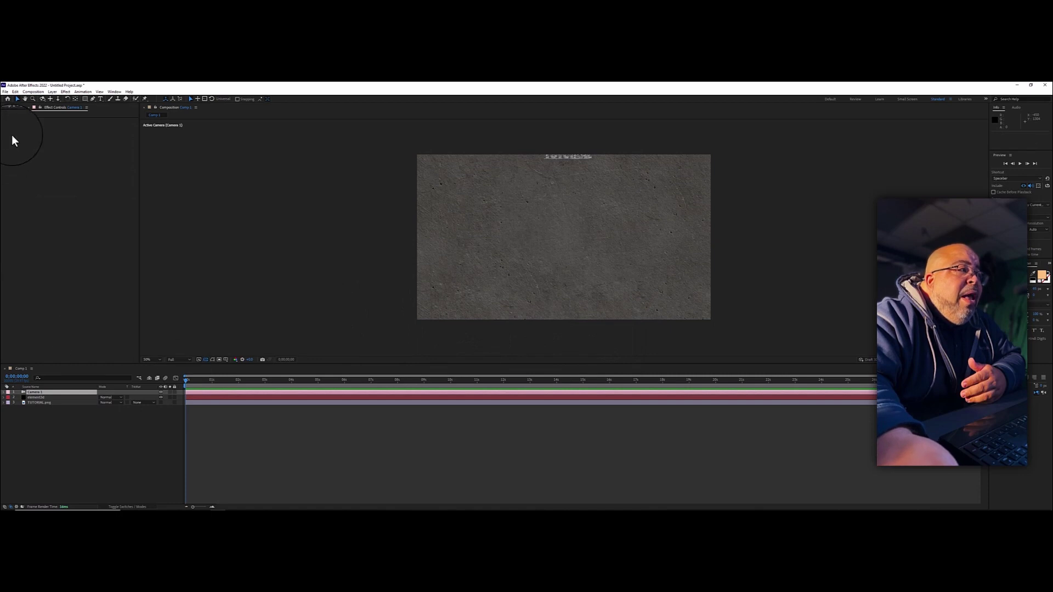
Dolly and pan the camera to frame the title against the cracked wall with the floor below, and try orbiting it
{"action": "left_click", "coordinate": [58, 100]}
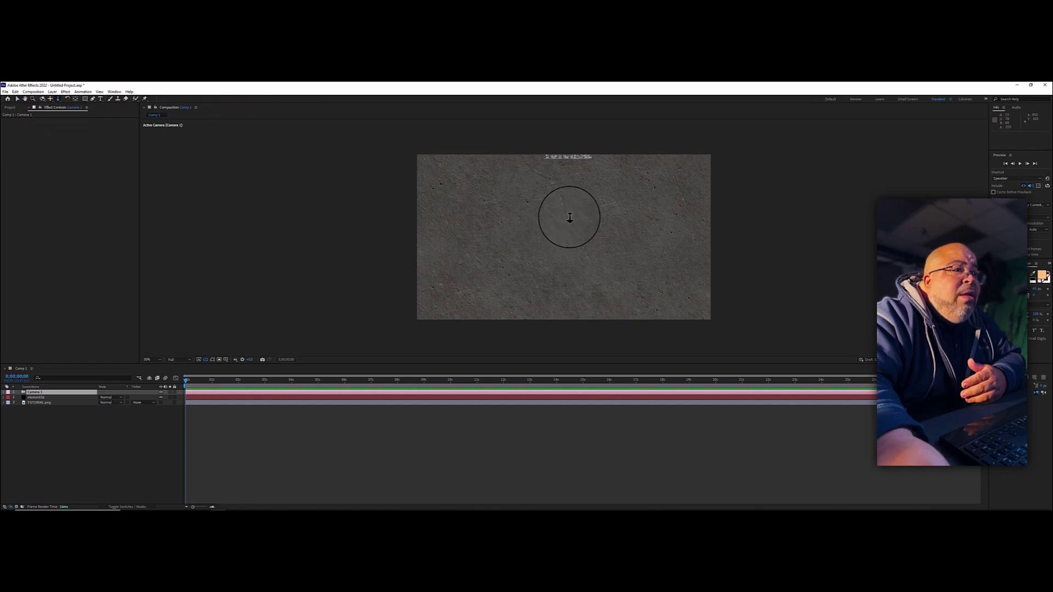
{"action": "left_click_drag", "start_coordinate": [562, 220], "coordinate": [576, 176]}
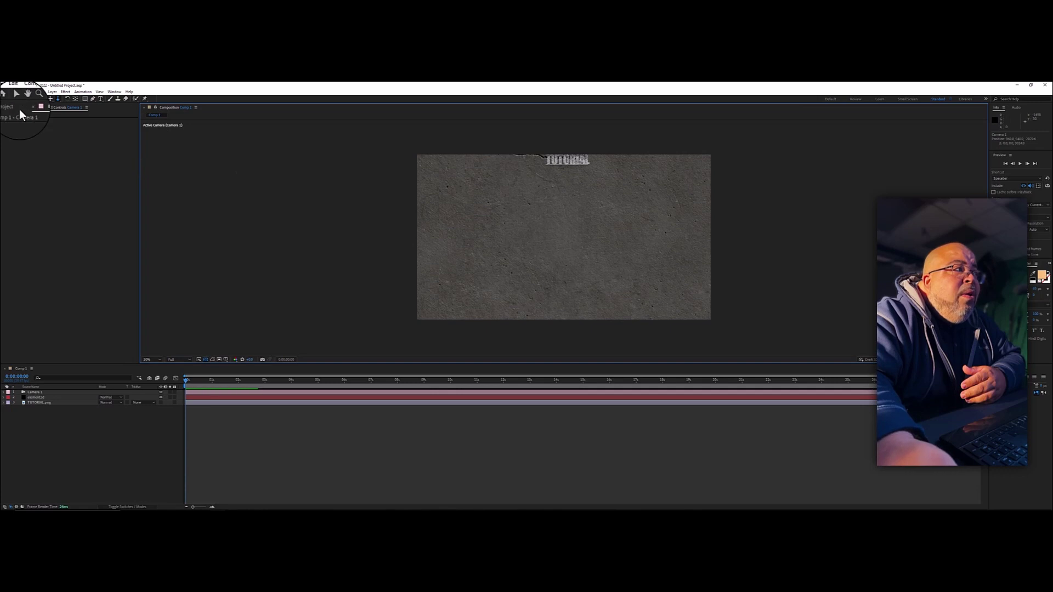
{"action": "left_click", "coordinate": [50, 98]}
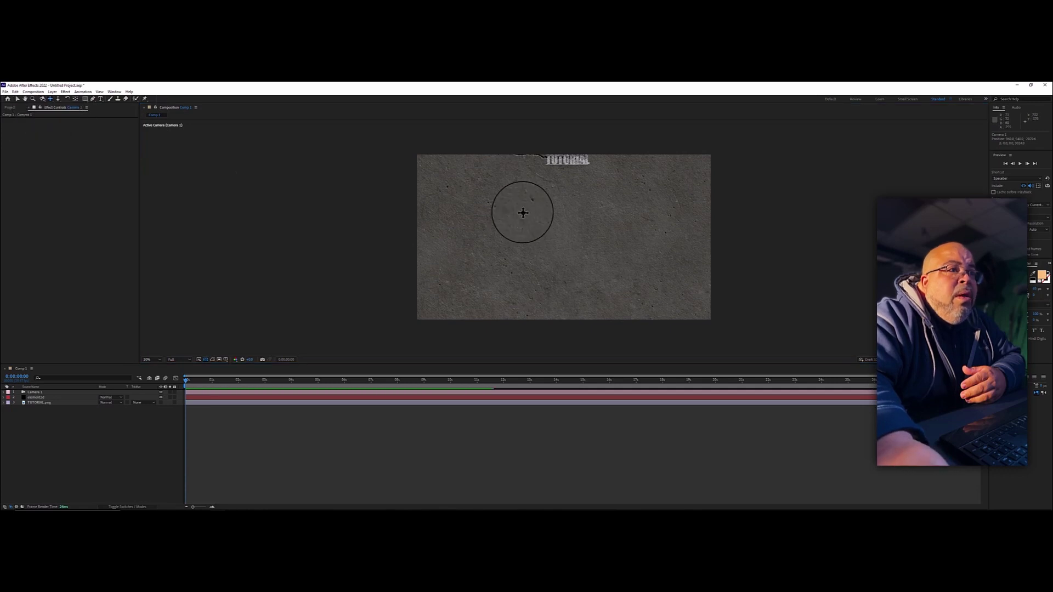
{"action": "left_click_drag", "start_coordinate": [561, 176], "coordinate": [553, 244]}
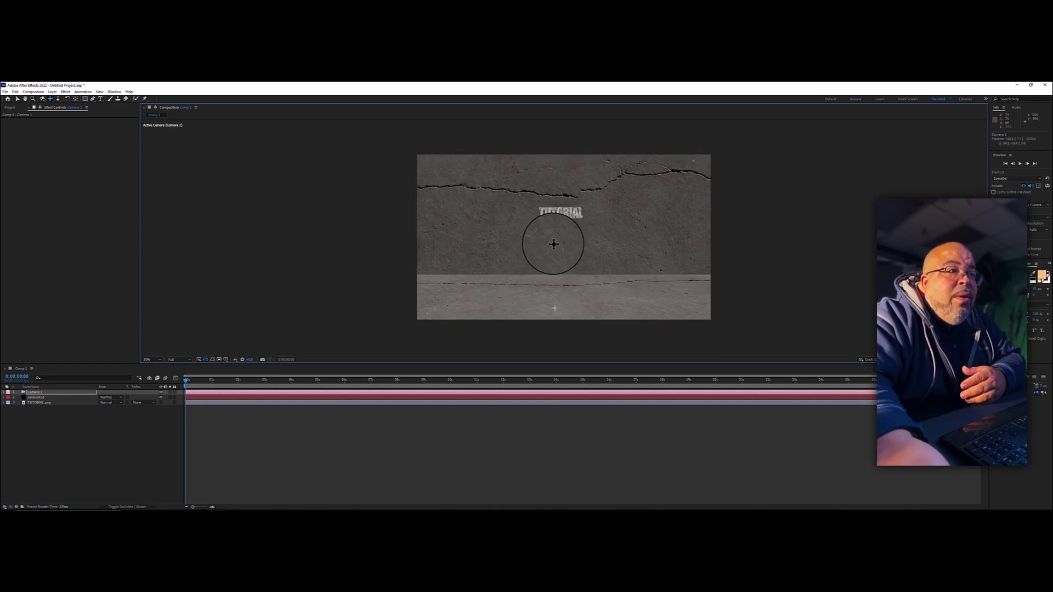
{"action": "left_click", "coordinate": [43, 98]}
{"action": "left_click_drag", "start_coordinate": [418, 198], "coordinate": [378, 200]}
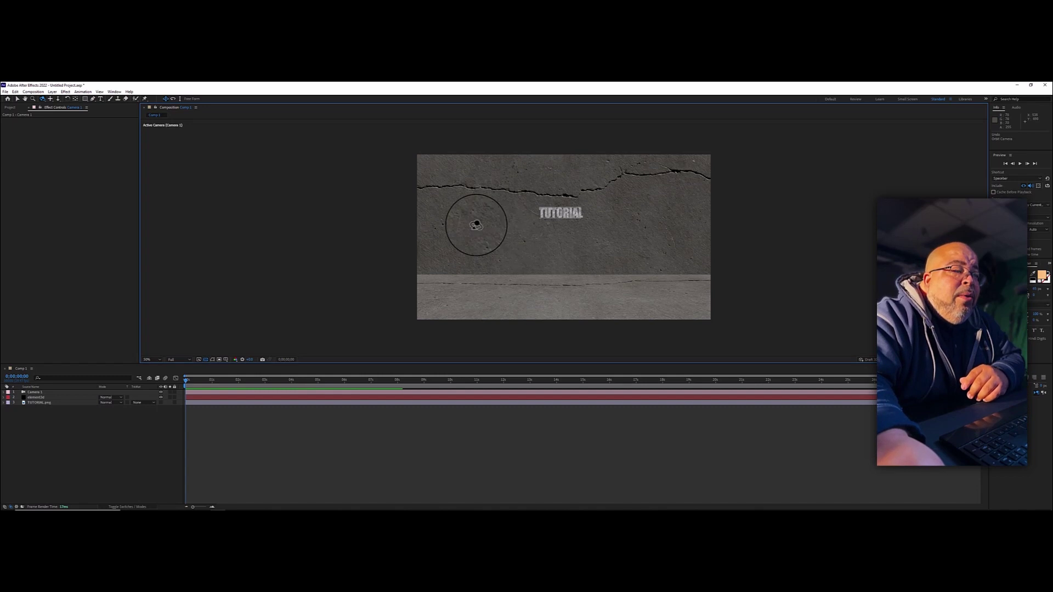
Dolly the camera closer and pan to center the title, leaving a thin strip of floor in frame
{"action": "left_click", "coordinate": [57, 99]}
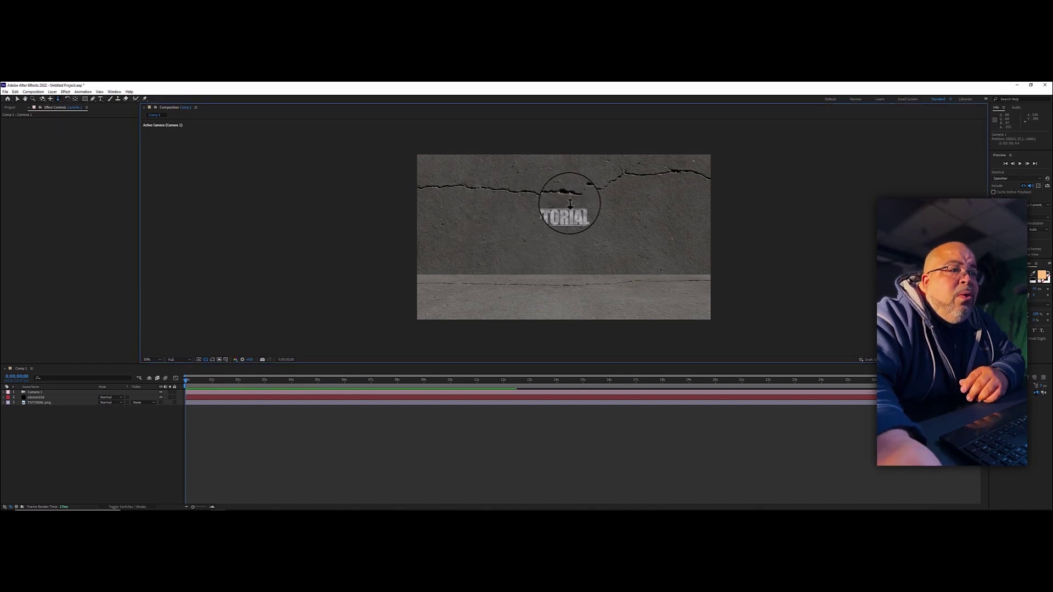
{"action": "left_click_drag", "start_coordinate": [566, 197], "coordinate": [623, 142]}
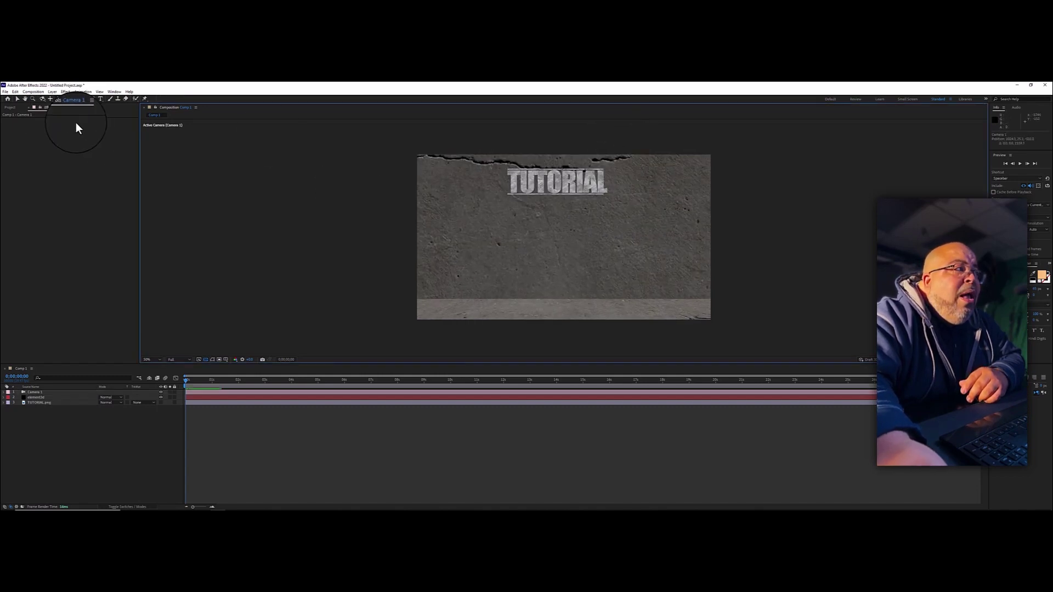
{"action": "left_click", "coordinate": [50, 98]}
{"action": "left_click_drag", "start_coordinate": [527, 224], "coordinate": [531, 332]}
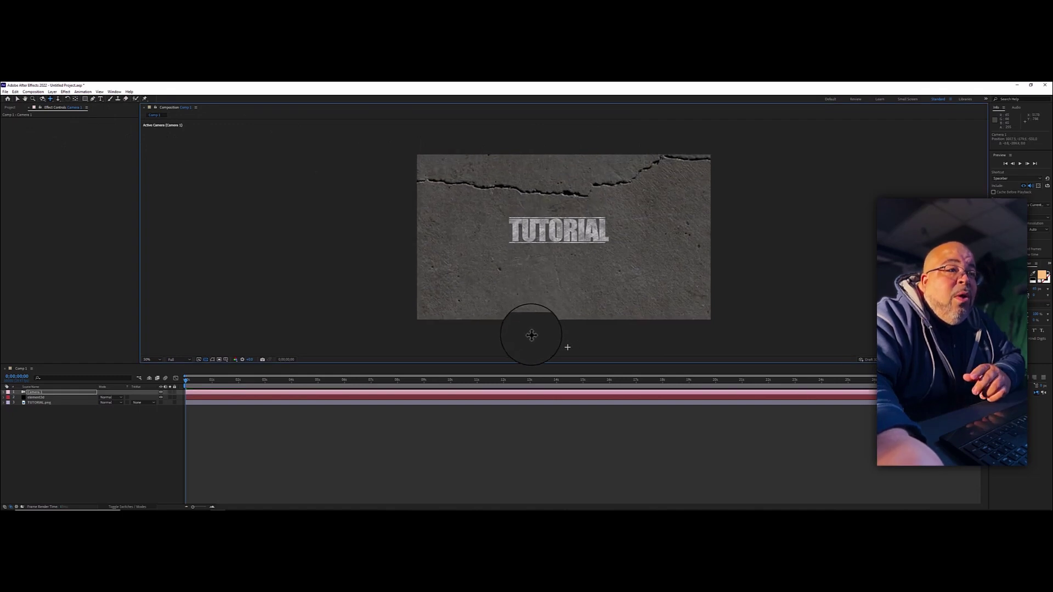
{"action": "left_click", "coordinate": [58, 98]}
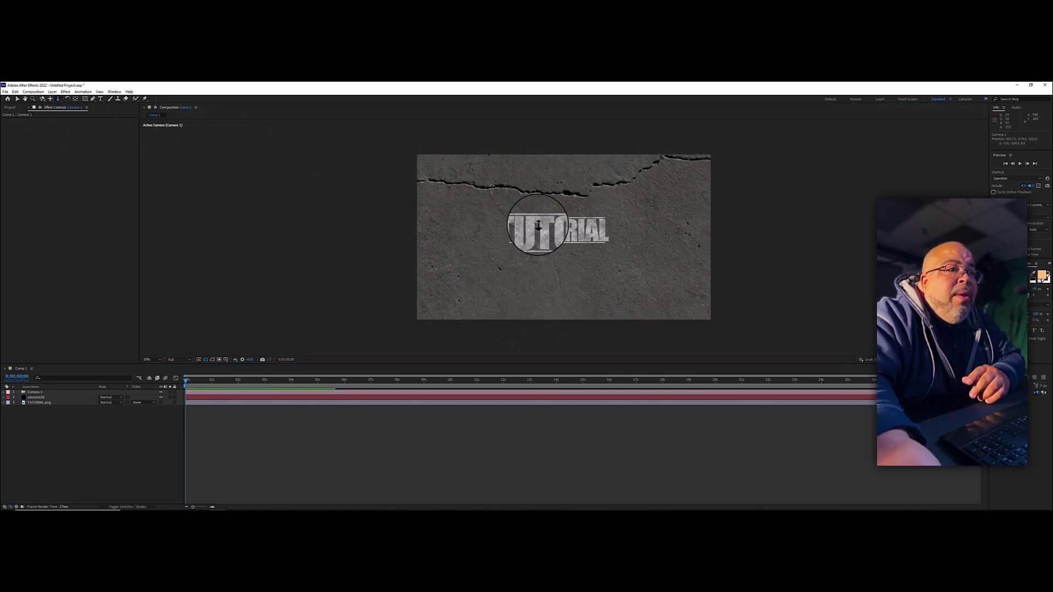
{"action": "left_click_drag", "start_coordinate": [548, 230], "coordinate": [521, 291]}
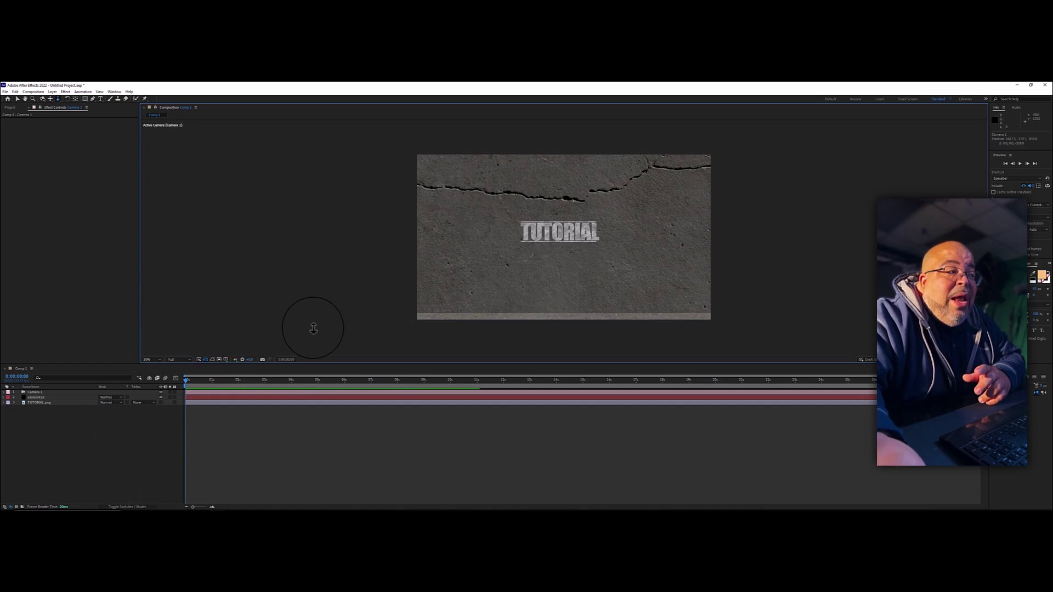
Change Camera 1's lens preset to 24mm in its camera settings
{"action": "double_click", "coordinate": [31, 393]}
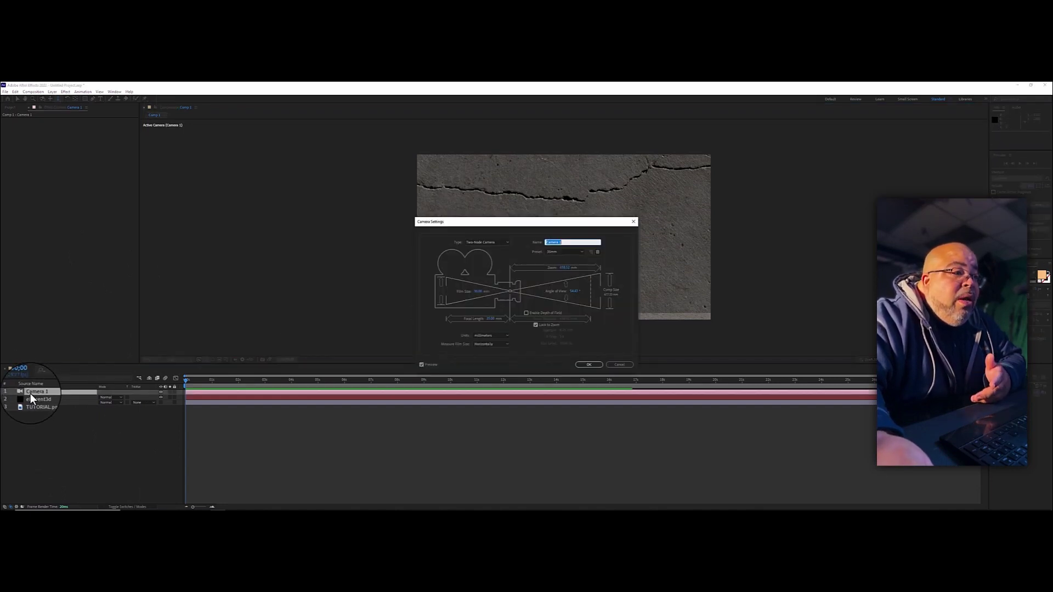
{"action": "left_click", "coordinate": [558, 252]}
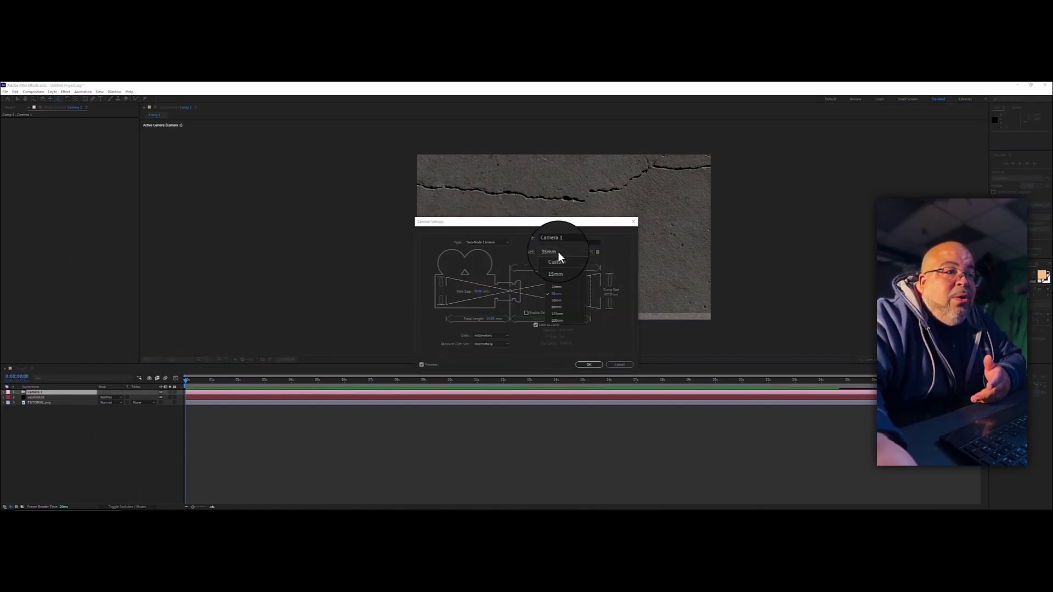
{"action": "left_click", "coordinate": [565, 280]}
{"action": "left_click", "coordinate": [587, 365]}
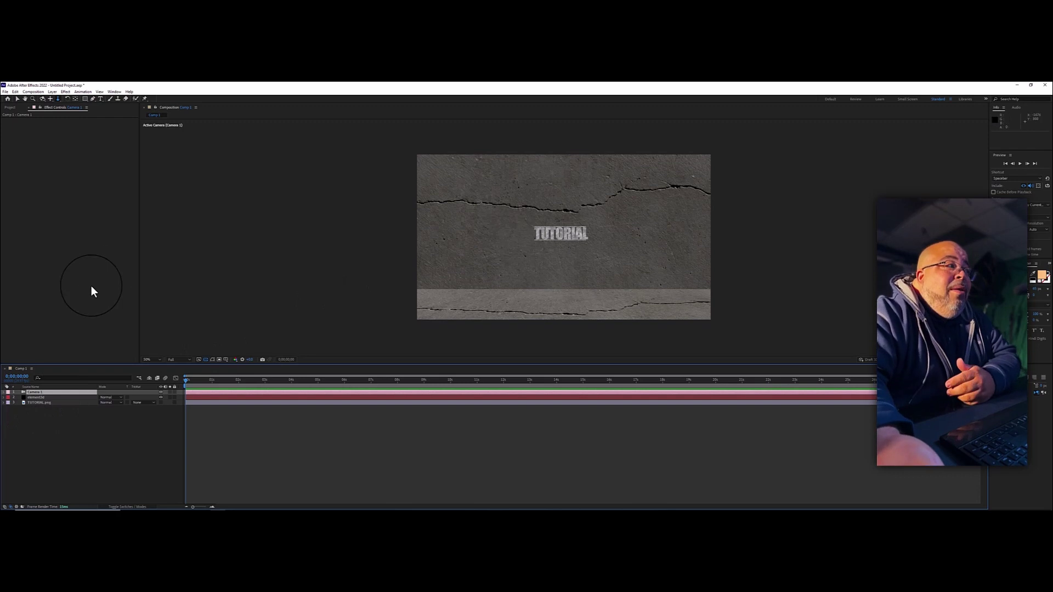
Reframe the wider camera by dollying in on the title and orbiting slightly, keeping a strip of floor in view
{"action": "left_click_drag", "start_coordinate": [546, 224], "coordinate": [618, 176]}
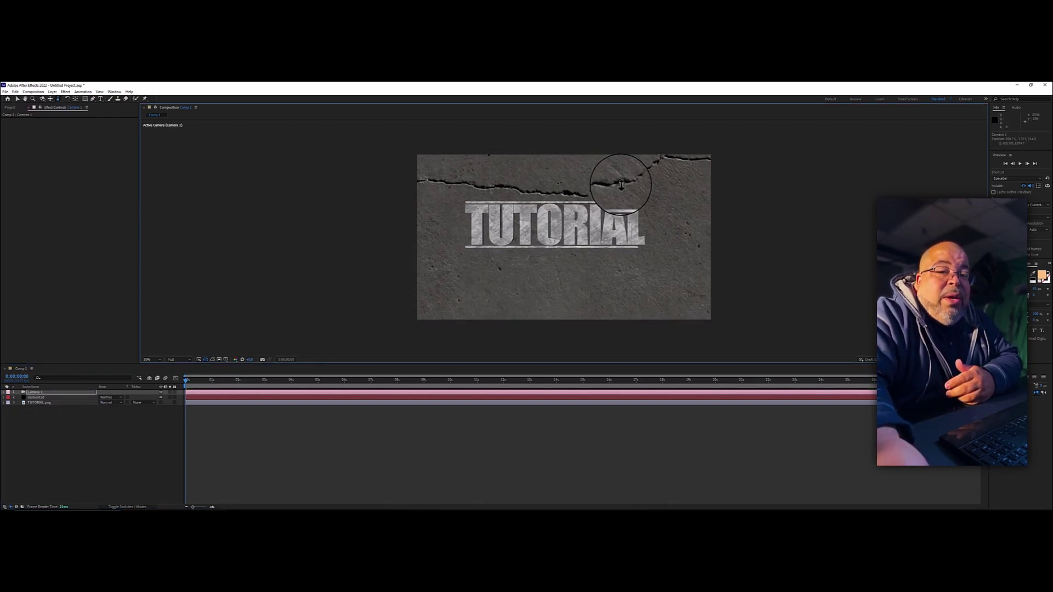
{"action": "left_click", "coordinate": [50, 100]}
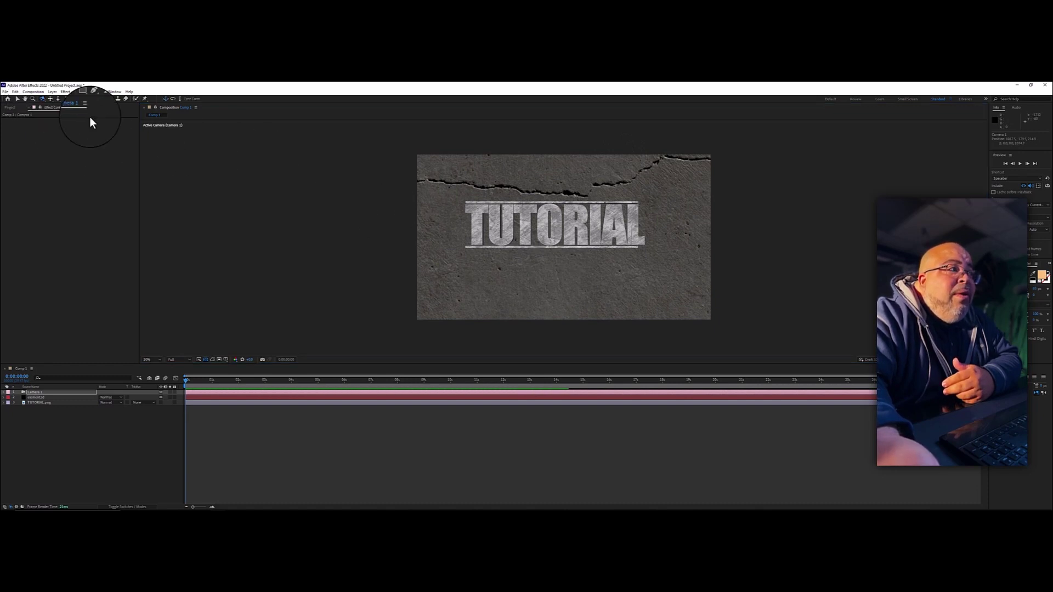
{"action": "left_click_drag", "start_coordinate": [512, 242], "coordinate": [557, 242]}
{"action": "left_click", "coordinate": [59, 100]}
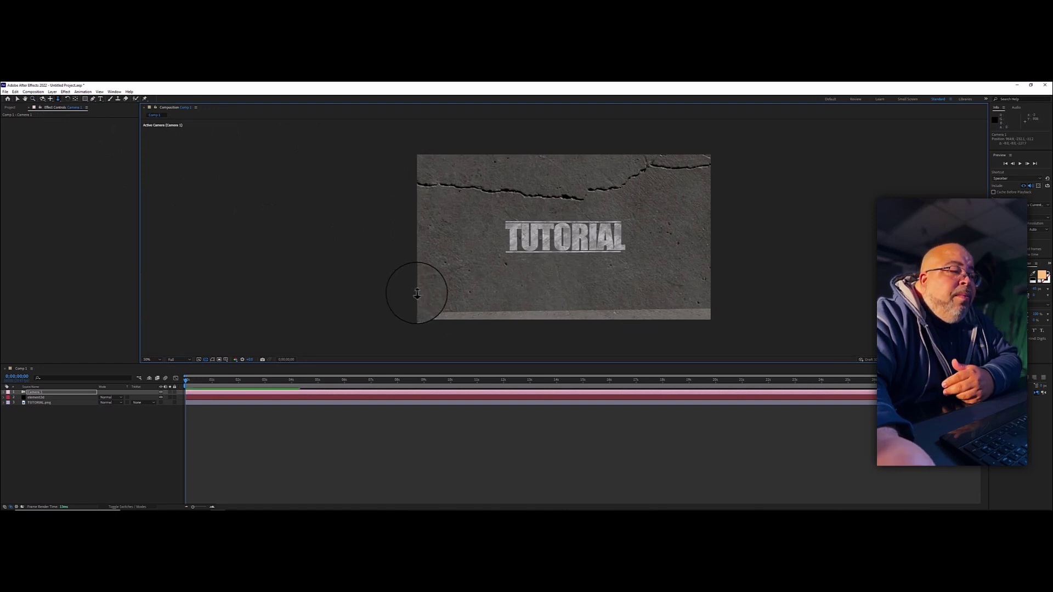
Enable shadows in the Element render settings of the element3d layer
{"action": "left_click", "coordinate": [39, 398]}
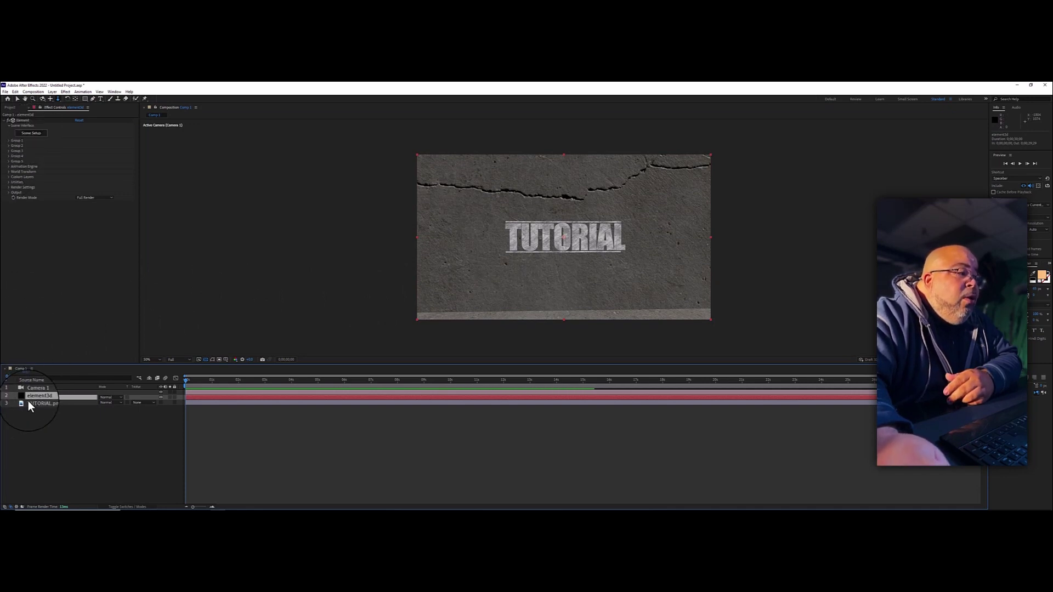
{"action": "left_click", "coordinate": [8, 187]}
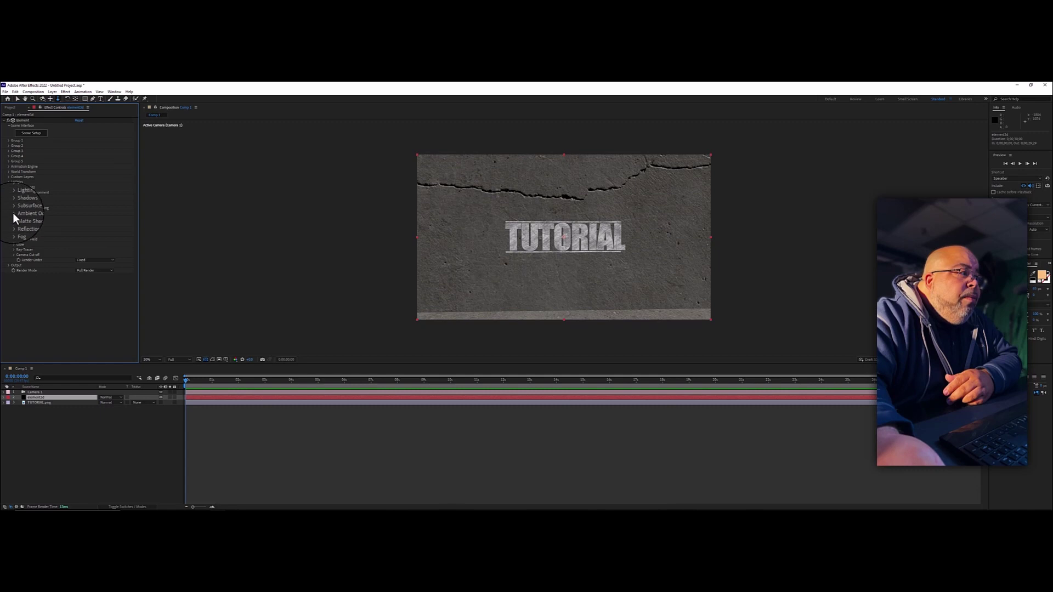
{"action": "left_click", "coordinate": [14, 202]}
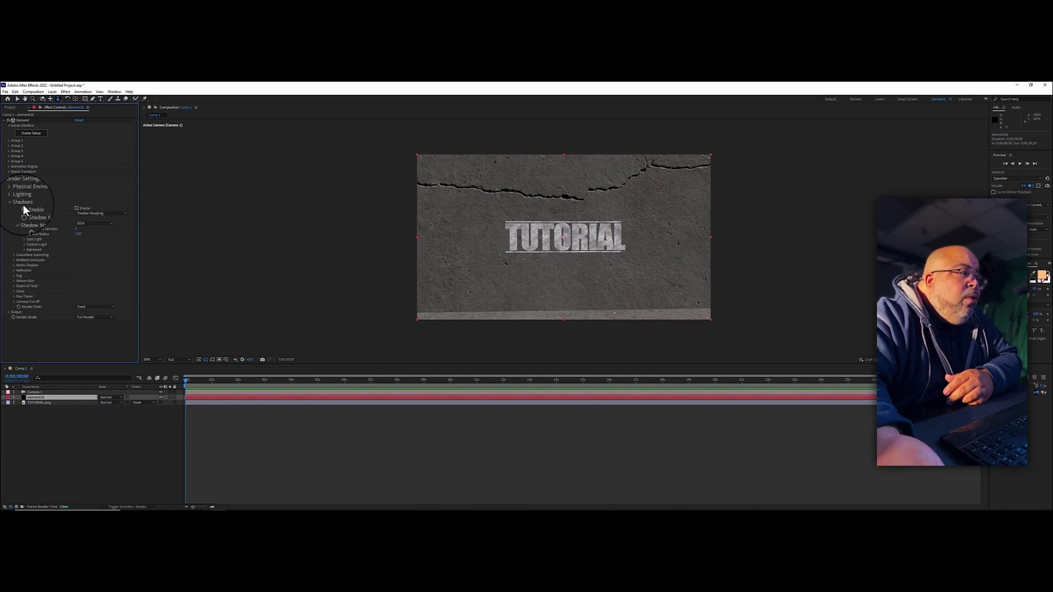
{"action": "left_click", "coordinate": [76, 209]}
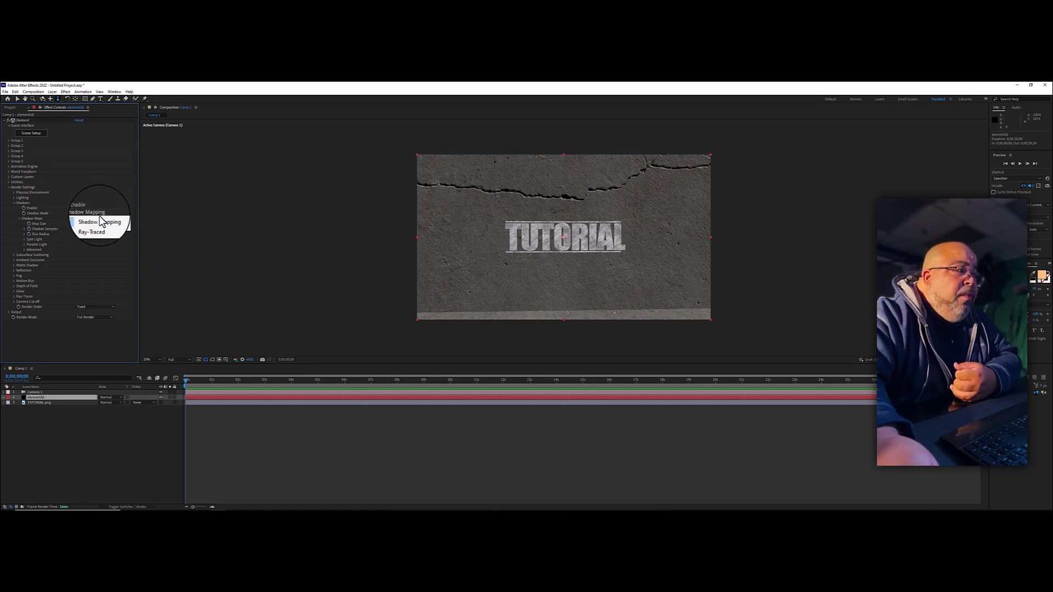
Set the element3d layer's shadow mode to Ray-Traced and enable ambient occlusion with its AO mode also set to Ray-Traced
{"action": "left_click", "coordinate": [90, 226]}
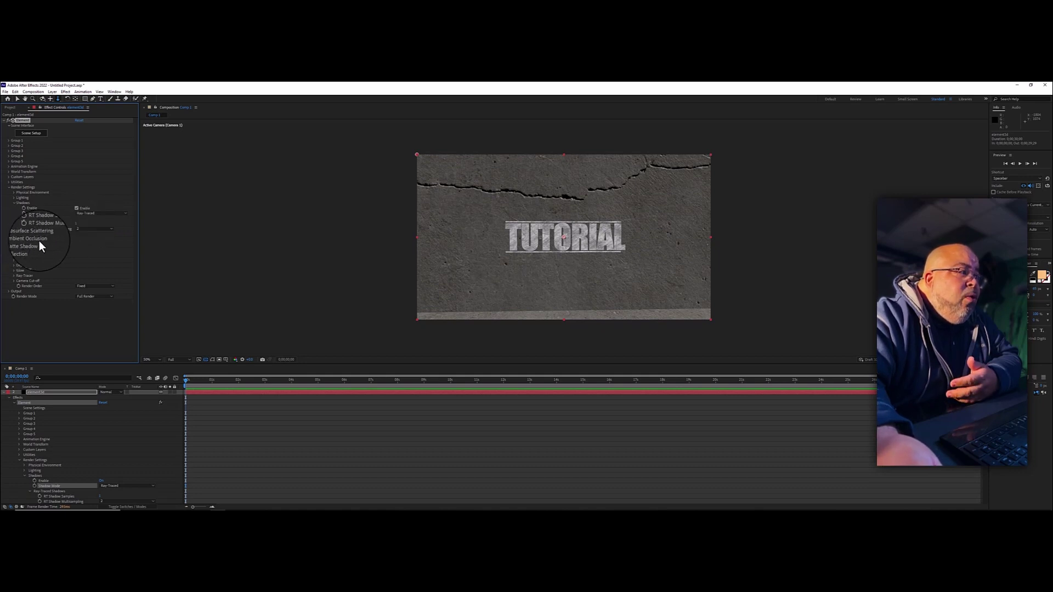
{"action": "left_click", "coordinate": [15, 241]}
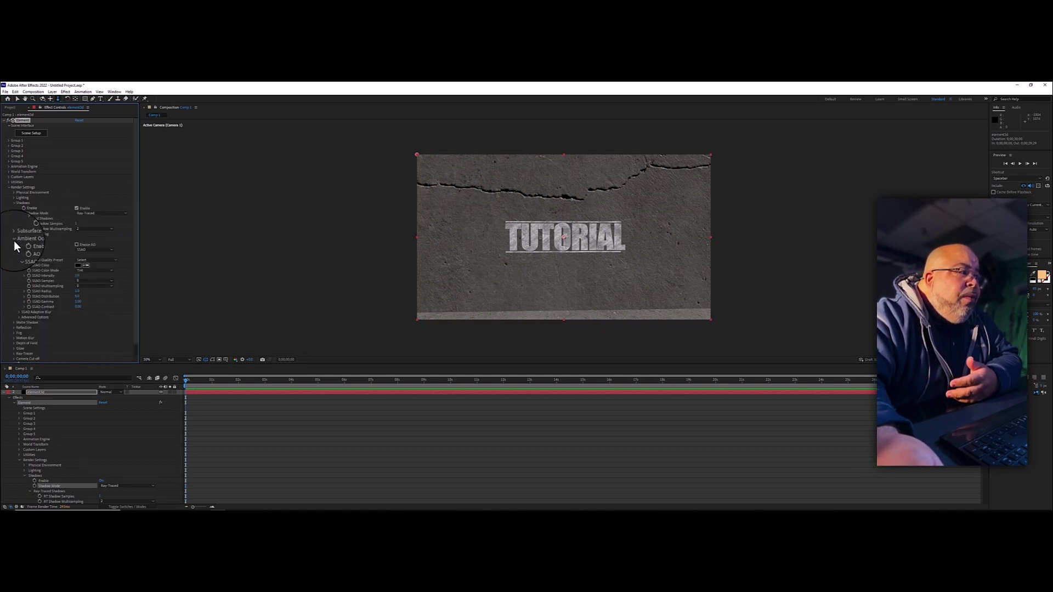
{"action": "left_click", "coordinate": [84, 249]}
{"action": "left_click", "coordinate": [91, 262]}
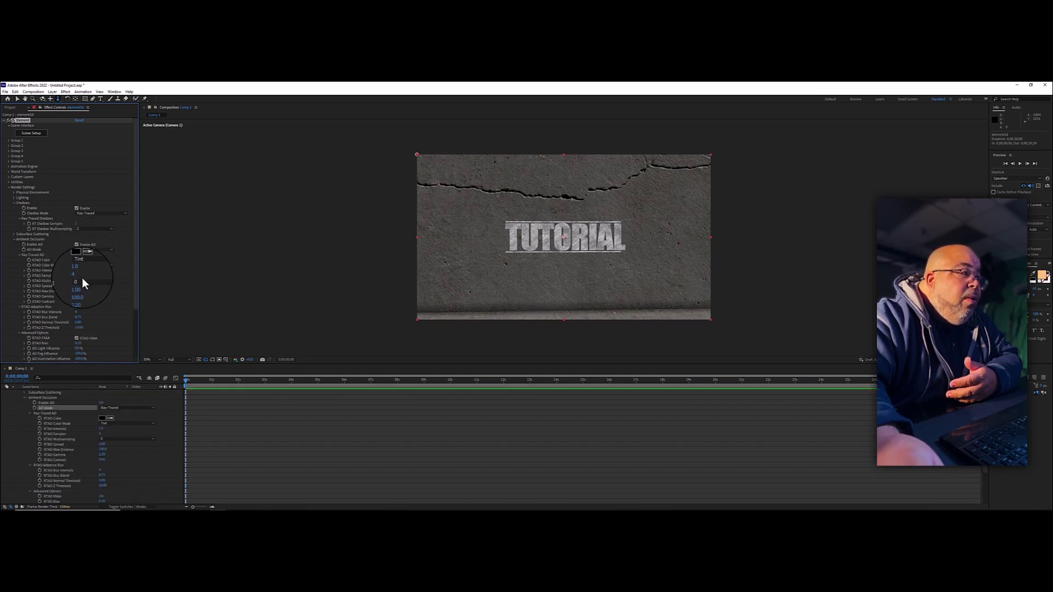
{"action": "left_click", "coordinate": [14, 239]}
{"action": "left_click", "coordinate": [13, 203]}
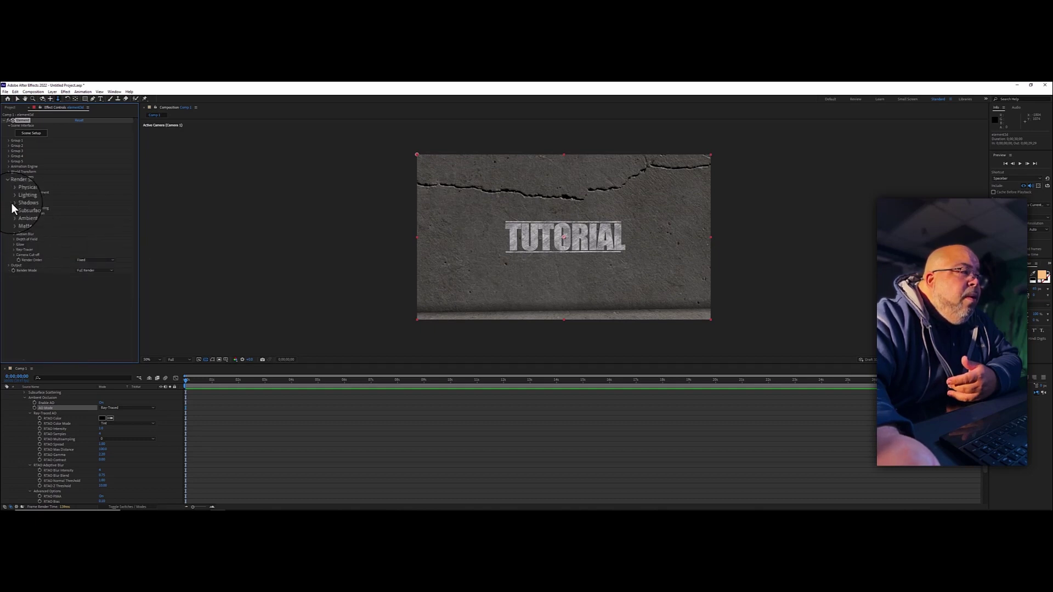
{"action": "left_click", "coordinate": [23, 397]}
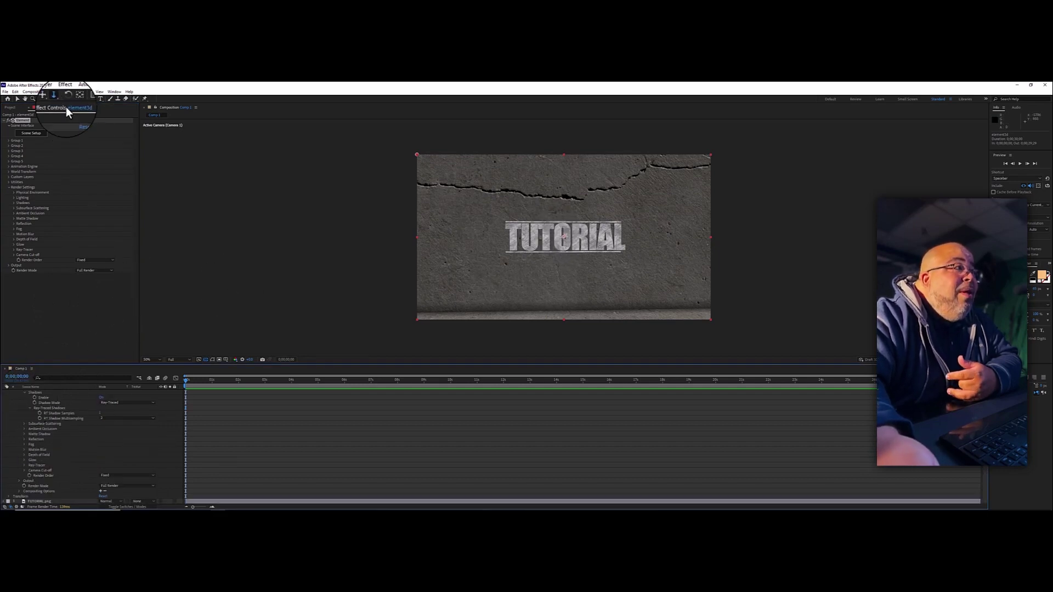
Create a new spot light named Spot Light 1 with an orange color and Casts Shadows enabled
{"action": "left_click", "coordinate": [52, 92]}
{"action": "mouse_move", "coordinate": [54, 100]}
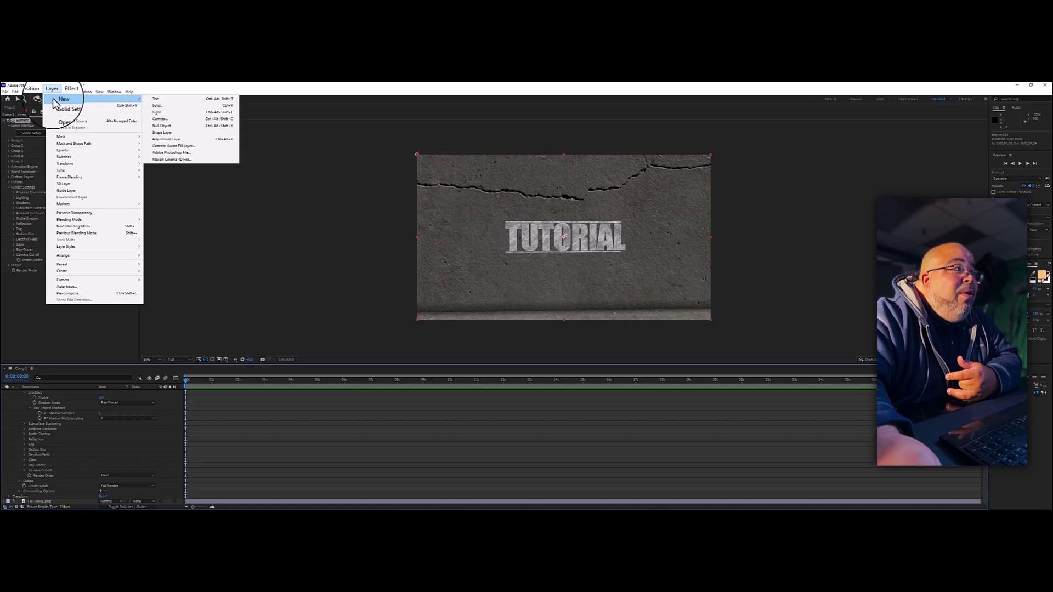
{"action": "left_click", "coordinate": [175, 112]}
{"action": "left_click", "coordinate": [522, 250]}
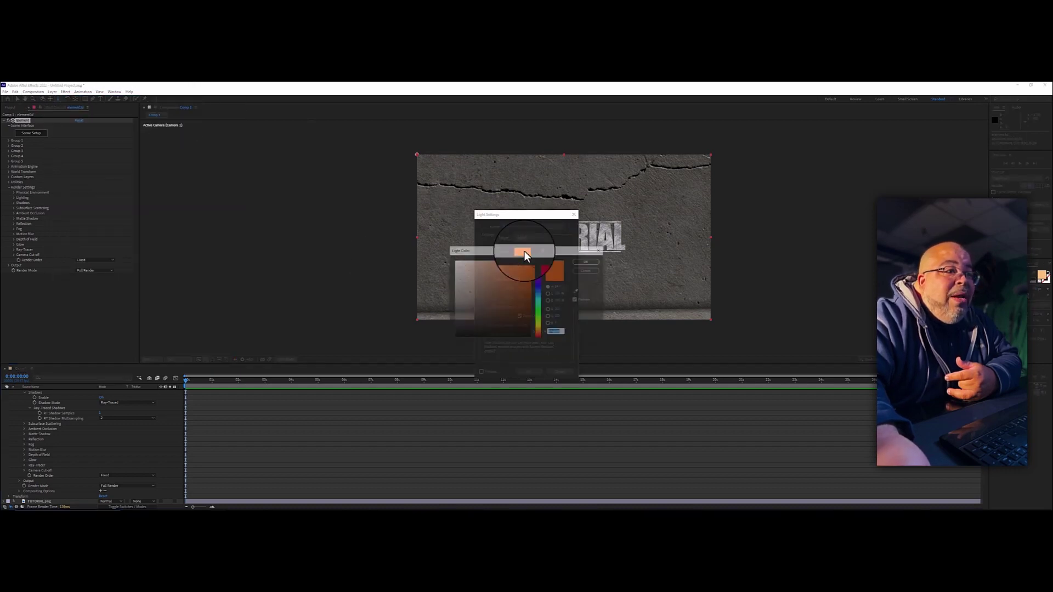
{"action": "left_click", "coordinate": [586, 261]}
{"action": "left_click", "coordinate": [520, 316]}
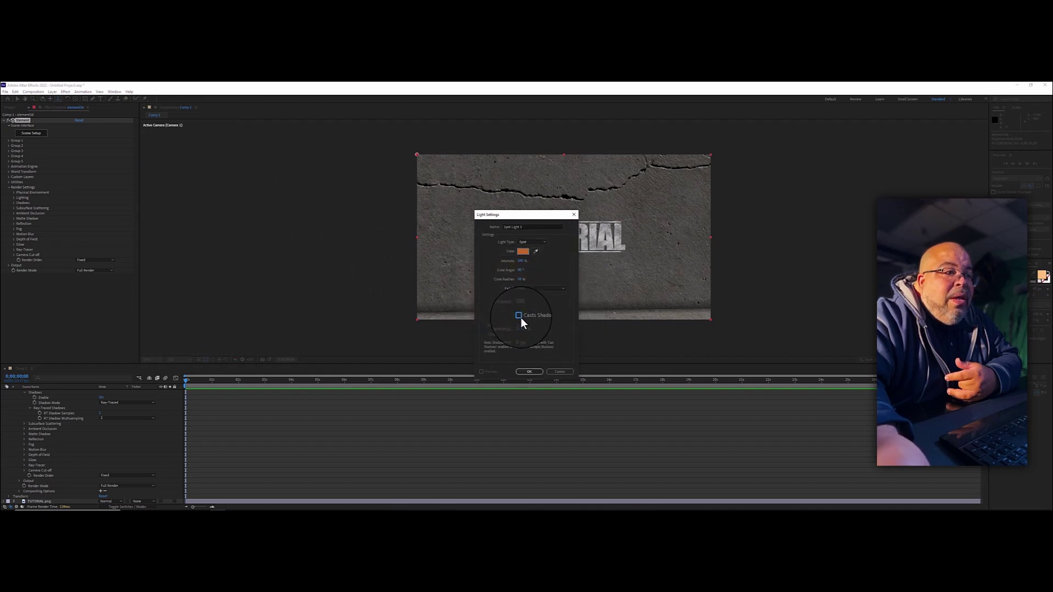
{"action": "left_click", "coordinate": [529, 371]}
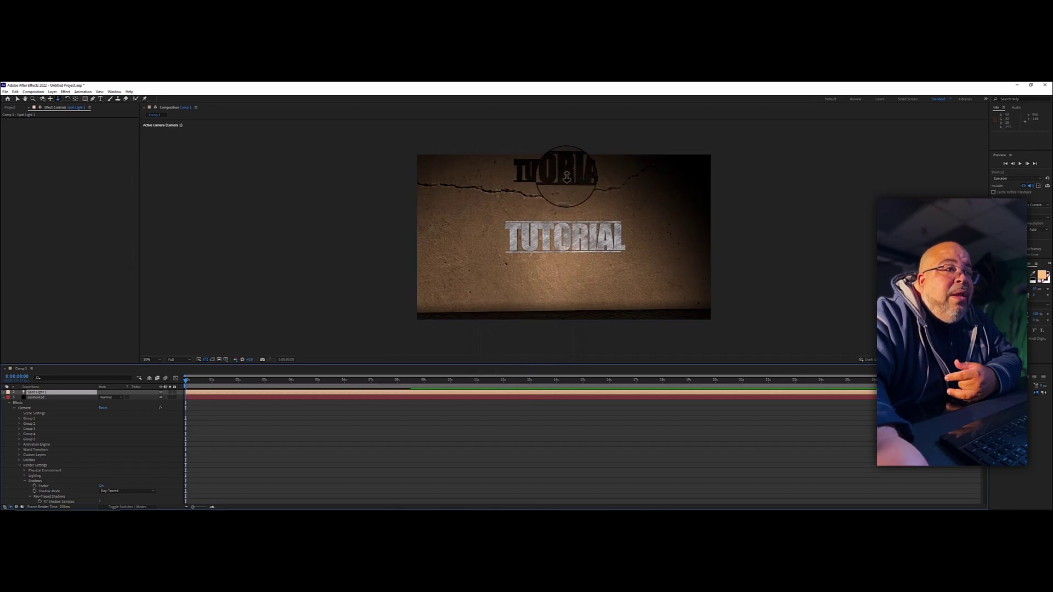
Zoom out the composition view and dolly the camera back until the spot light's cone and position handles can be reached
{"action": "left_click", "coordinate": [8, 402]}
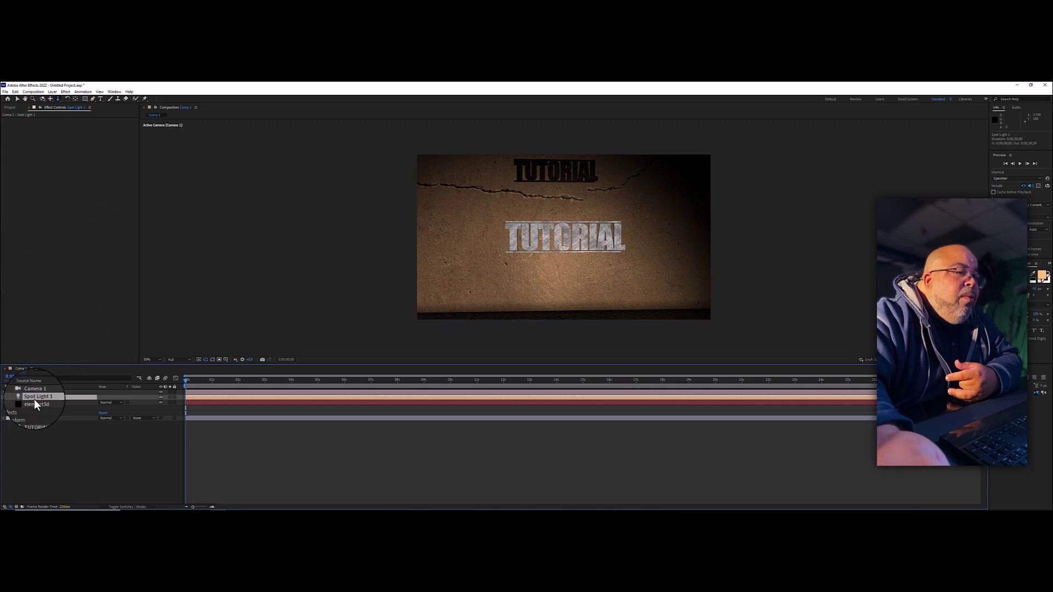
{"action": "key", "text": "comma"}
{"action": "left_click_drag", "start_coordinate": [486, 257], "coordinate": [263, 223]}
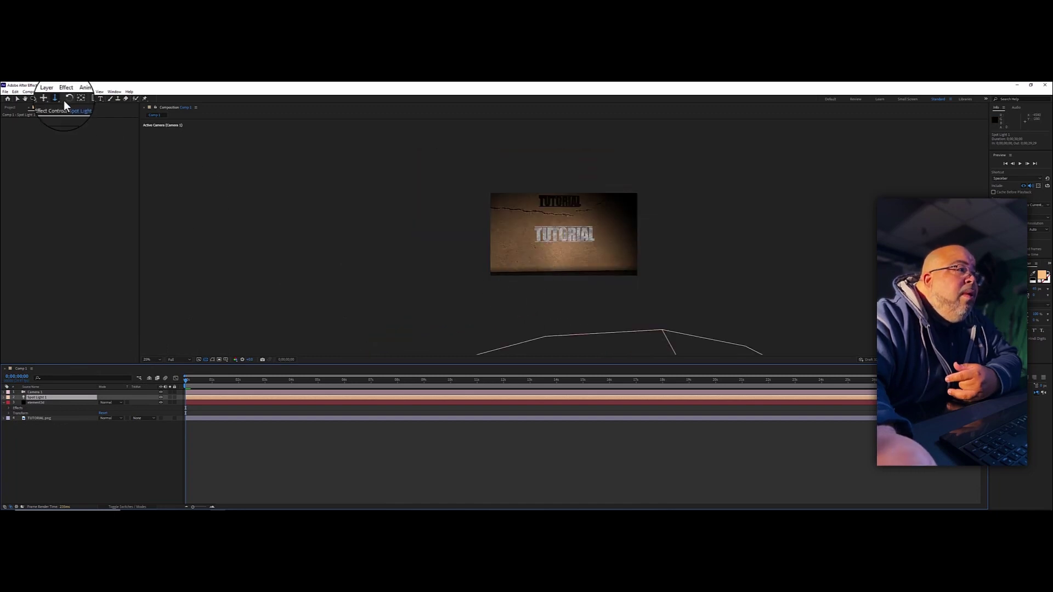
{"action": "left_click_drag", "start_coordinate": [562, 232], "coordinate": [556, 280]}
{"action": "left_click", "coordinate": [104, 179]}
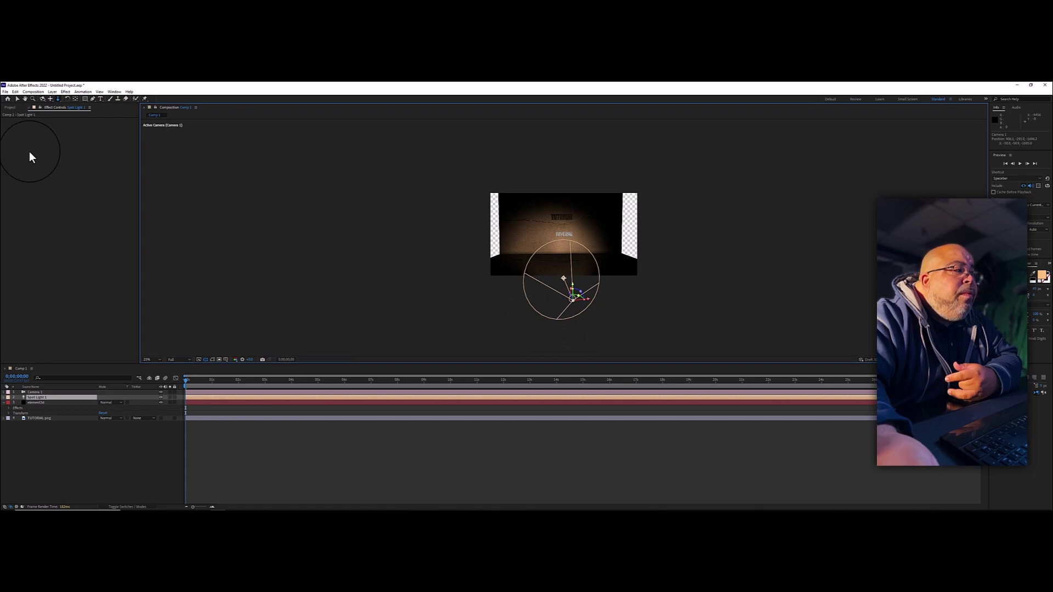
Move Spot Light 1 up so that it shines straight onto the TUTORIAL title
{"action": "left_click", "coordinate": [35, 398]}
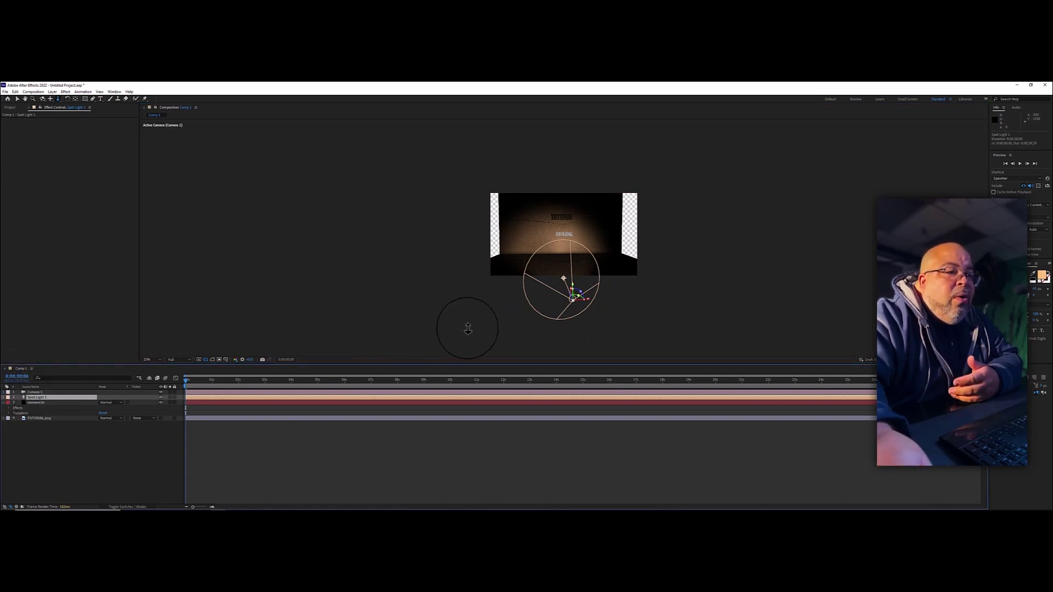
{"action": "left_click", "coordinate": [18, 97]}
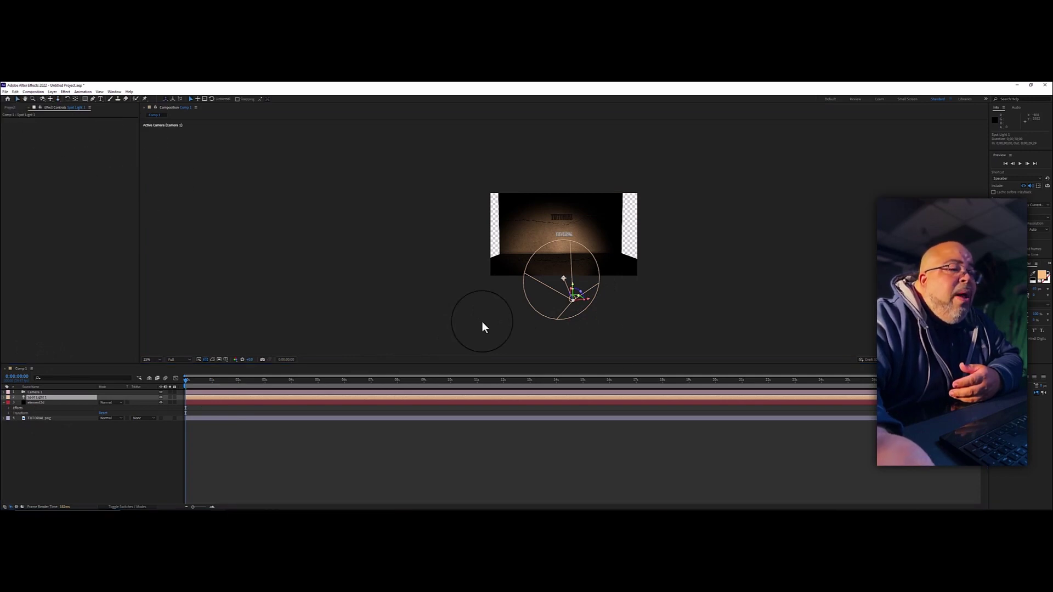
{"action": "left_click_drag", "start_coordinate": [572, 286], "coordinate": [548, 274]}
Dolly the camera back in on the title and shift Spot Light 1 toward the title's right end to cast its shadow leftward
{"action": "left_click", "coordinate": [58, 99]}
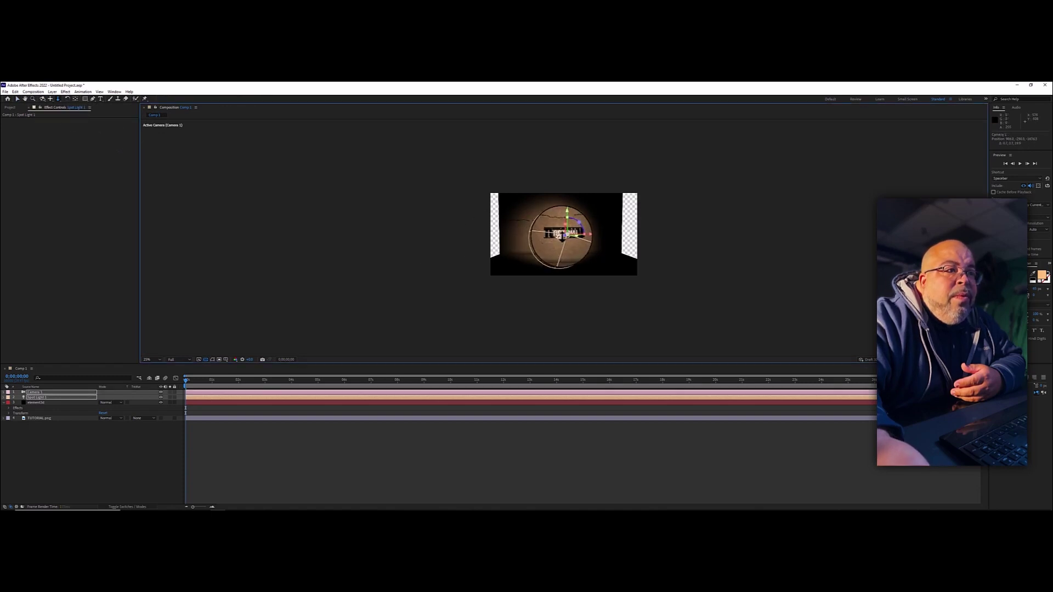
{"action": "mouse_move", "coordinate": [562, 237]}
{"action": "left_mouse_down"}
{"action": "mouse_move", "coordinate": [564, 219]}
{"action": "mouse_move", "coordinate": [560, 230]}
{"action": "mouse_move", "coordinate": [579, 225]}
{"action": "left_mouse_up"}
{"action": "left_click", "coordinate": [17, 99]}
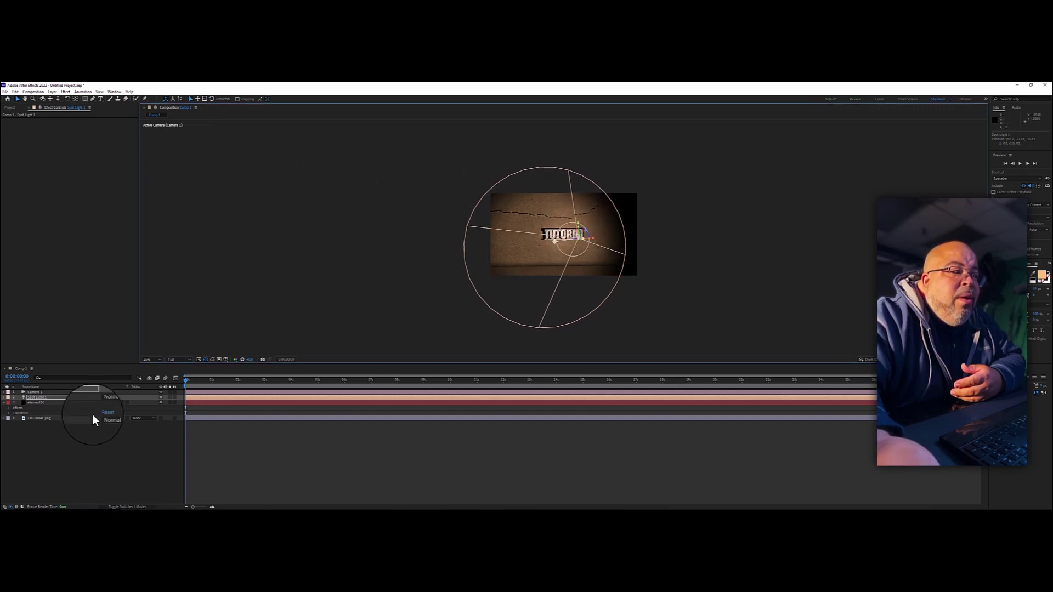
Set Spot Light 1's shadow diffusion to 44 px in its light settings
{"action": "key", "text": "ctrl+shift+y"}
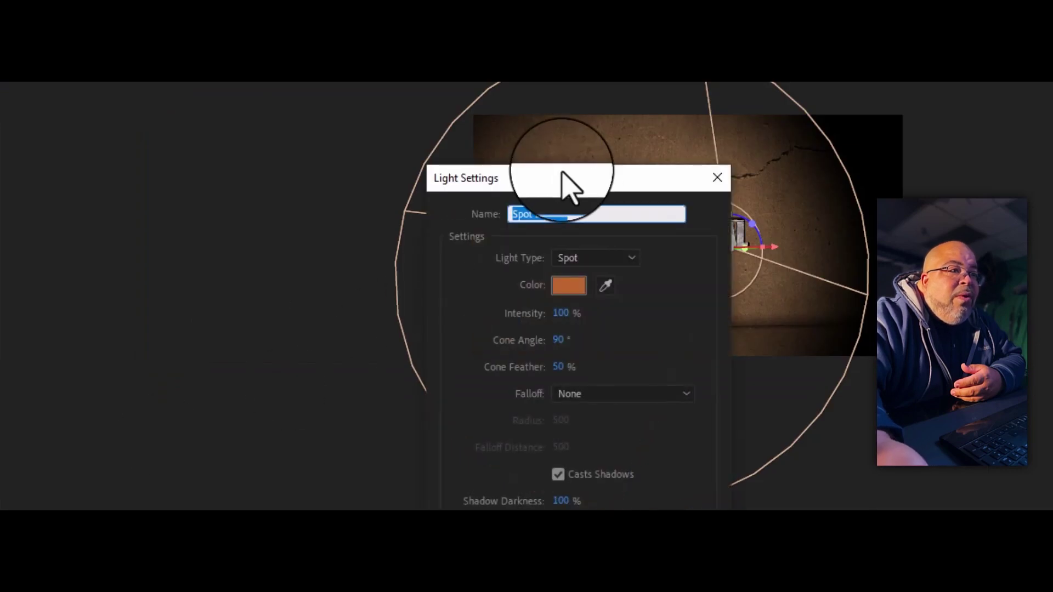
{"action": "left_click_drag", "start_coordinate": [565, 183], "coordinate": [229, 153]}
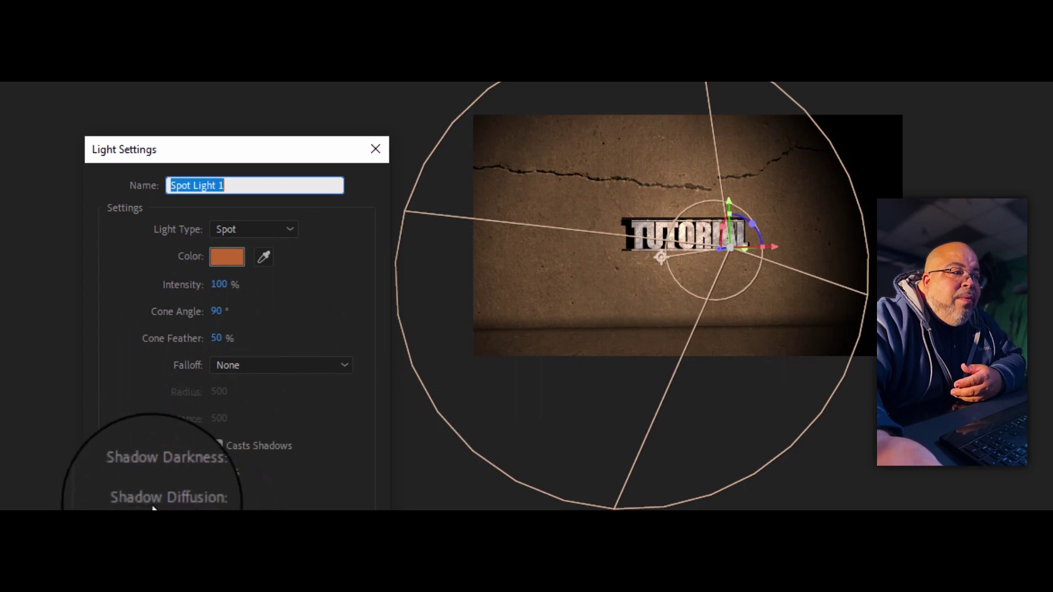
{"action": "left_click_drag", "start_coordinate": [217, 501], "coordinate": [250, 504]}
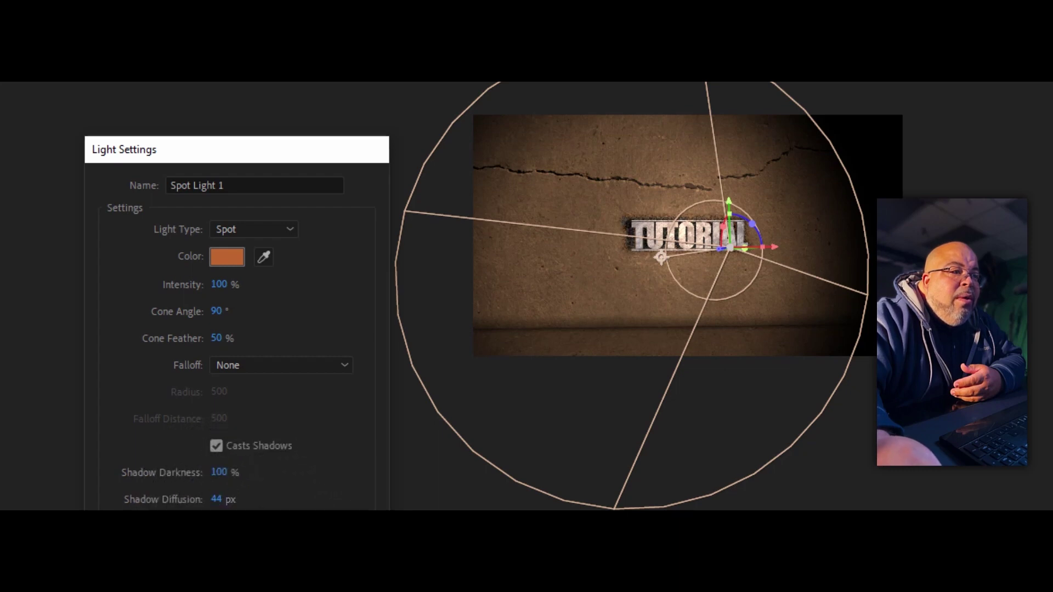
{"action": "key", "text": "Return"}
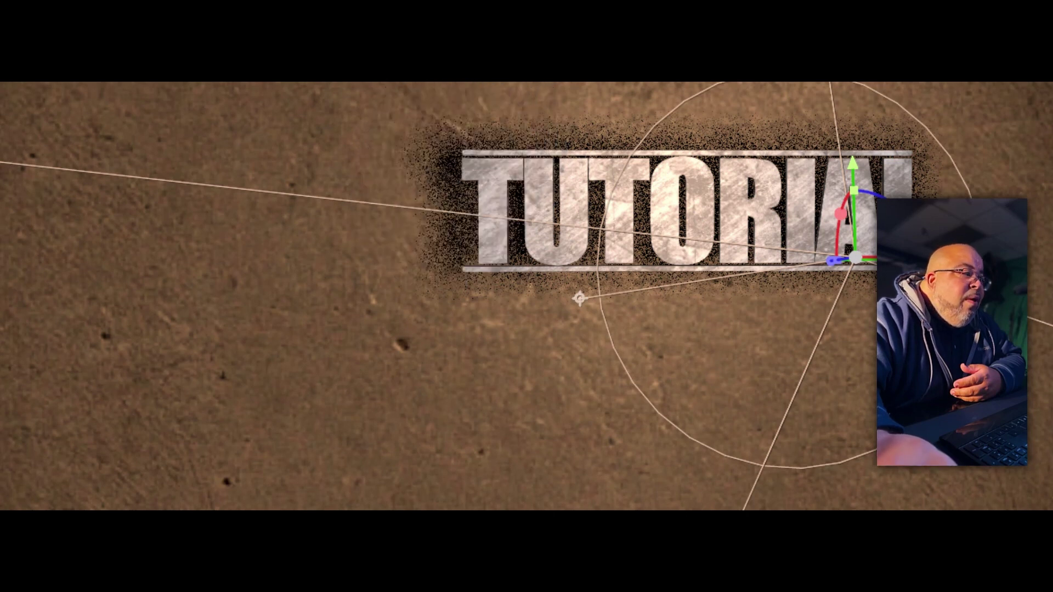
Reduce Spot Light 1's shadow diffusion to 24 px
{"action": "key", "text": "ctrl+alt+shift+l"}
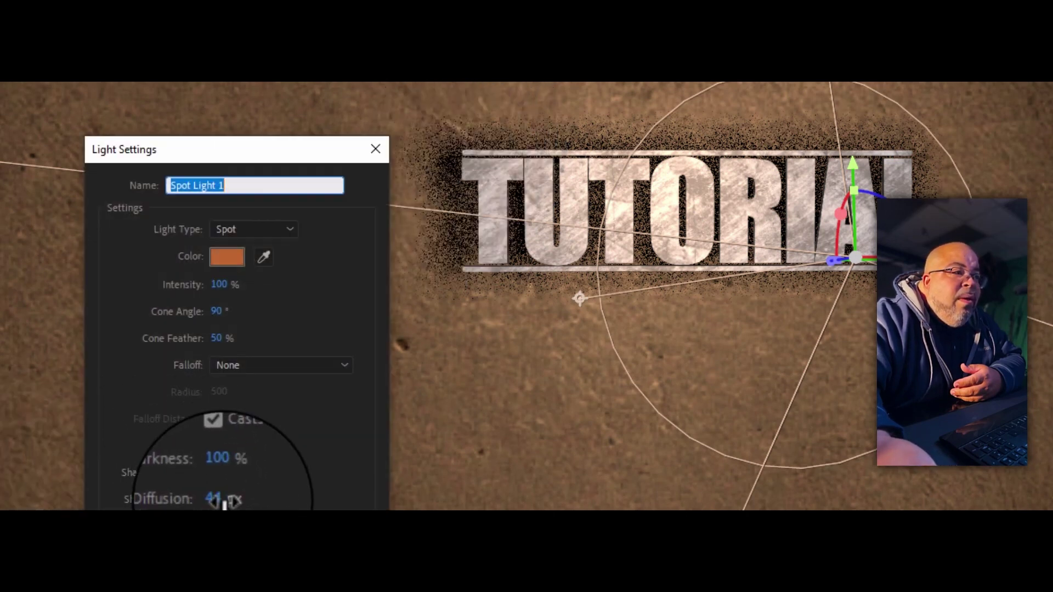
{"action": "left_click_drag", "start_coordinate": [224, 502], "coordinate": [217, 502]}
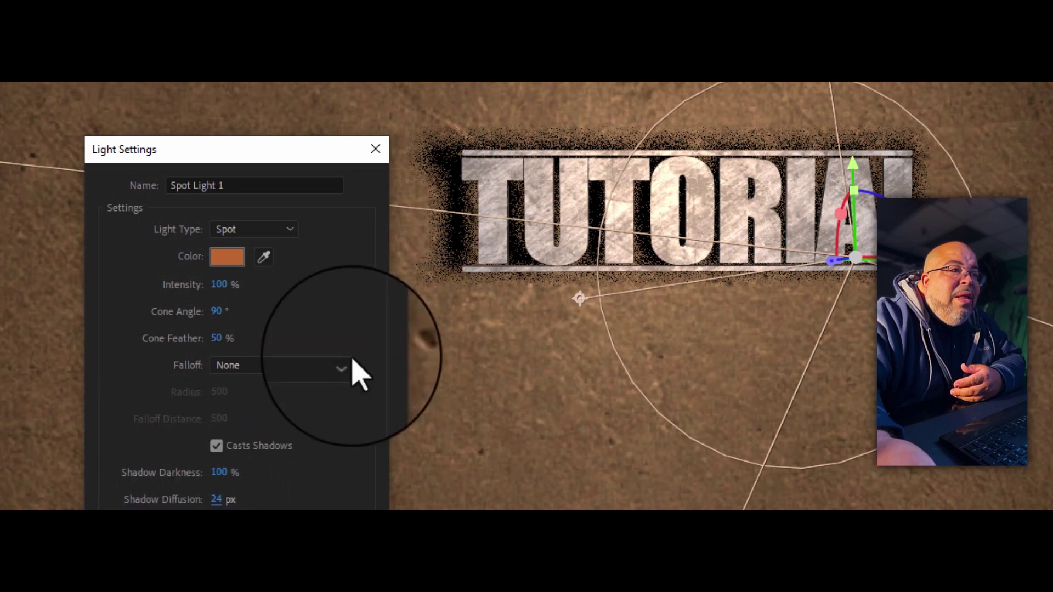
{"action": "key", "text": "Return"}
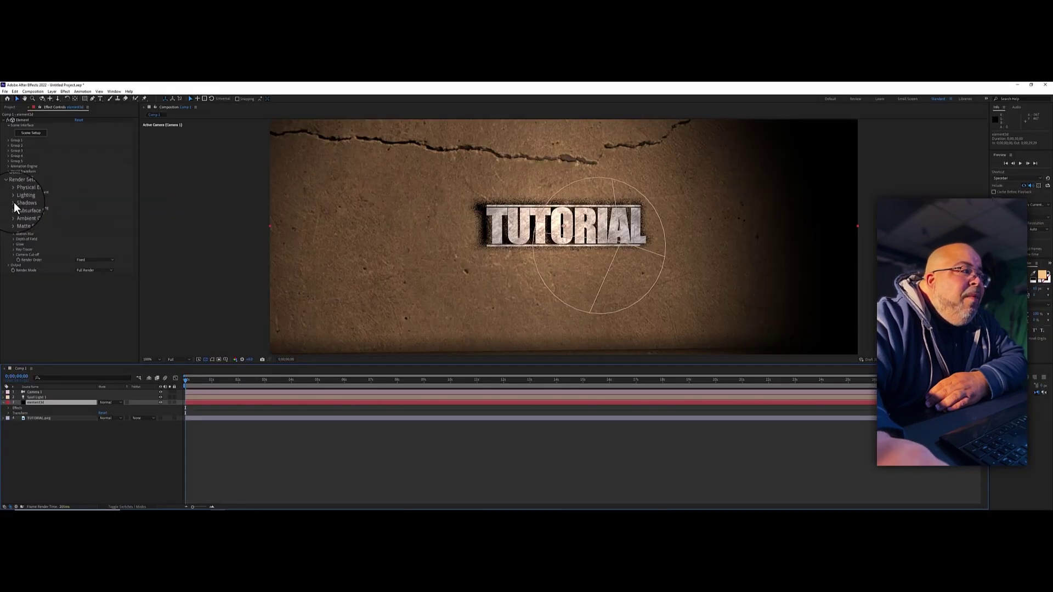
Set RT Shadow Multisampling to 8 in the element3d layer's shadow settings and check its ambient occlusion options
{"action": "left_click", "coordinate": [13, 203]}
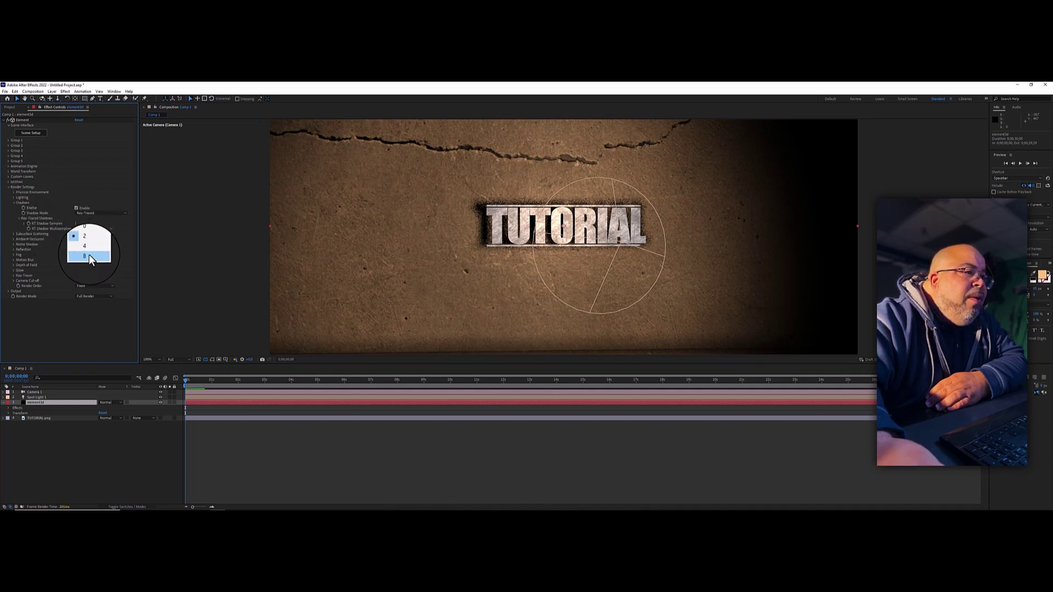
{"action": "left_click", "coordinate": [89, 255]}
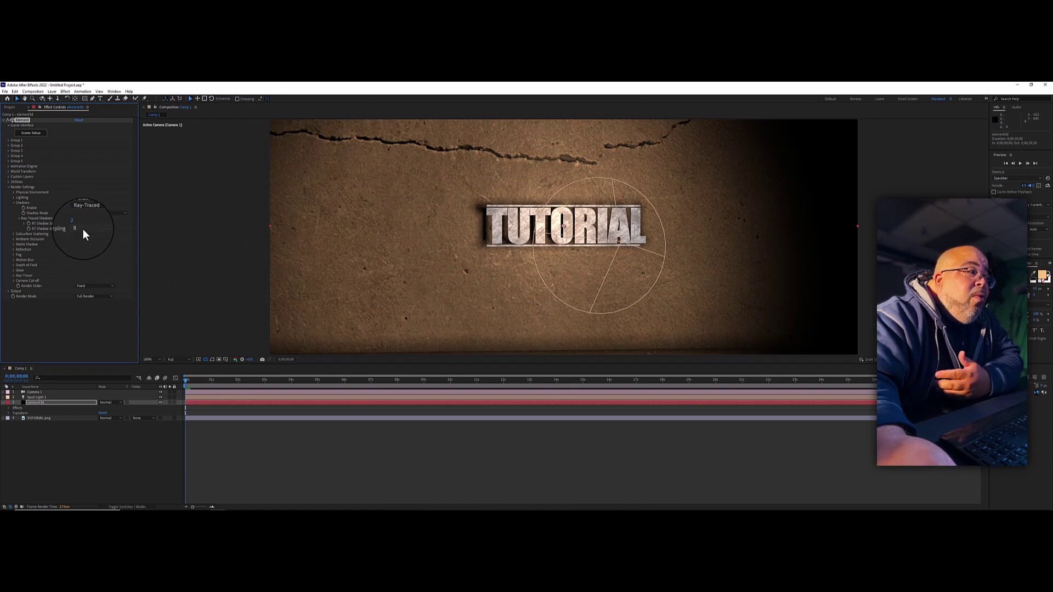
{"action": "left_click", "coordinate": [12, 241]}
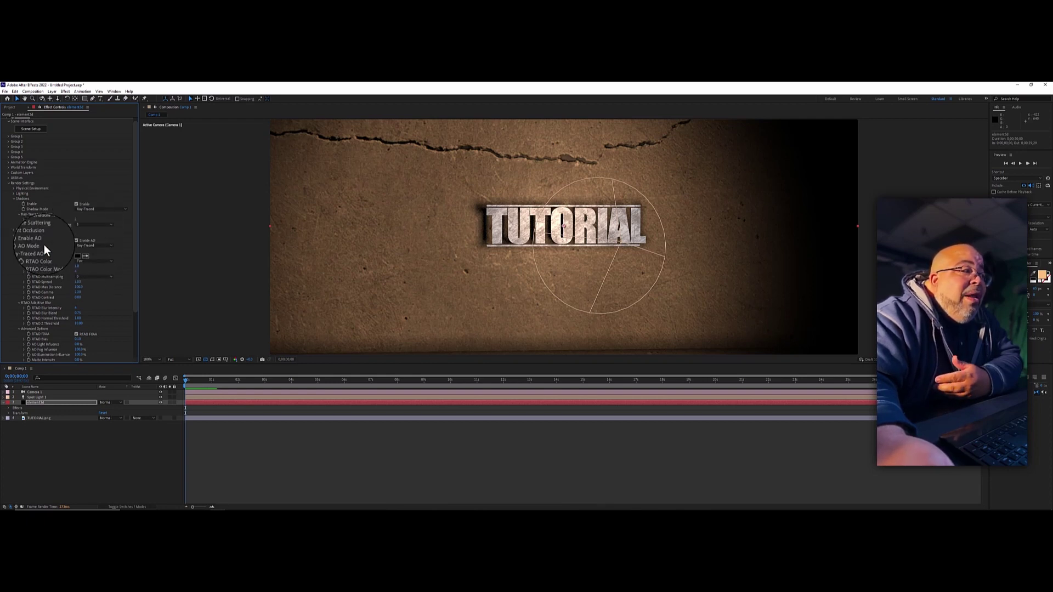
{"action": "left_click", "coordinate": [13, 236]}
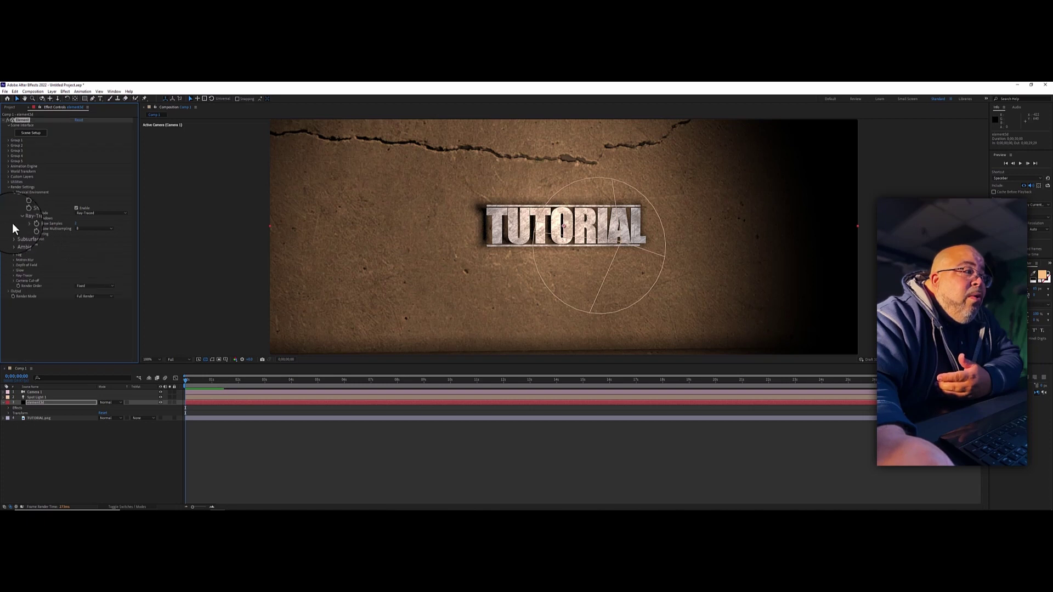
{"action": "left_click", "coordinate": [13, 203]}
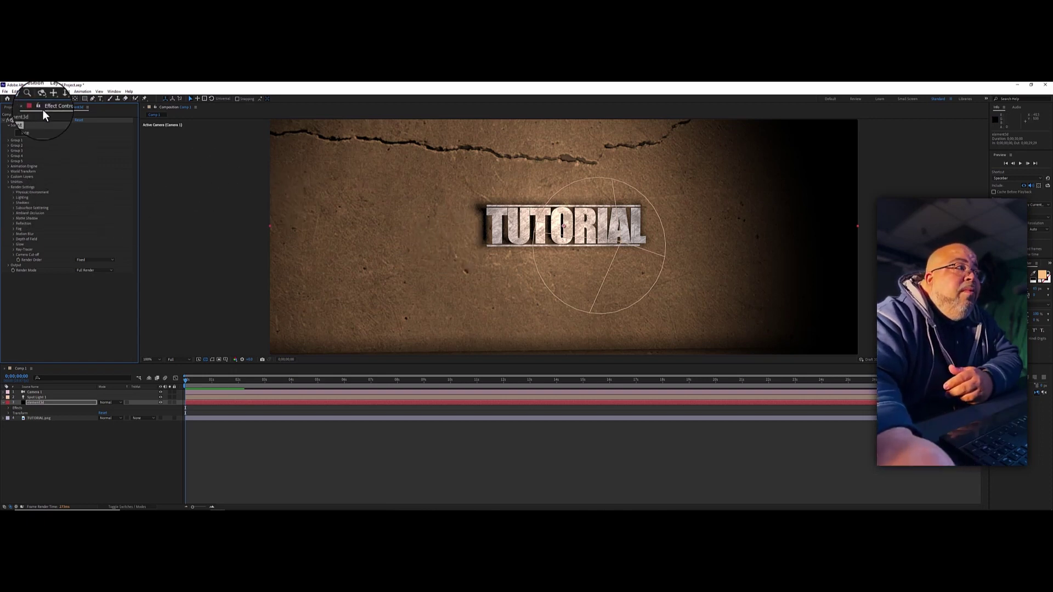
Dolly the camera back slightly so the lit title sits smaller in frame with the floor edge in view
{"action": "left_click_drag", "start_coordinate": [553, 225], "coordinate": [550, 232]}
{"action": "scroll", "coordinate": [549, 236], "scroll_direction": "down", "scroll_amount": 3}
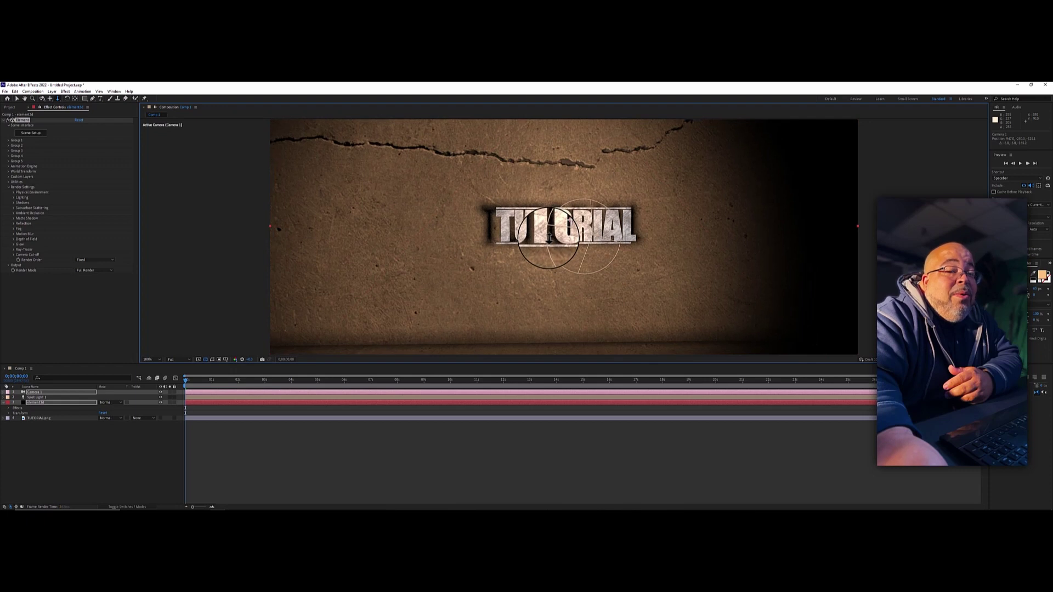
{"action": "left_click", "coordinate": [549, 236]}
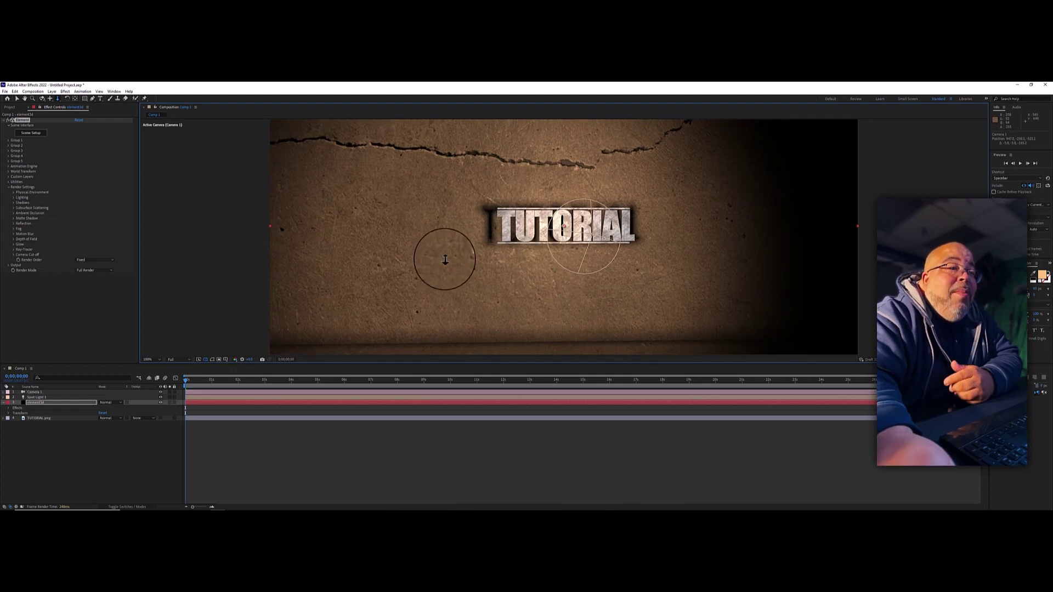